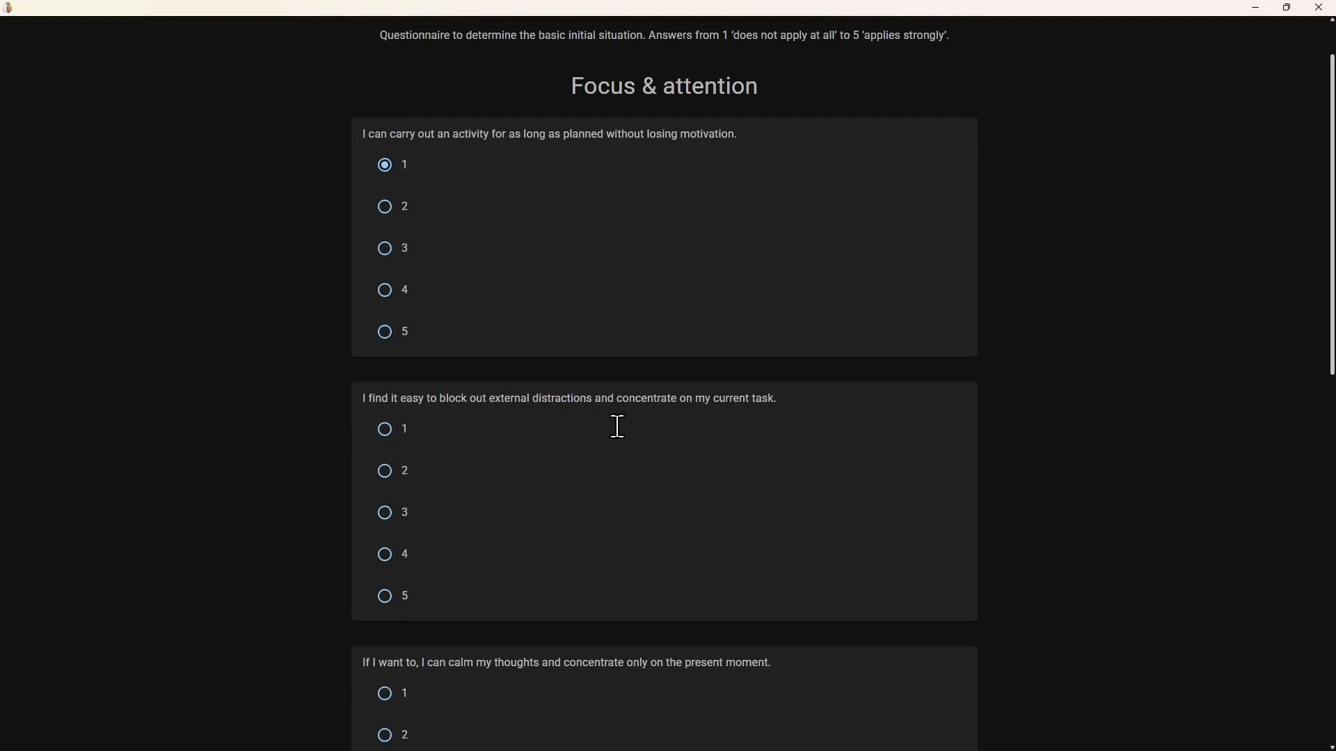
- Answer the remaining Focus & attention questions with 1, 2, 1 and 2, and continue to the following page
click(385, 429)
scroll(265, 487, down, 5)
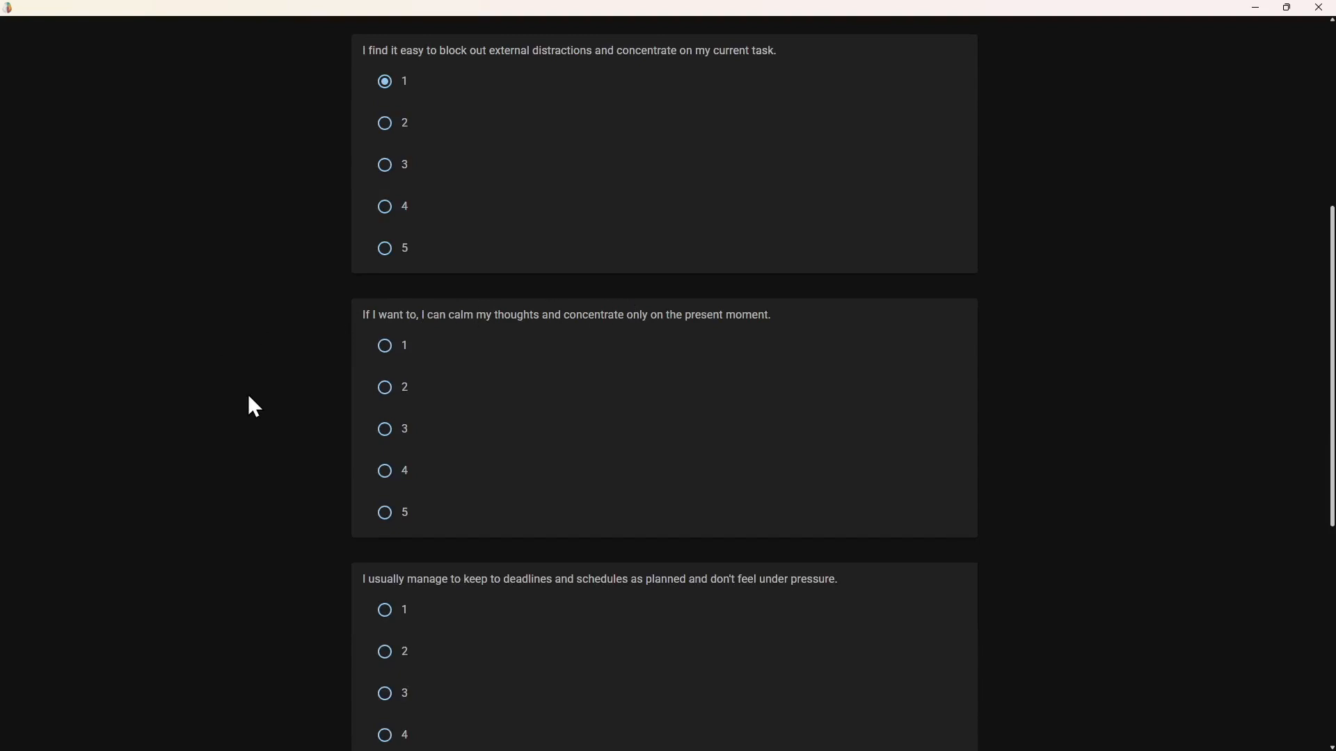
click(384, 387)
scroll(257, 438, down, 3)
click(385, 400)
scroll(273, 451, down, 1)
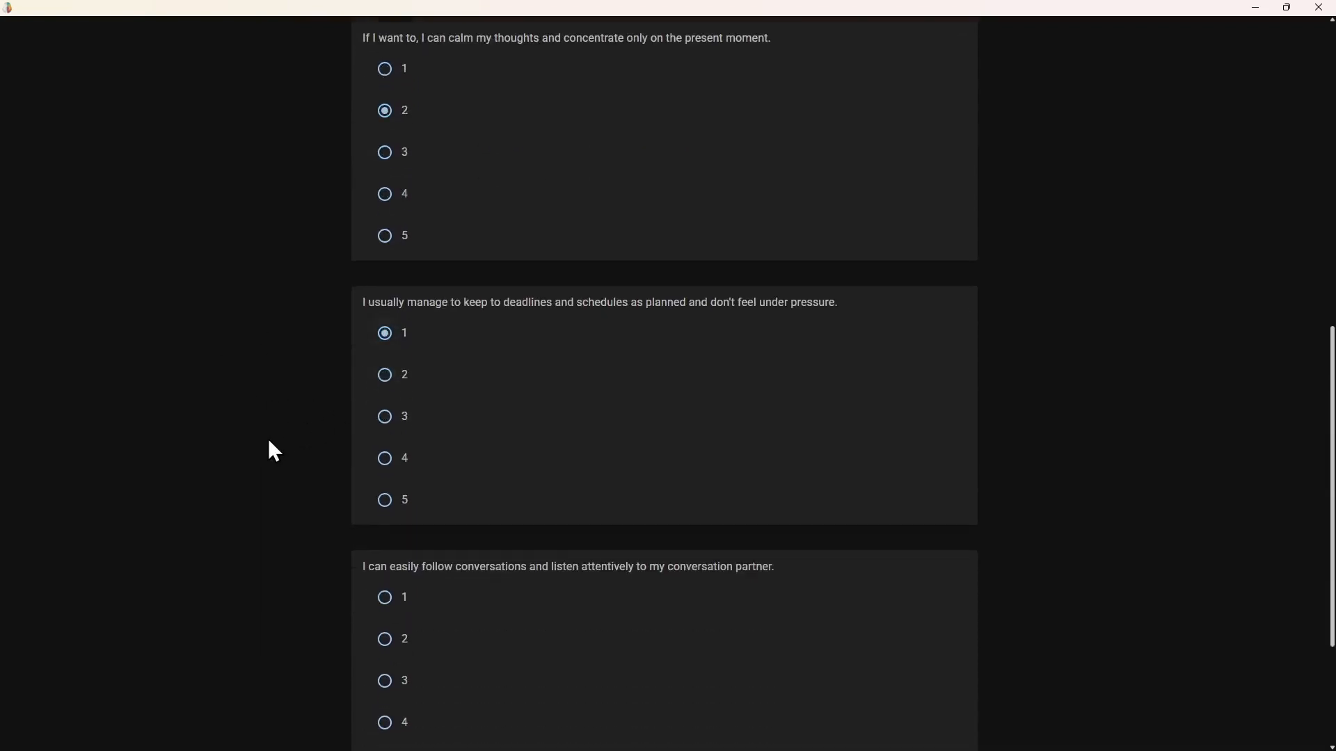
scroll(274, 452, down, 3)
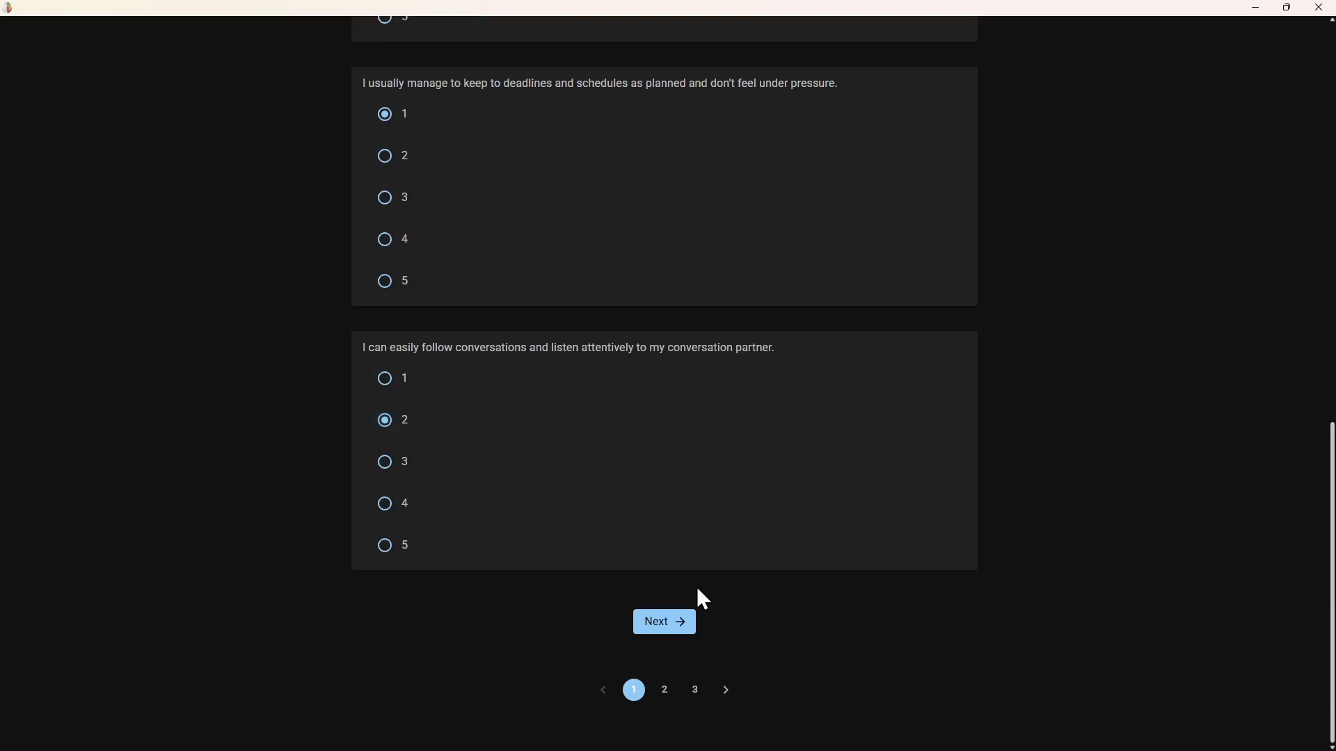
click(677, 626)
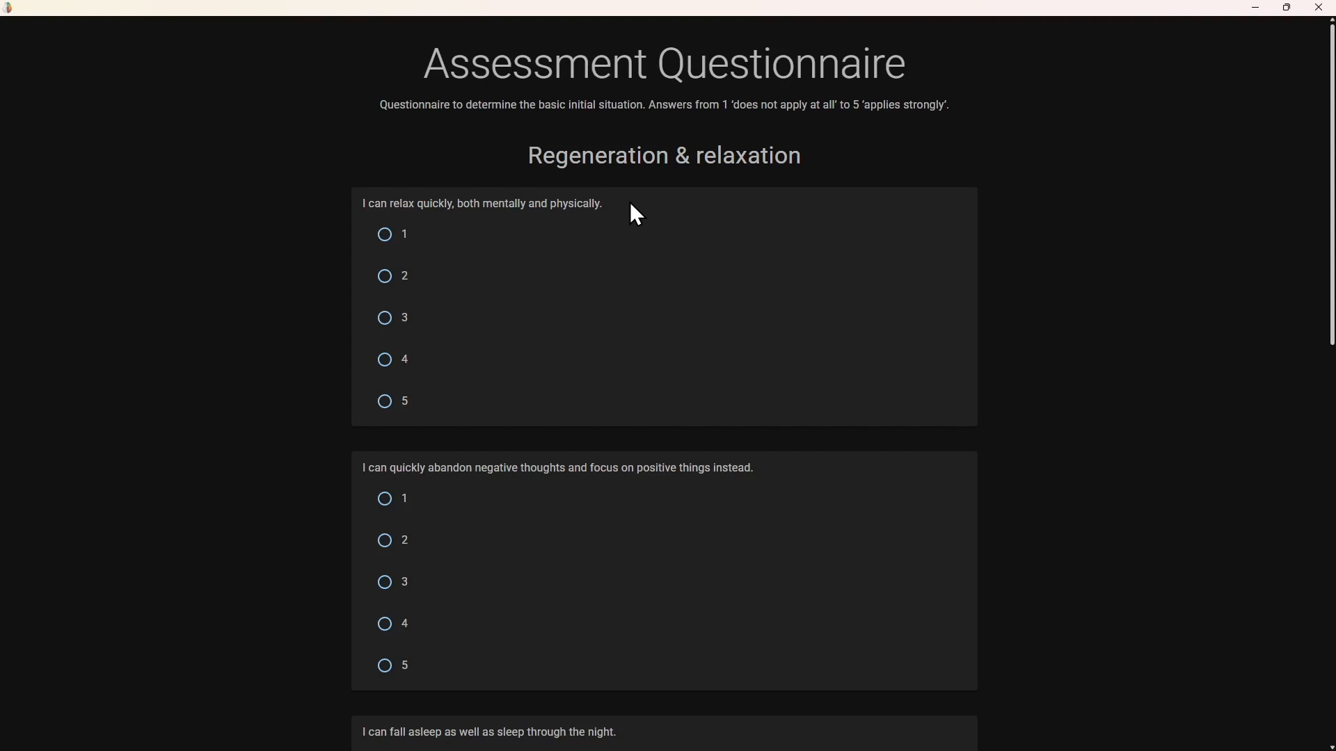
- Answer the five Regeneration & relaxation questions with 5, 5, 4, 4 and 5, and continue to the following page
click(389, 409)
scroll(236, 514, down, 2)
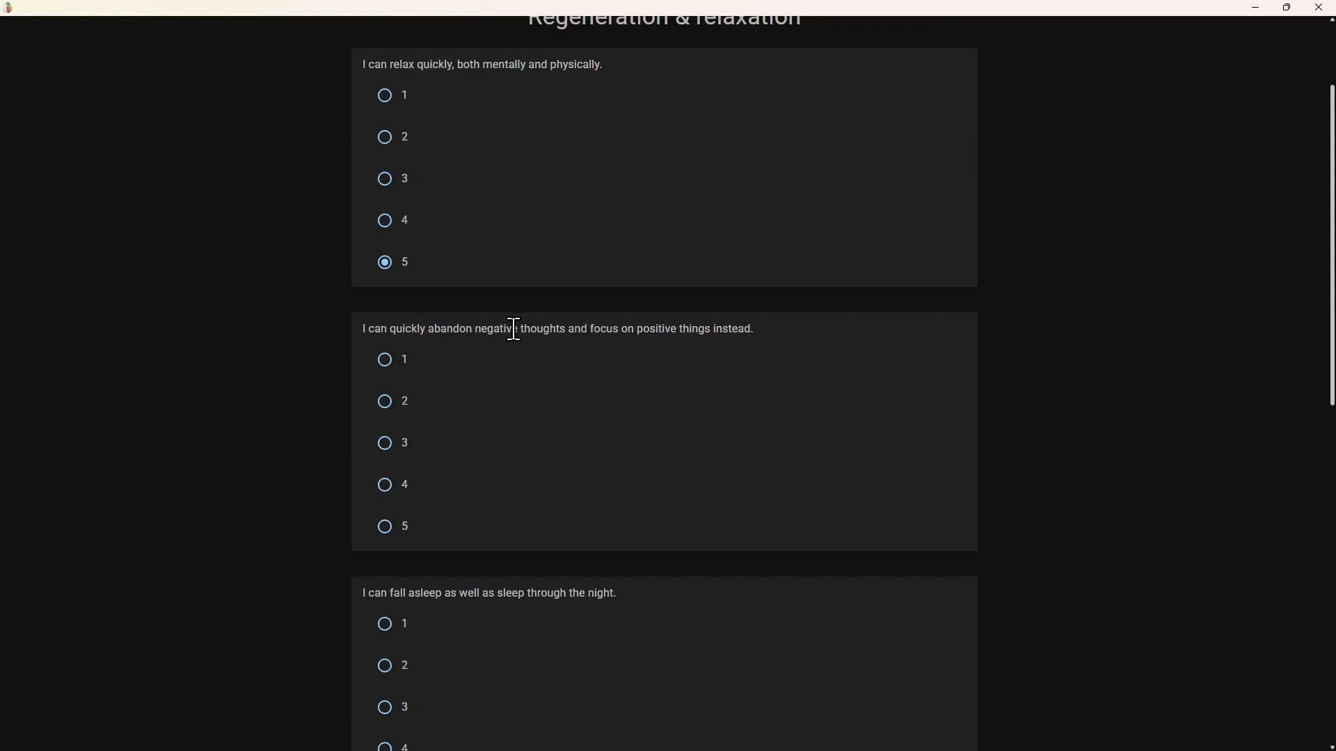
click(384, 531)
scroll(256, 549, down, 4)
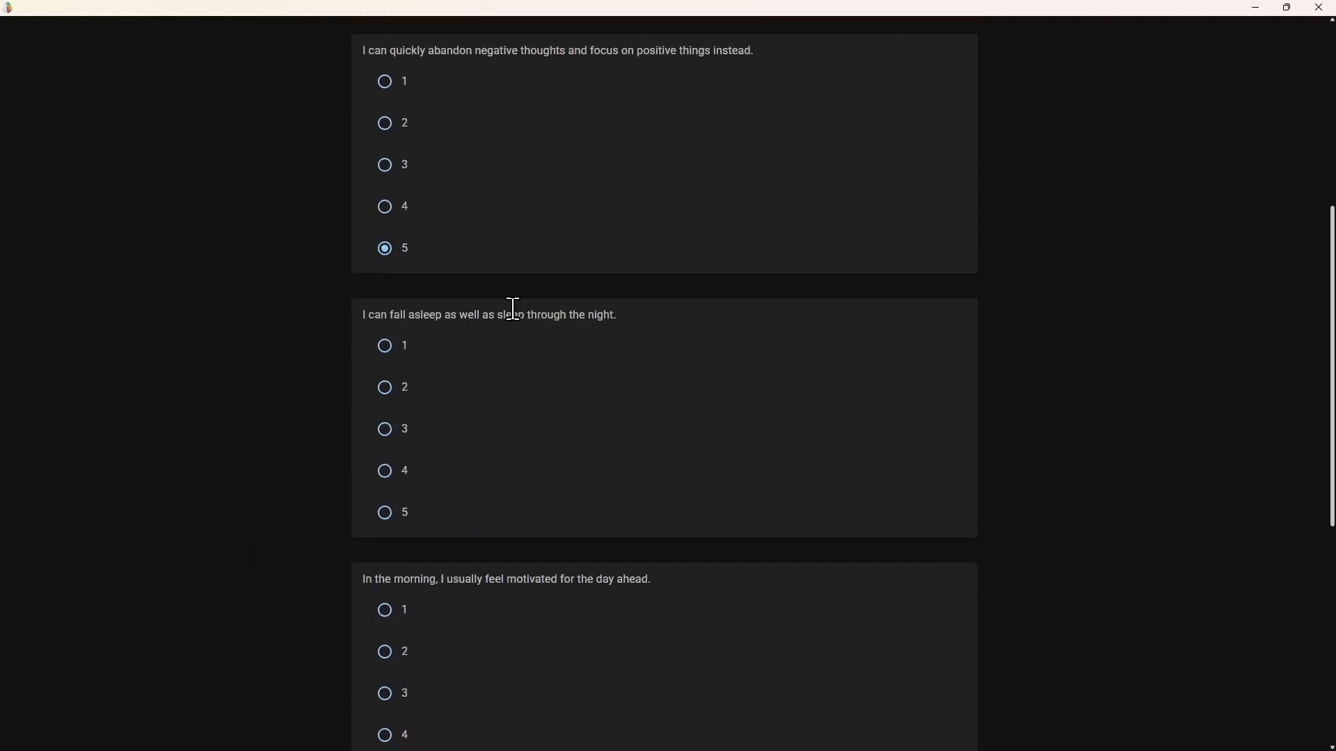
click(381, 474)
scroll(278, 529, down, 3)
click(384, 532)
scroll(291, 567, down, 4)
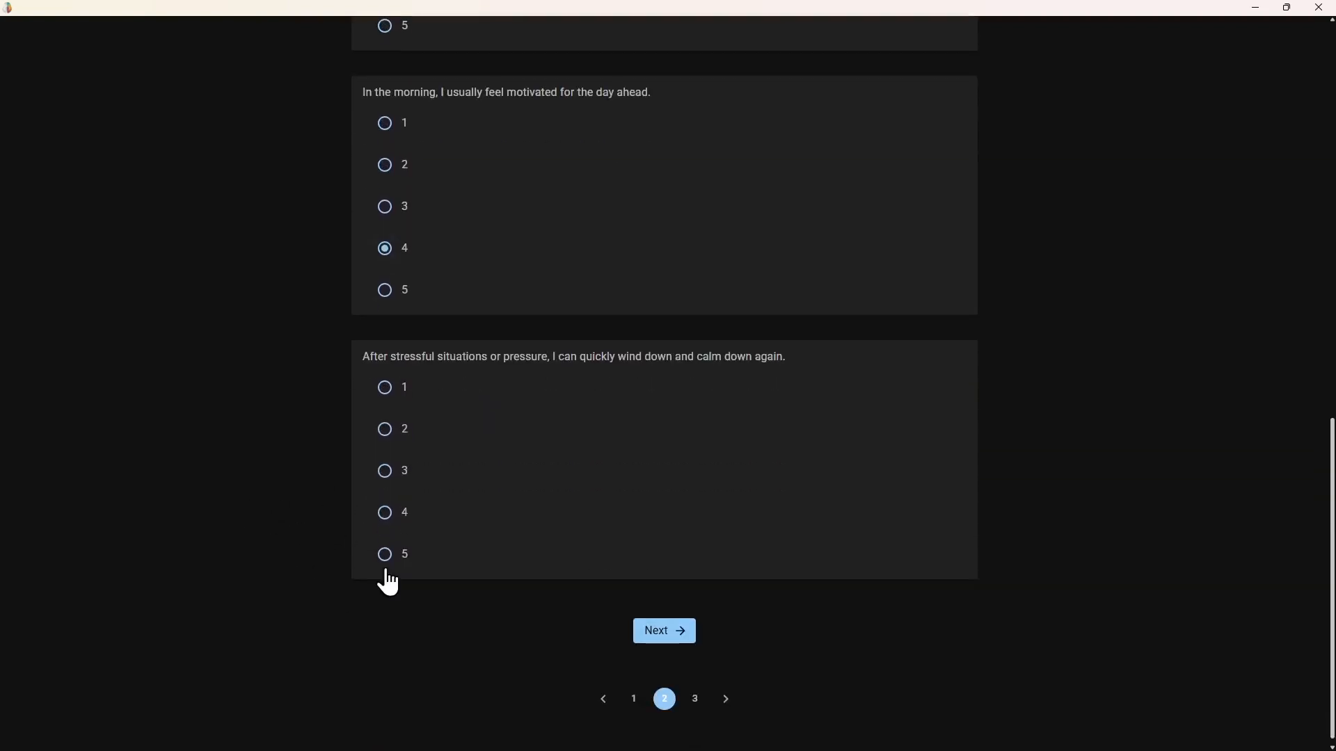
click(386, 553)
click(647, 632)
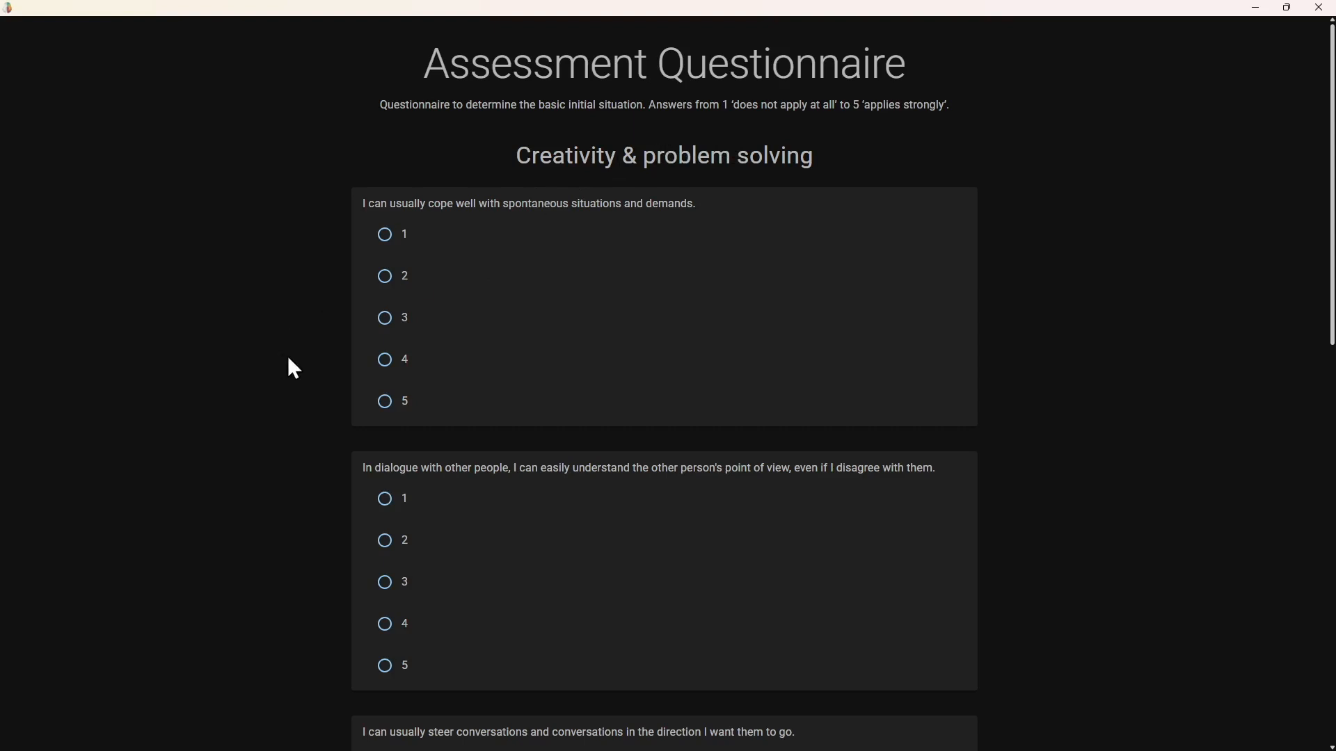
- Answer all five Creativity & problem solving questions with 3 and send the completed questionnaire
click(386, 321)
click(383, 583)
scroll(300, 557, down, 5)
click(385, 499)
scroll(295, 519, down, 5)
click(383, 416)
scroll(329, 477, down, 3)
click(386, 473)
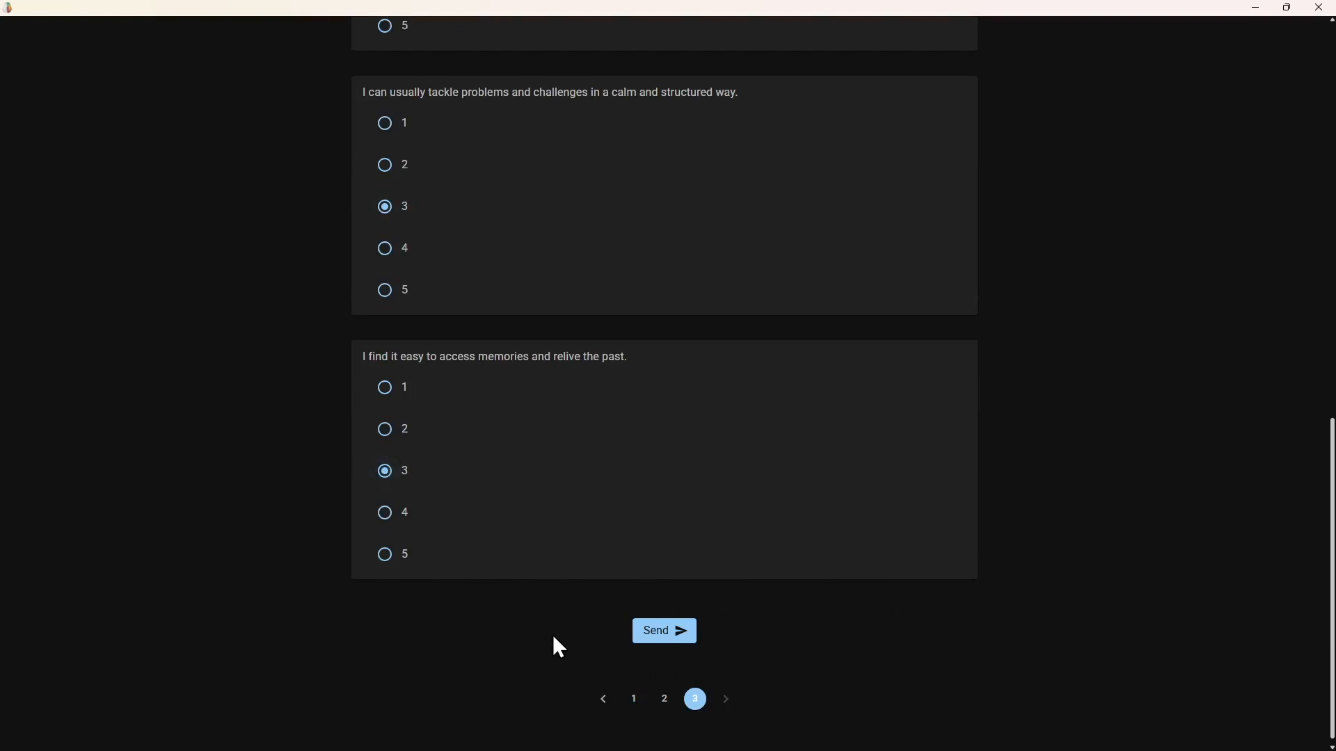
click(674, 641)
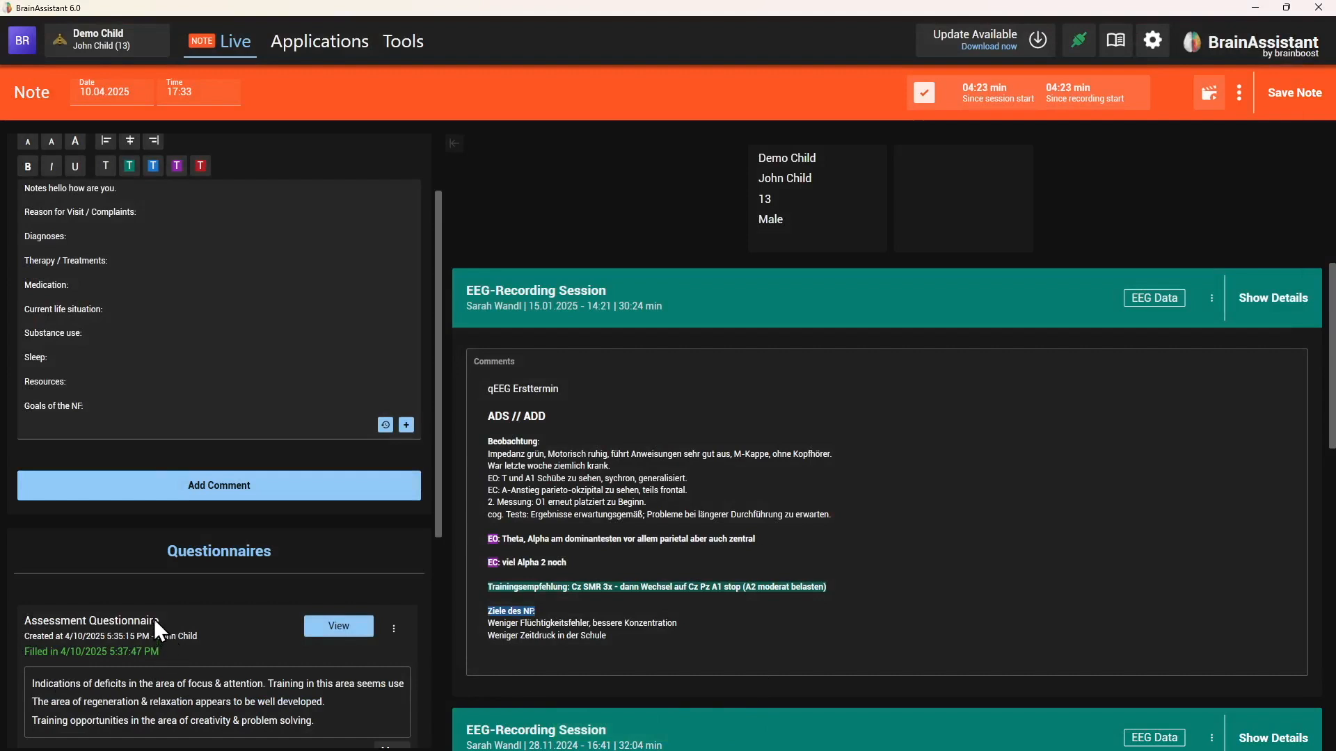
- Save the note and review it with its questionnaire evaluation in the client's session history
scroll(132, 630, down, 1)
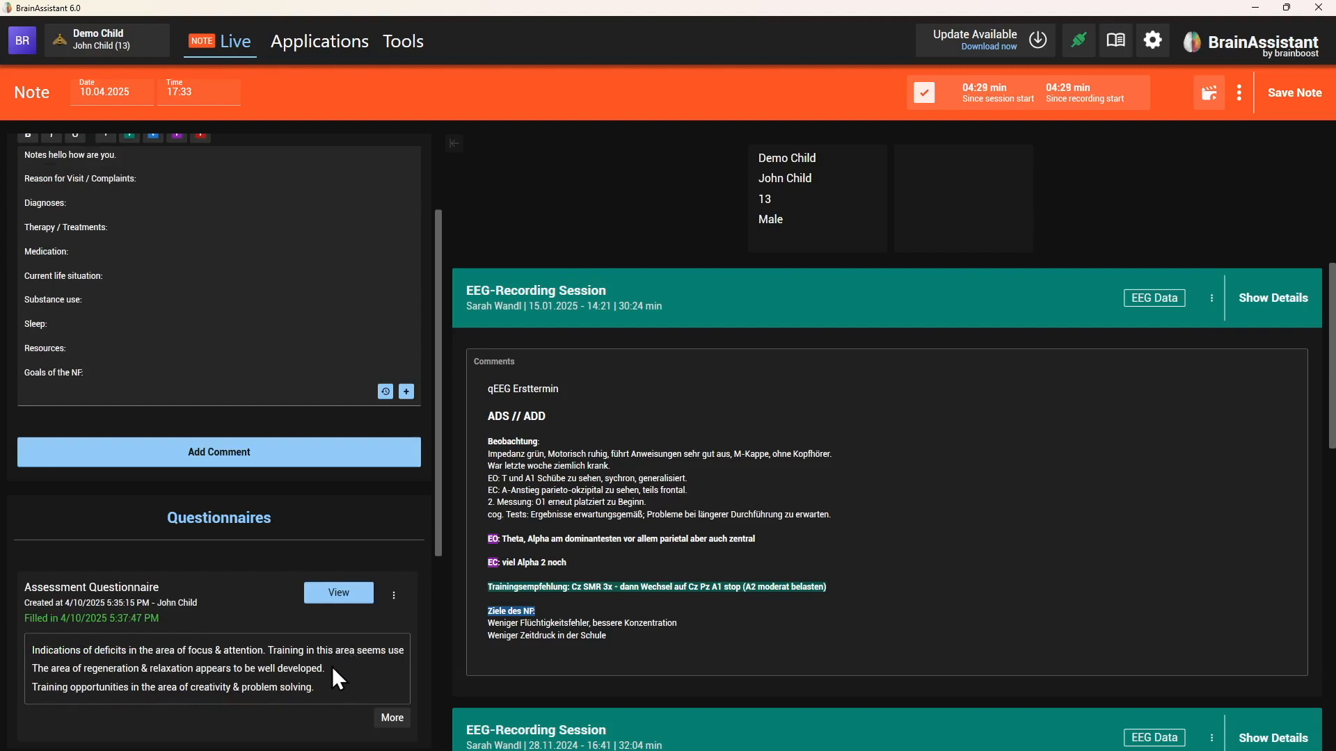
click(1291, 101)
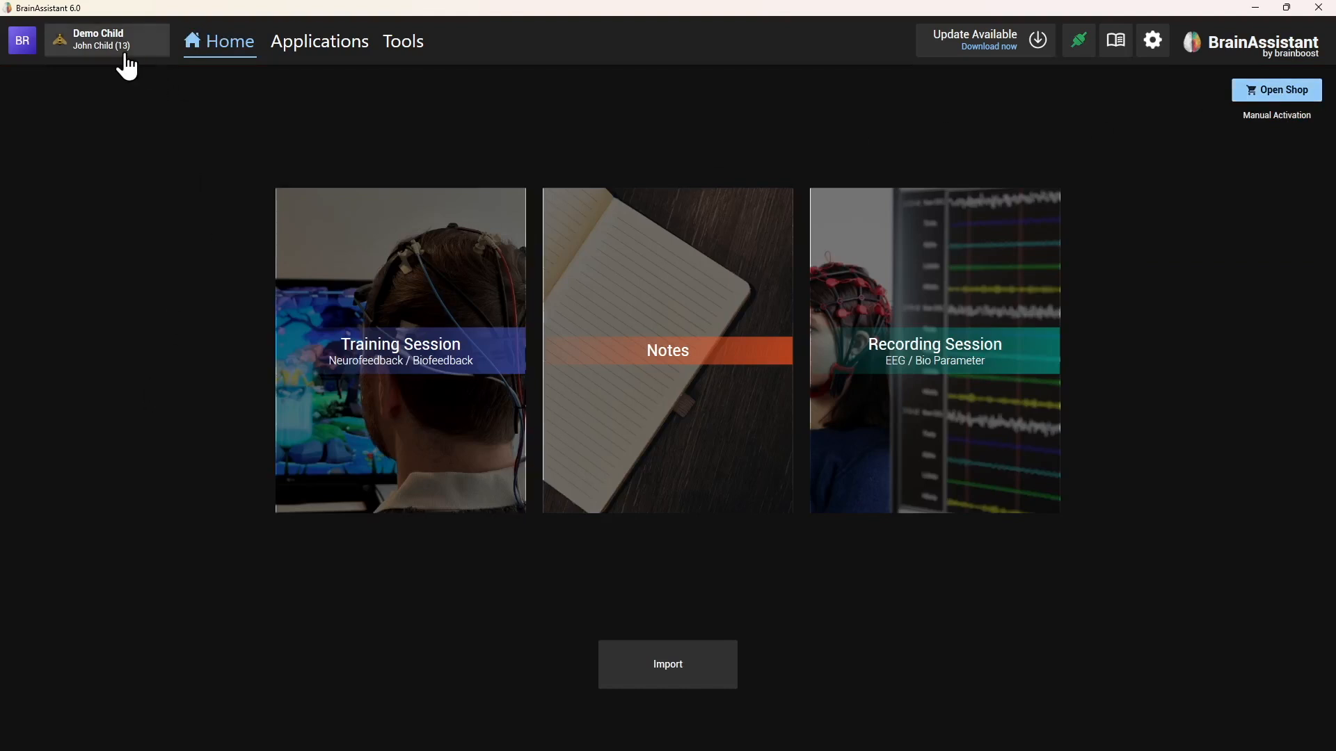
click(105, 43)
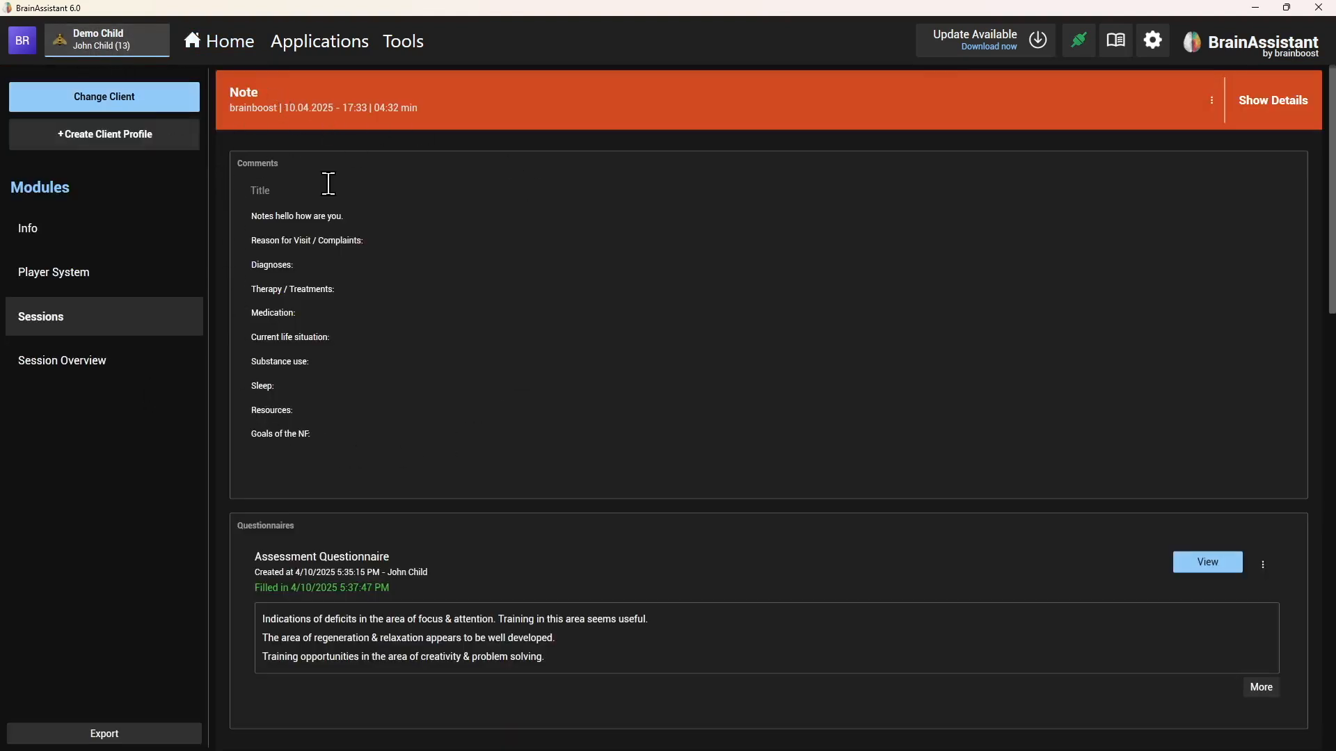
scroll(371, 277, down, 1)
scroll(371, 277, down, 11)
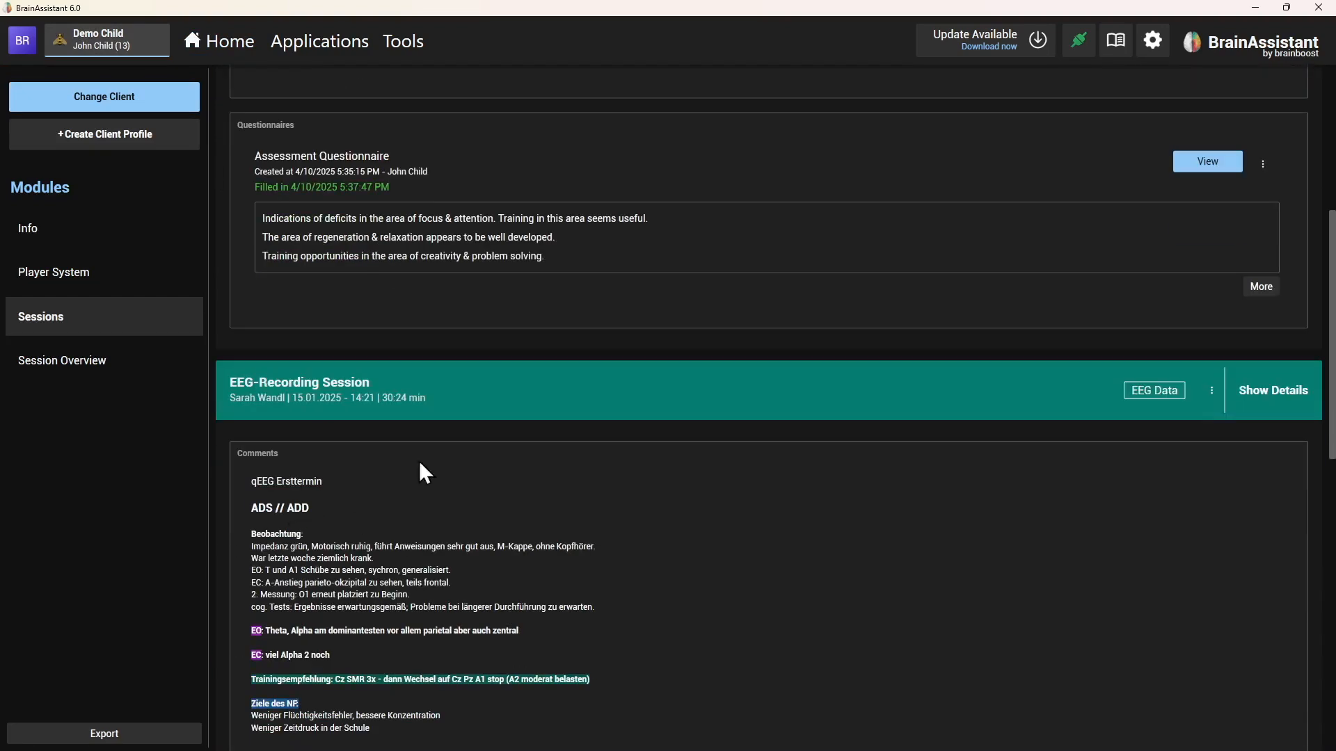
scroll(433, 343, up, 10)
scroll(441, 313, up, 2)
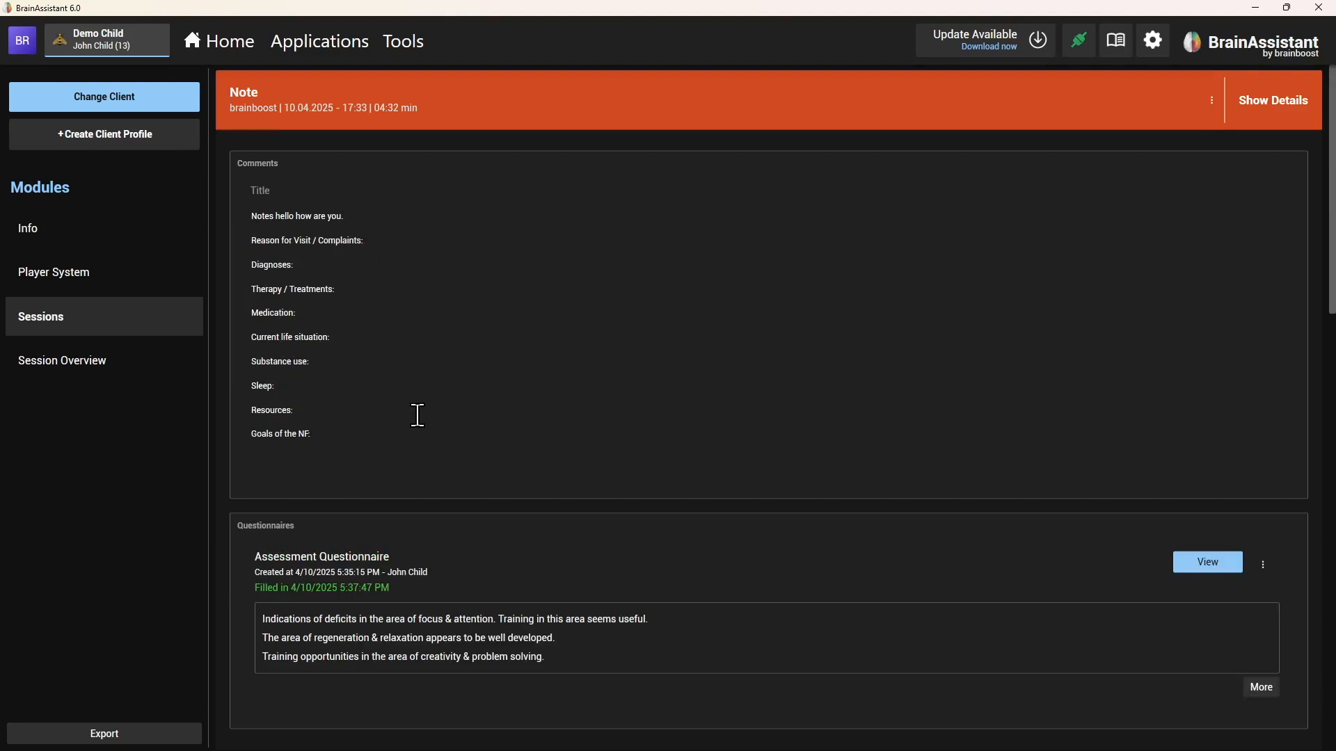
scroll(418, 418, down, 2)
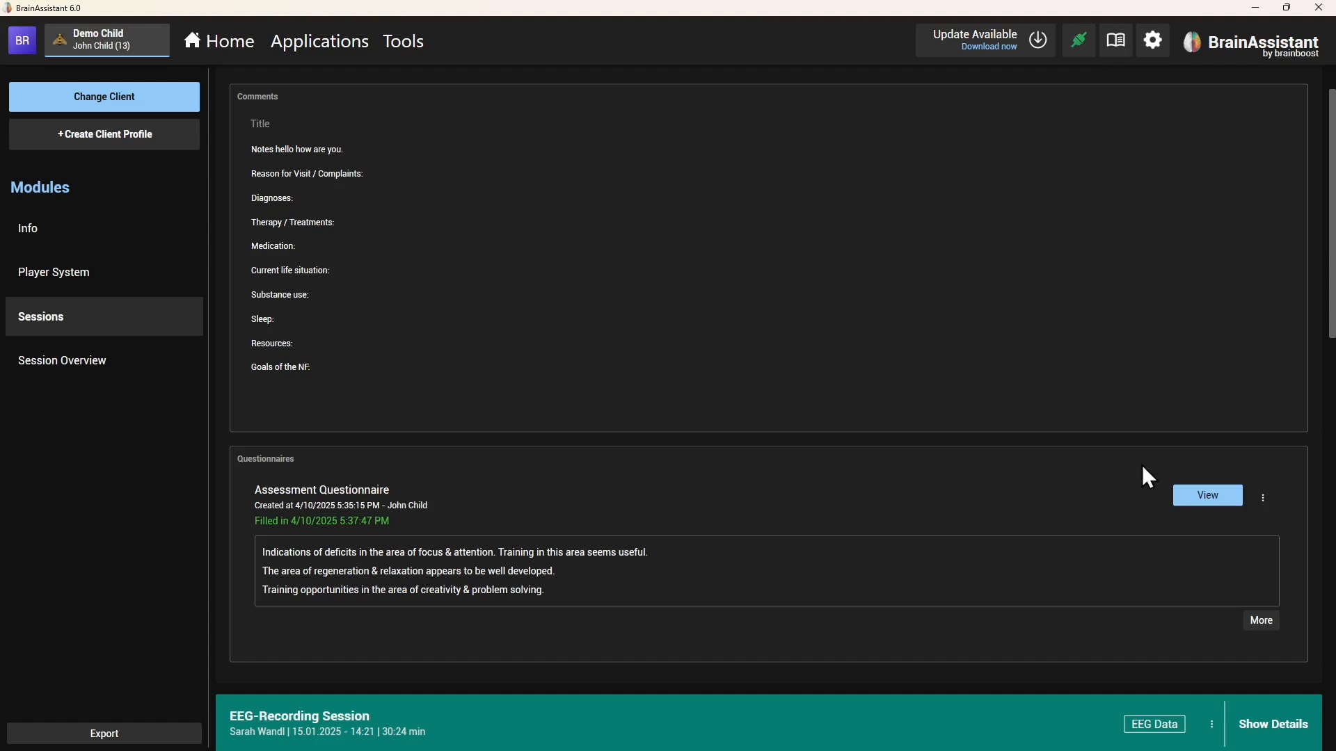
- View the filled-in Assessment Questionnaire, try answers 2, 3 and 4 for its first question, restore 1 and close it
click(1200, 511)
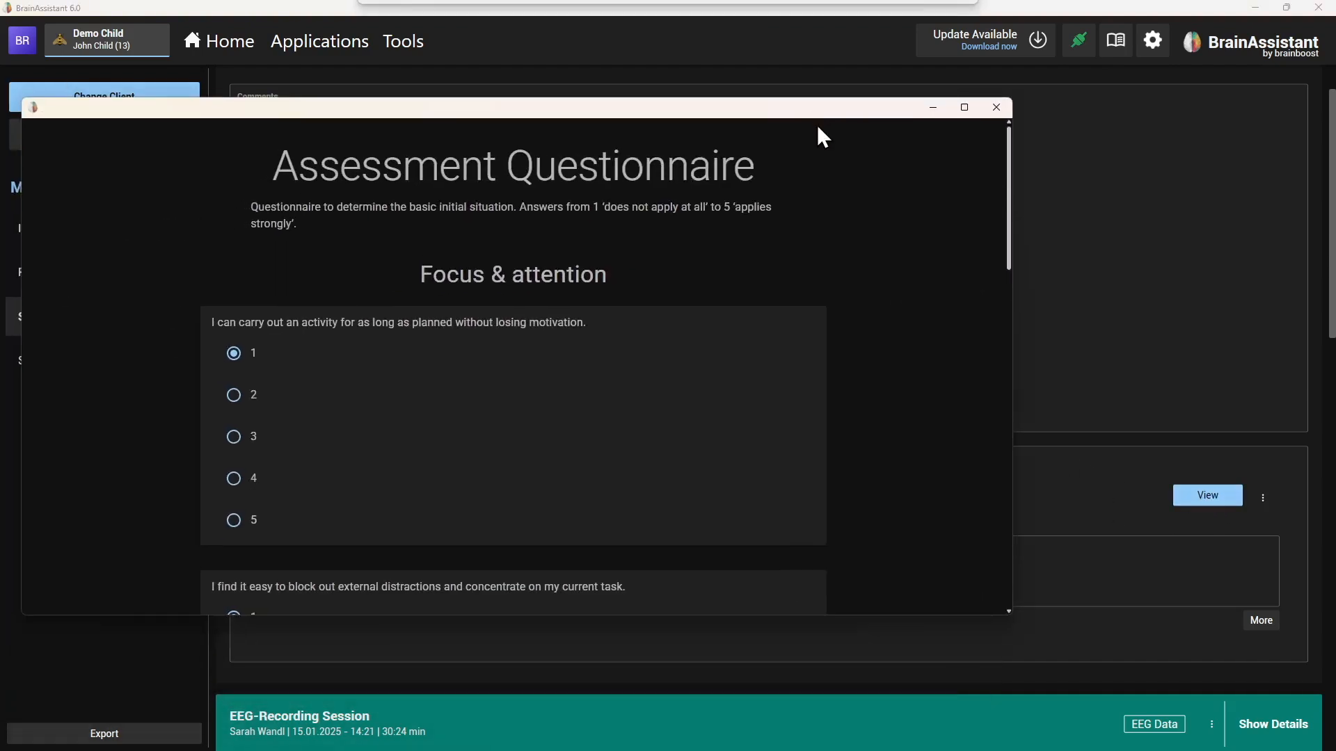
click(234, 395)
click(240, 436)
click(241, 480)
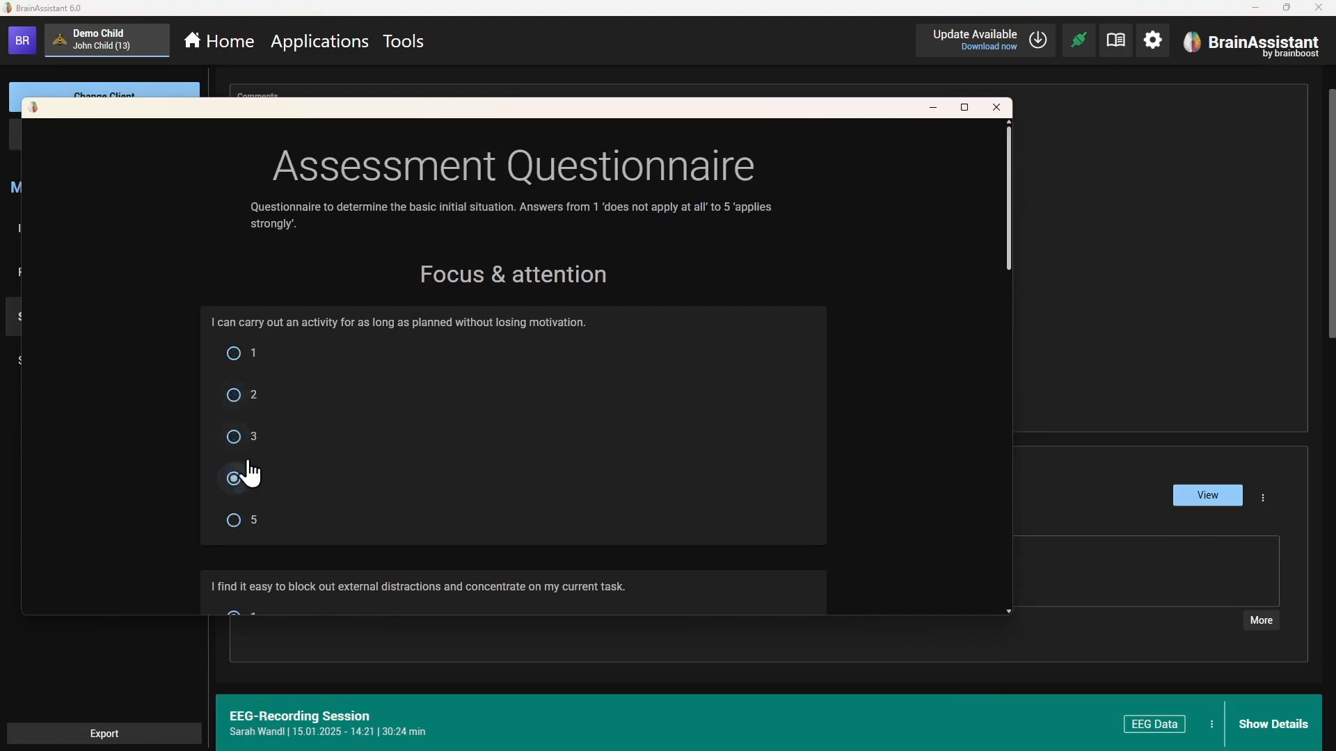
click(244, 363)
click(995, 107)
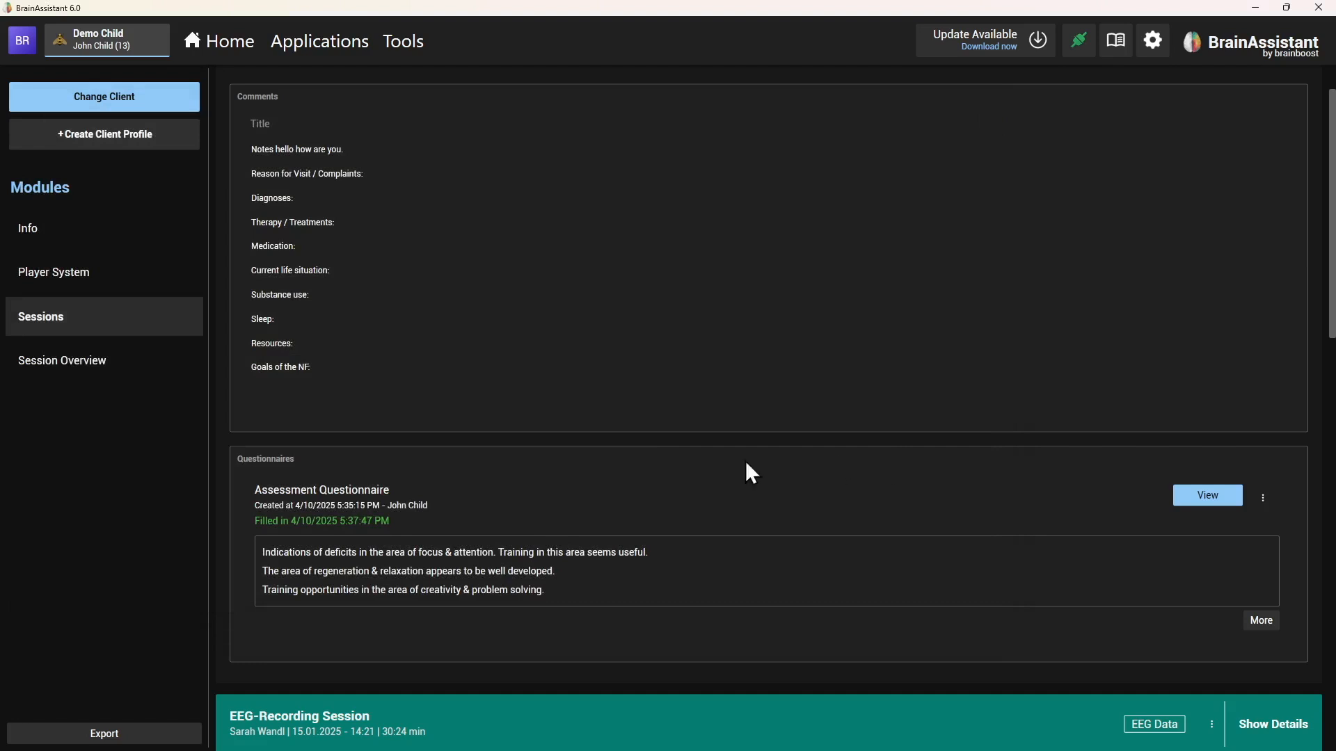
click(1263, 498)
- Open the questionnaire templates and duplicate the Assessment Questionnaire
click(405, 44)
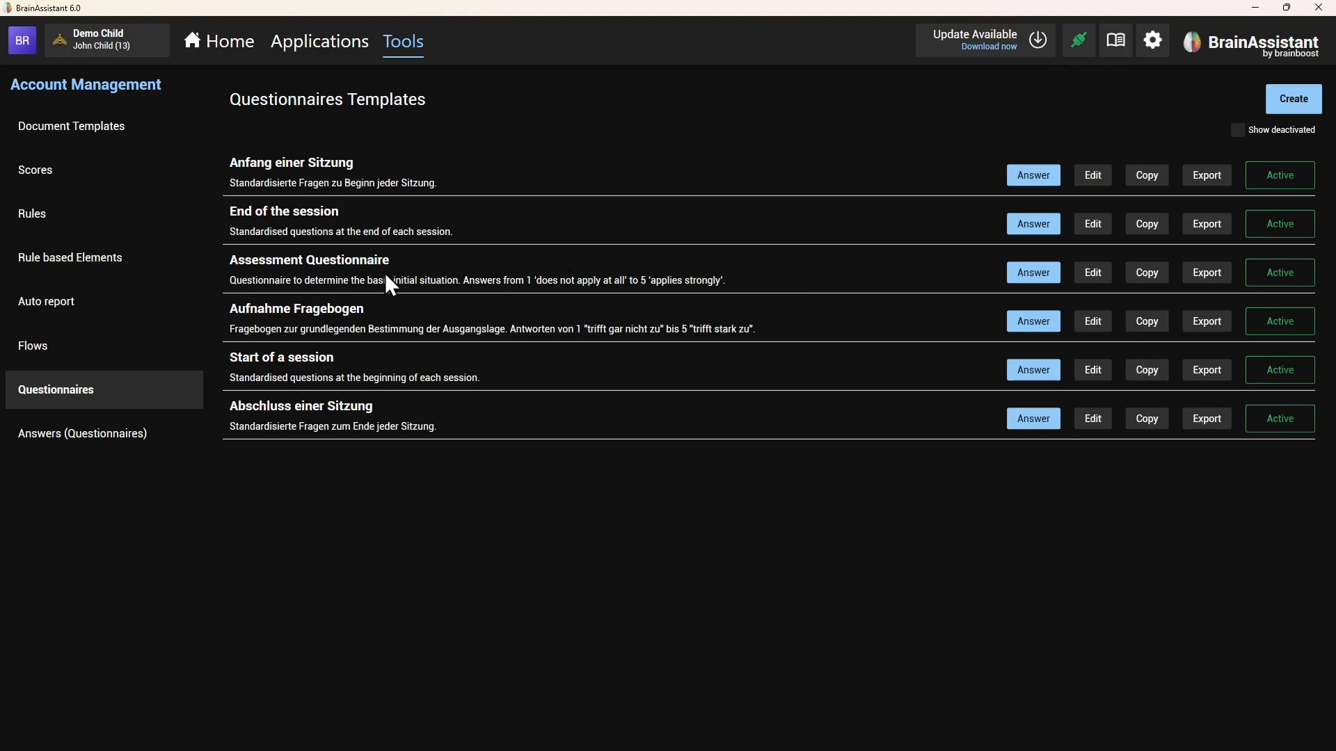
click(1146, 275)
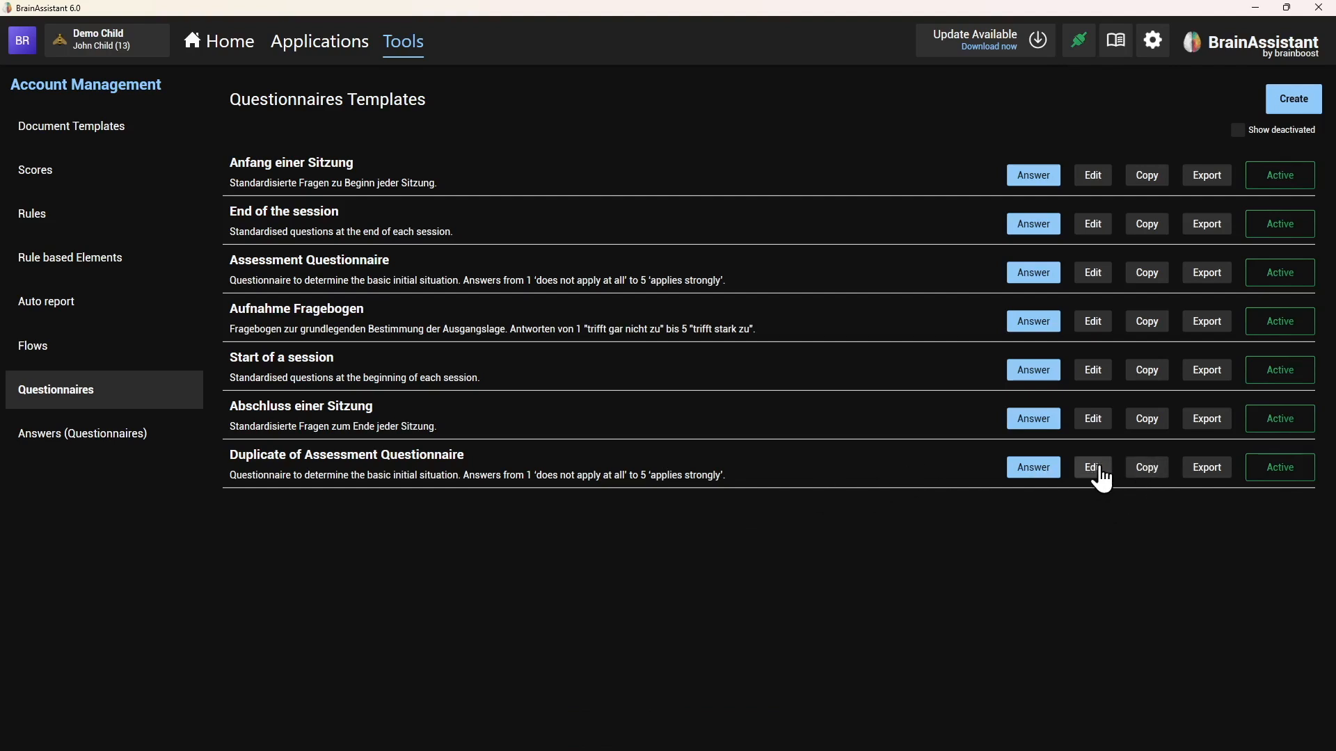
- Copy the duplicated Assessment Questionnaire once more and deactivate that second copy
click(1147, 467)
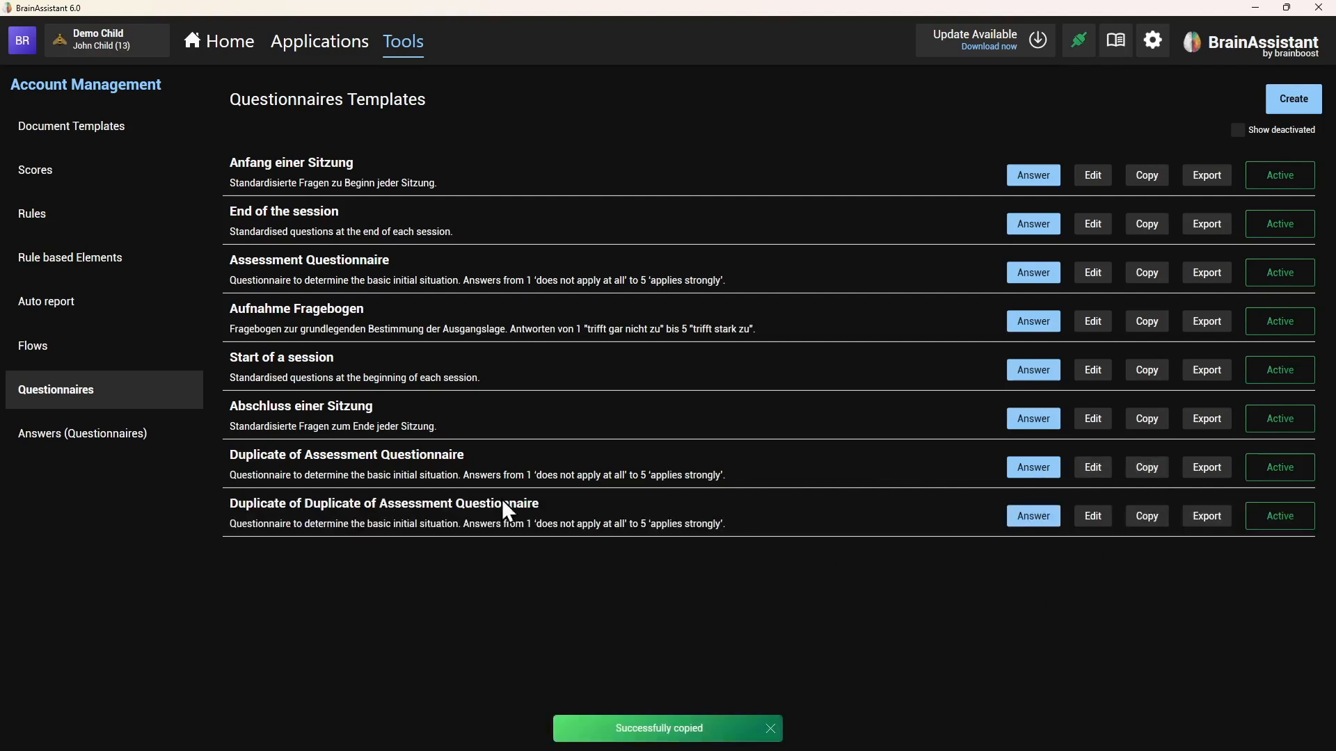
click(1280, 517)
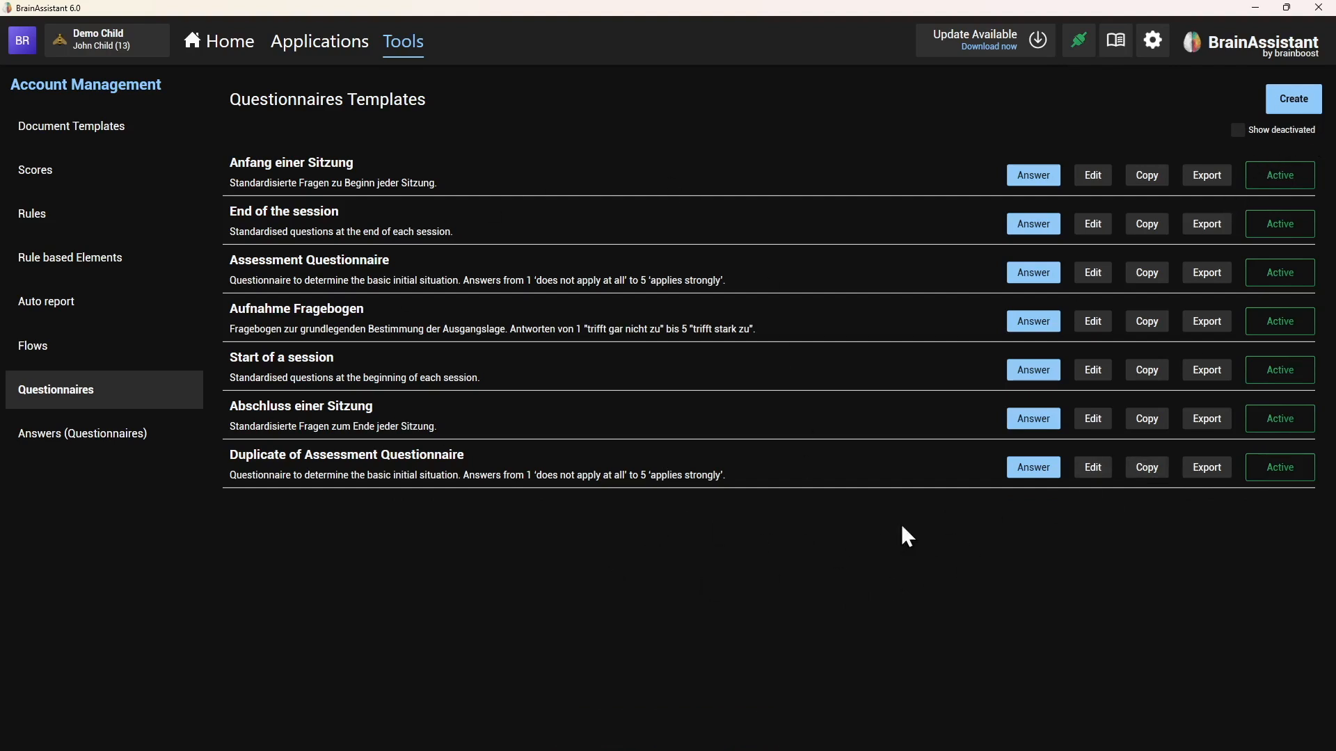
- Open the duplicated Assessment Questionnaire for editing, examine its questions and answer options, and close it unsaved
click(1093, 468)
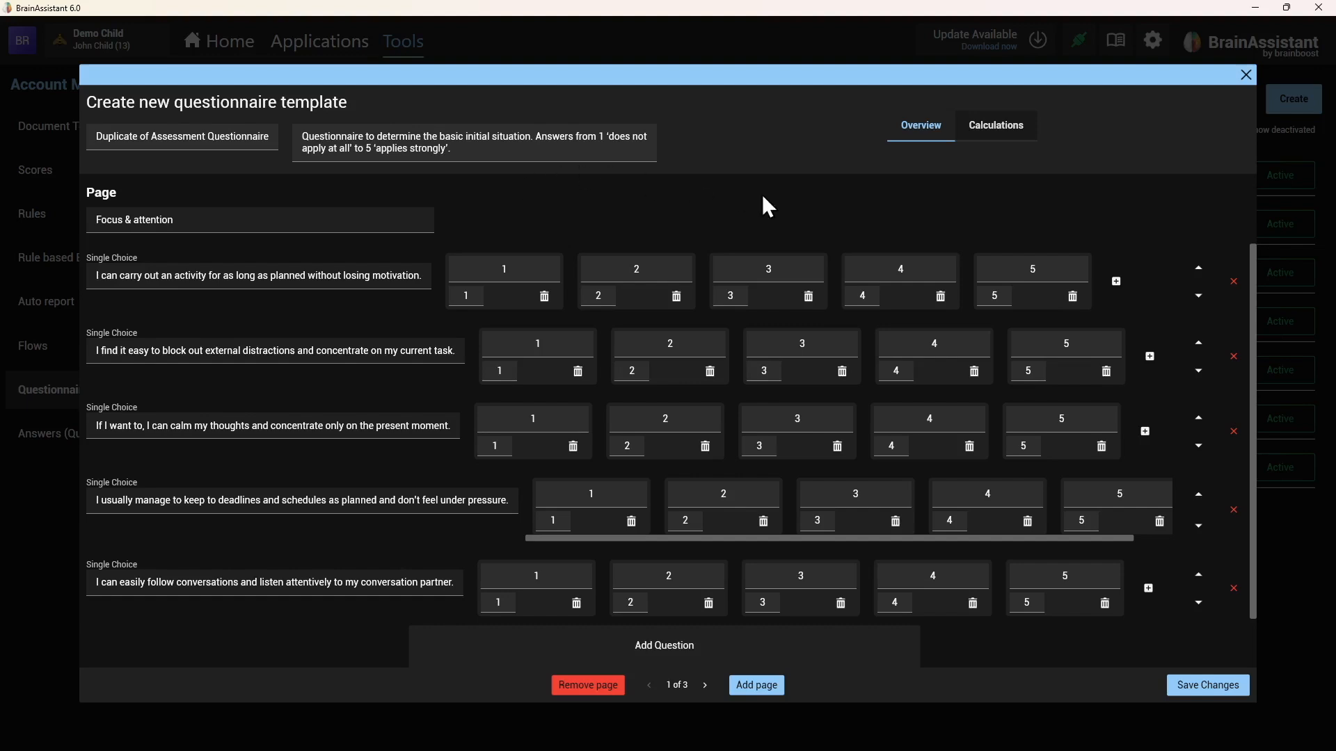
click(1245, 75)
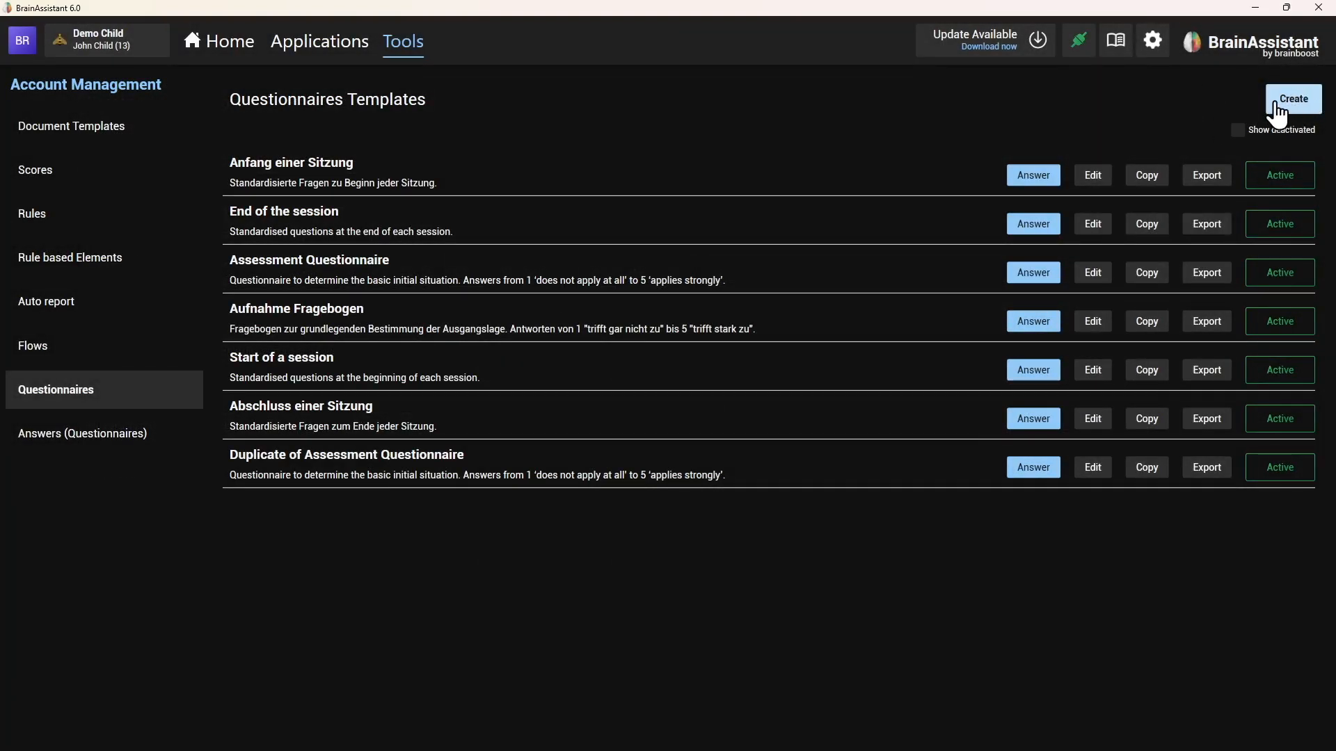
- Create a new questionnaire template with the title "Title" and the description "Description"
click(1300, 102)
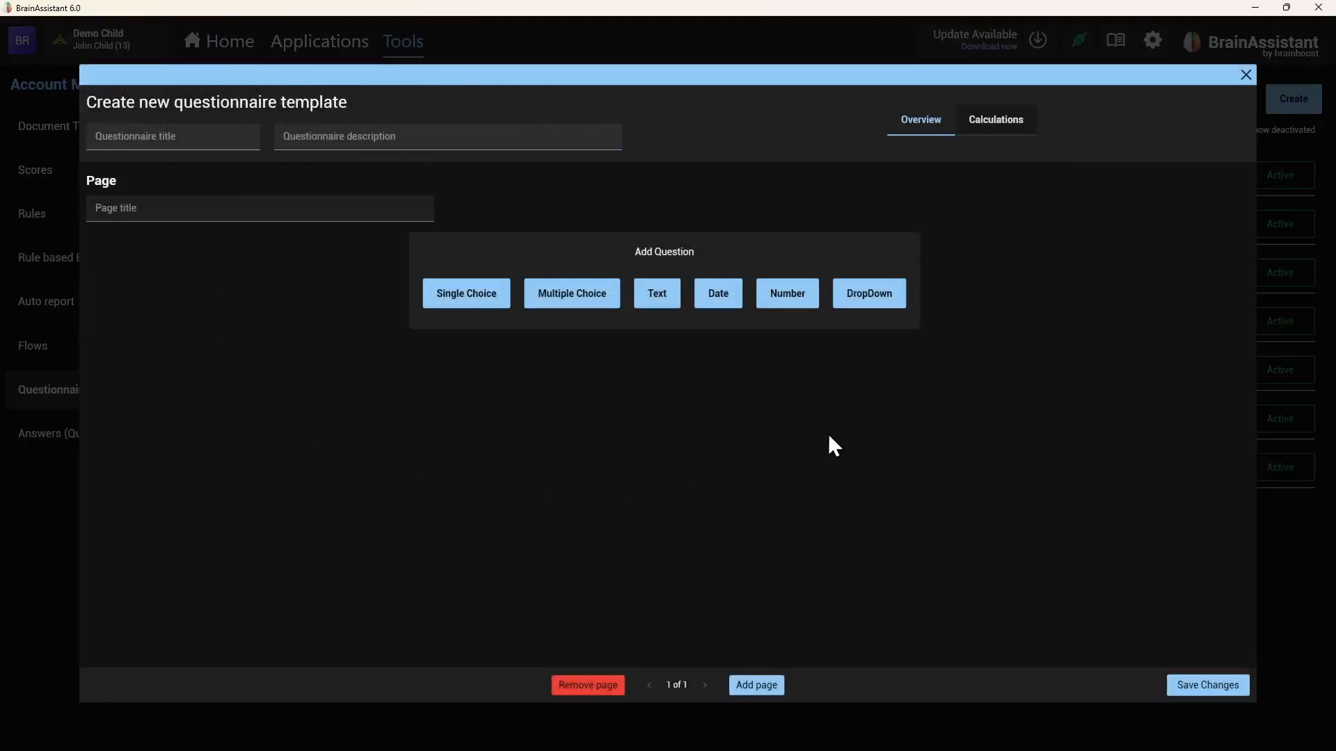
click(170, 137)
text(Title)
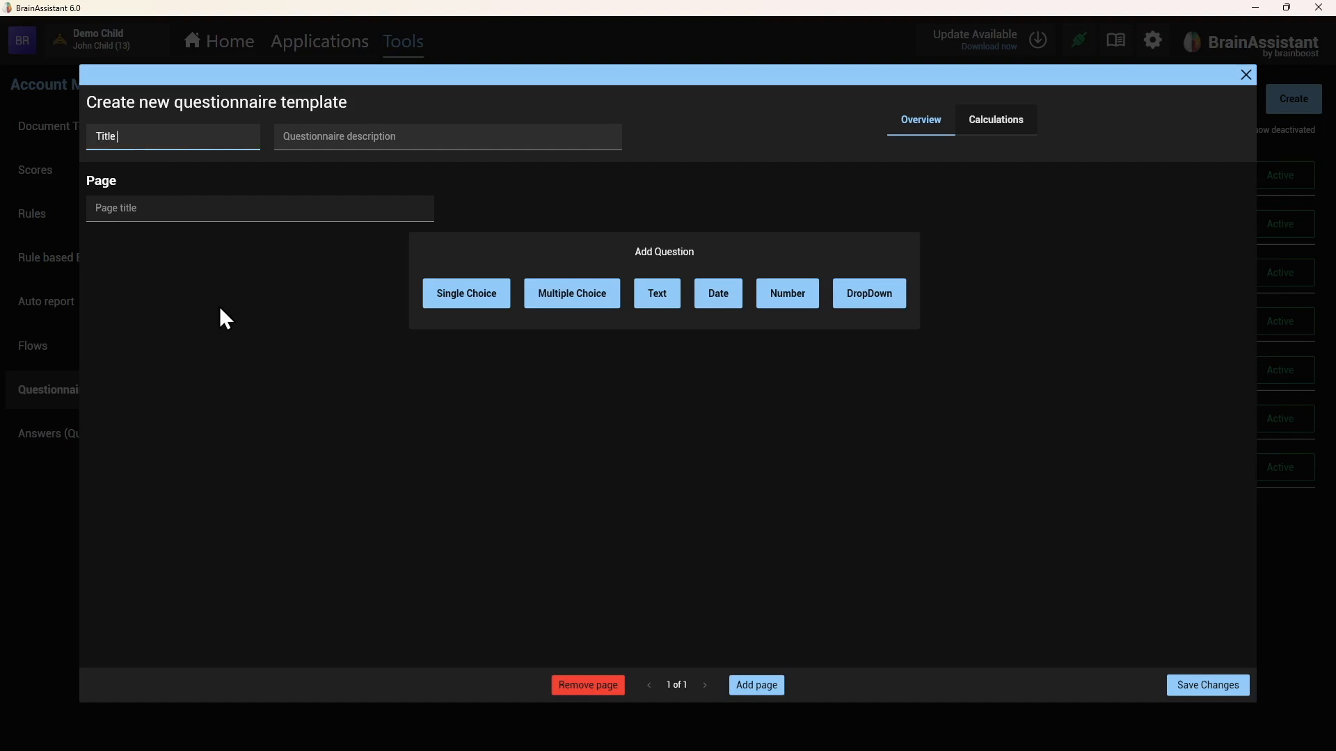
key(Tab)
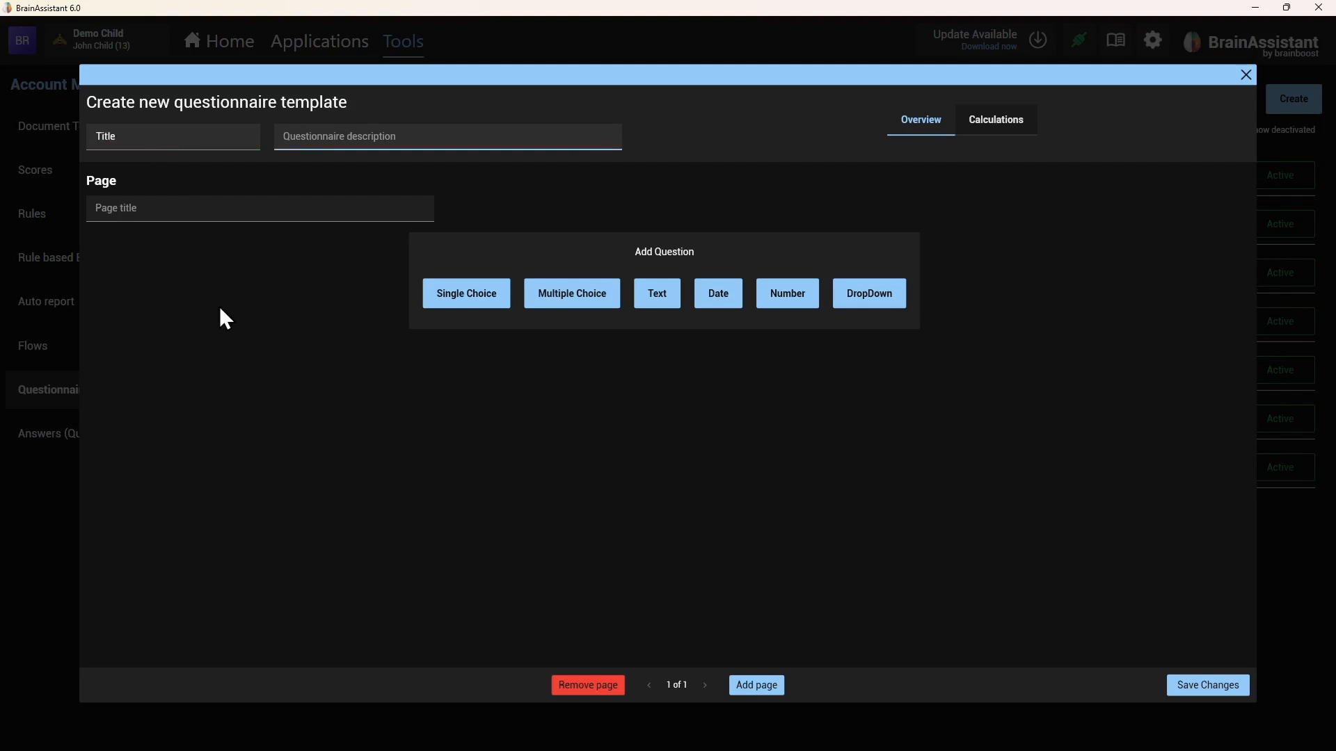
text(Descrip)
text(toin)
key(BackSpace)
key(BackSpace)
key(BackSpace)
text(ion)
key(Tab)
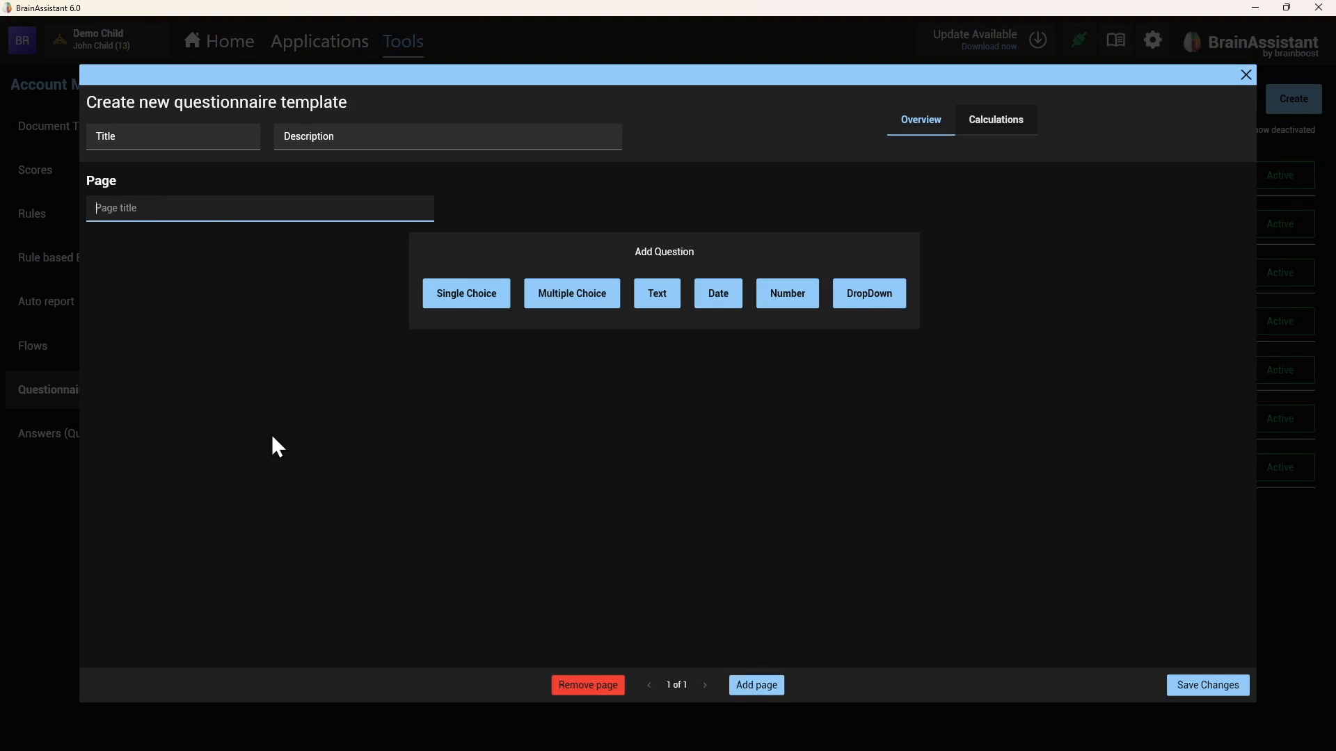
- Title the template's first page "Page 1" and add a single-choice question with the text "Q 1"
click(179, 209)
text(Page 1)
click(477, 308)
click(126, 263)
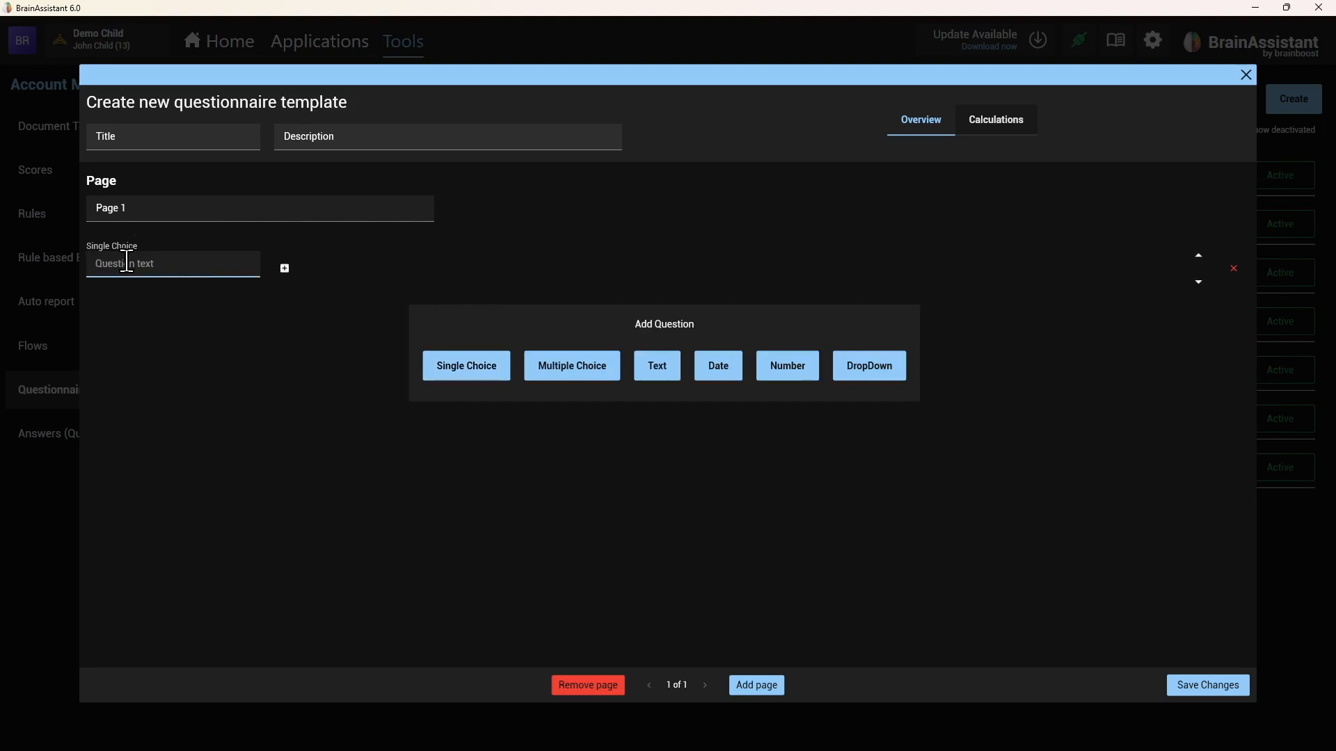
text(Q)
key(BackSpace)
text(Q1)
click(247, 309)
- Add three answer options labelled 1, 2 and 3 to the single-choice question
click(284, 269)
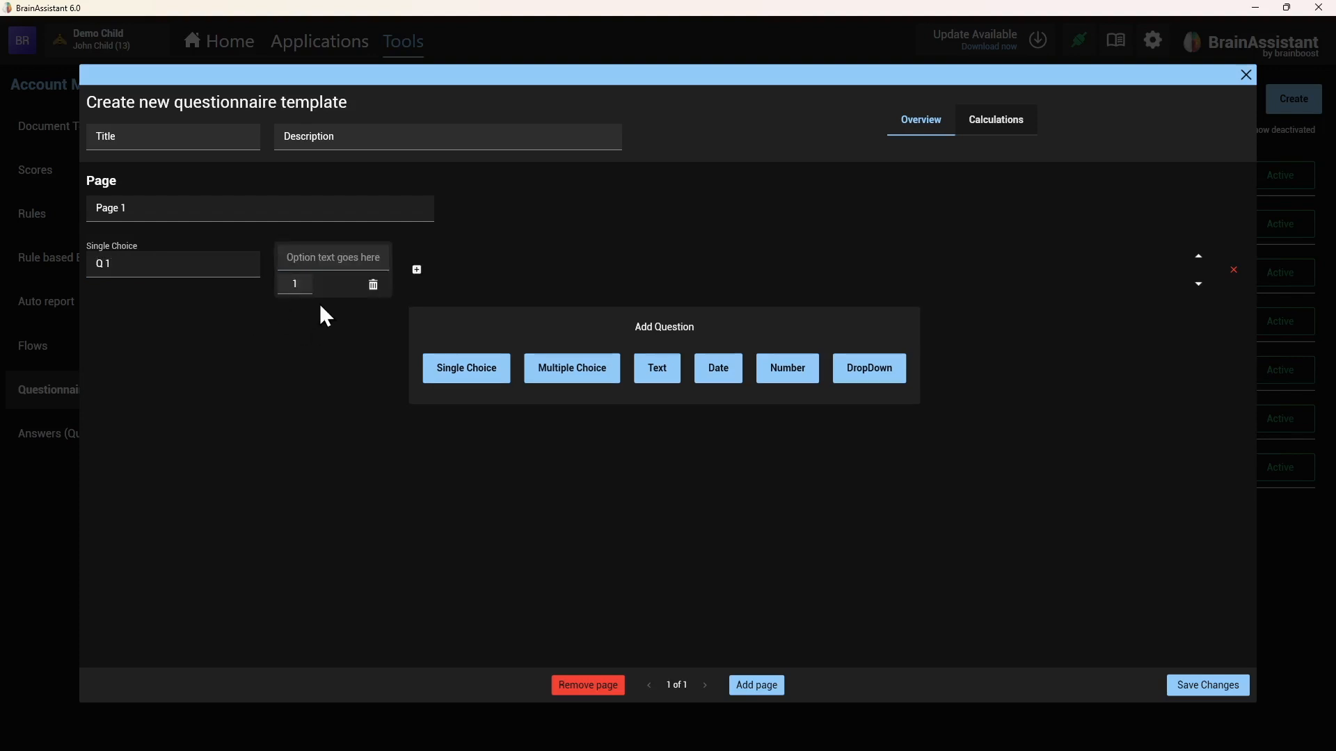
click(319, 257)
text(1)
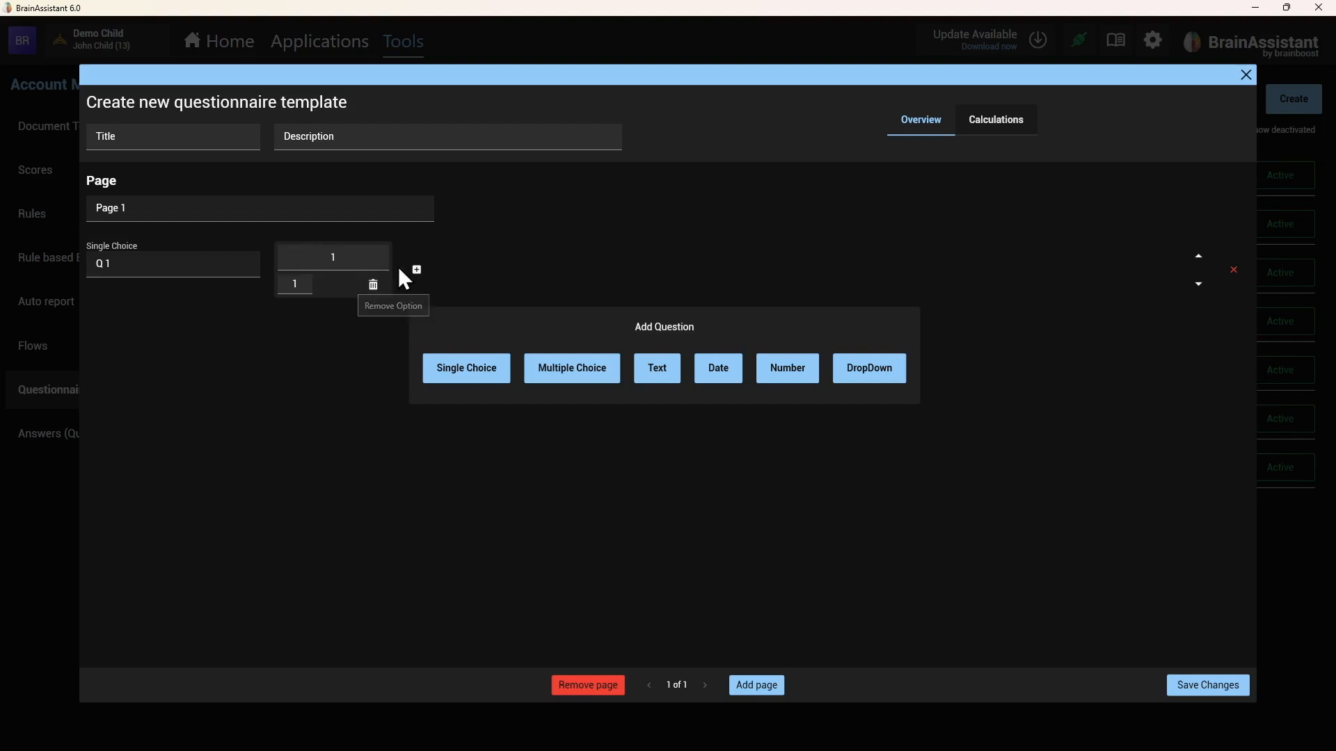
click(416, 270)
click(446, 258)
text(2)
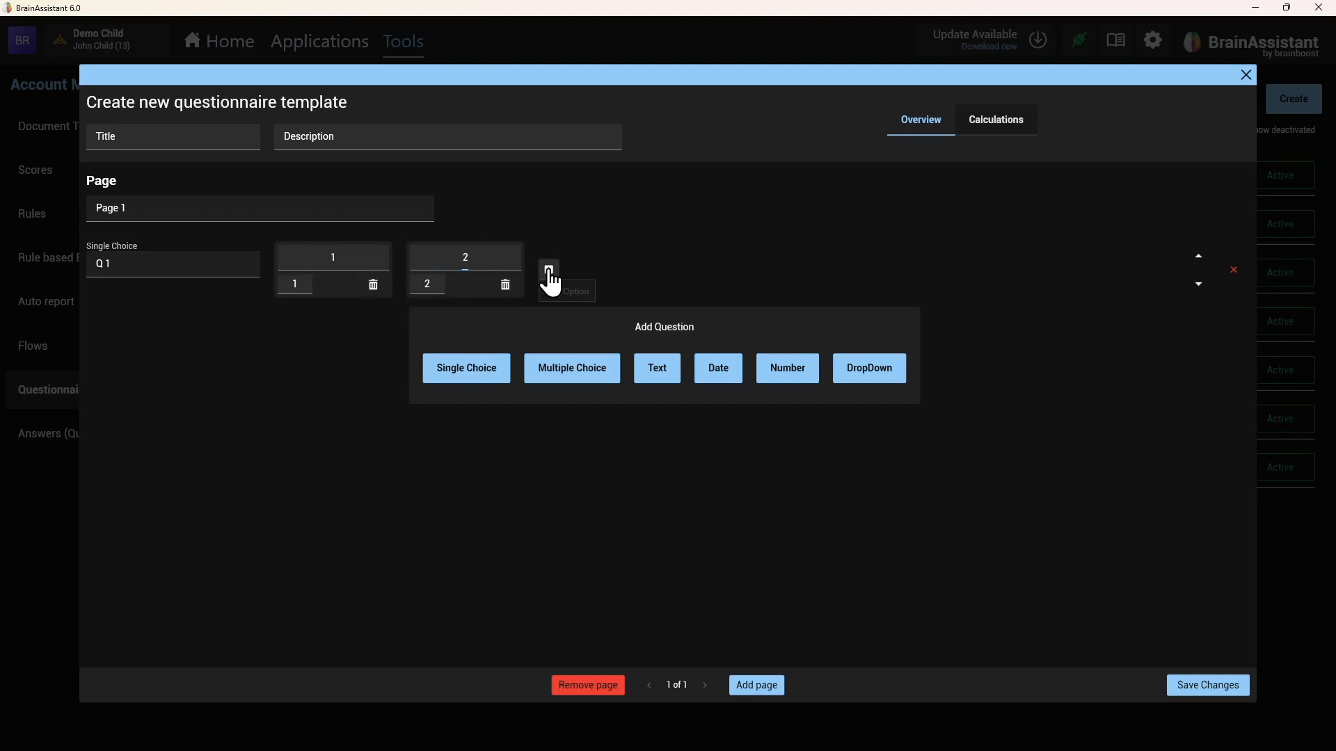
click(549, 269)
click(619, 251)
text(3)
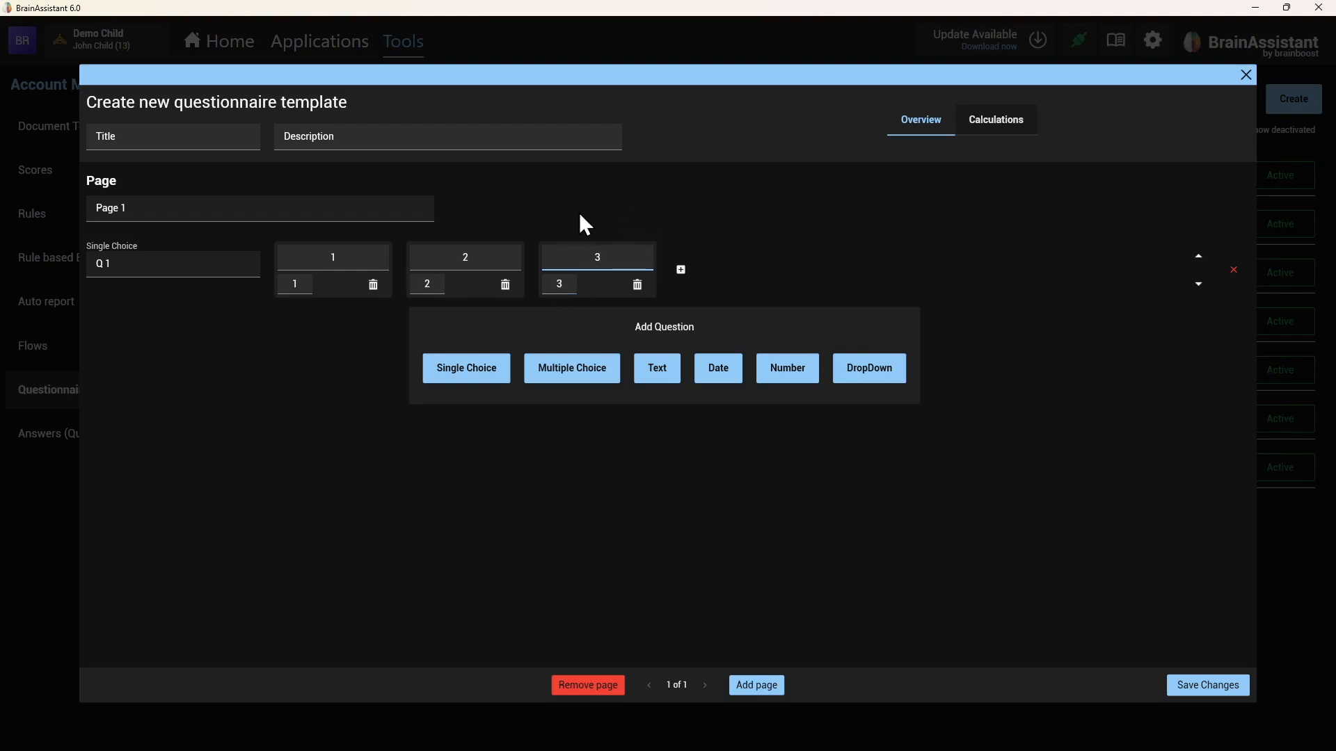
click(286, 438)
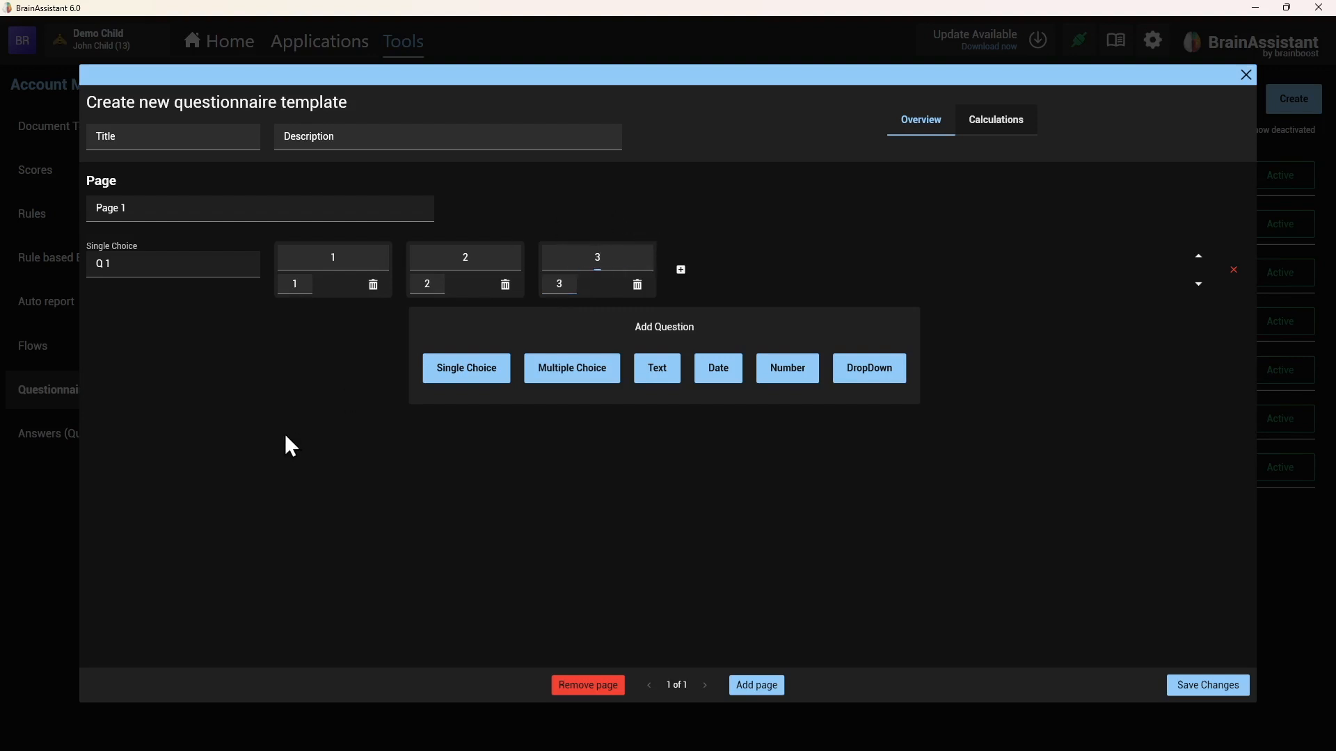
- Add a multiple-choice question with the text "Q Multi" below the single-choice question
click(565, 376)
click(187, 341)
text(Q Multi)
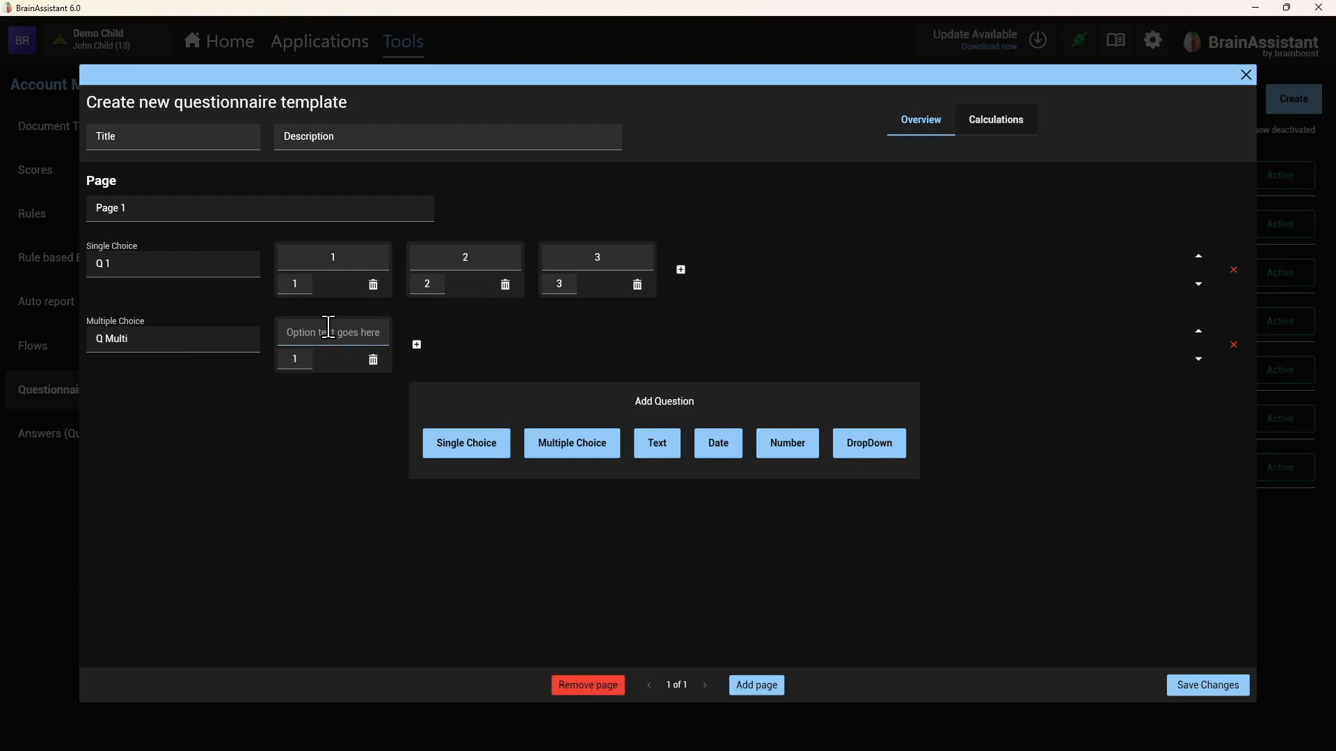
- Give the Q Multi question four answer options labelled a, f, f and d
text(a)
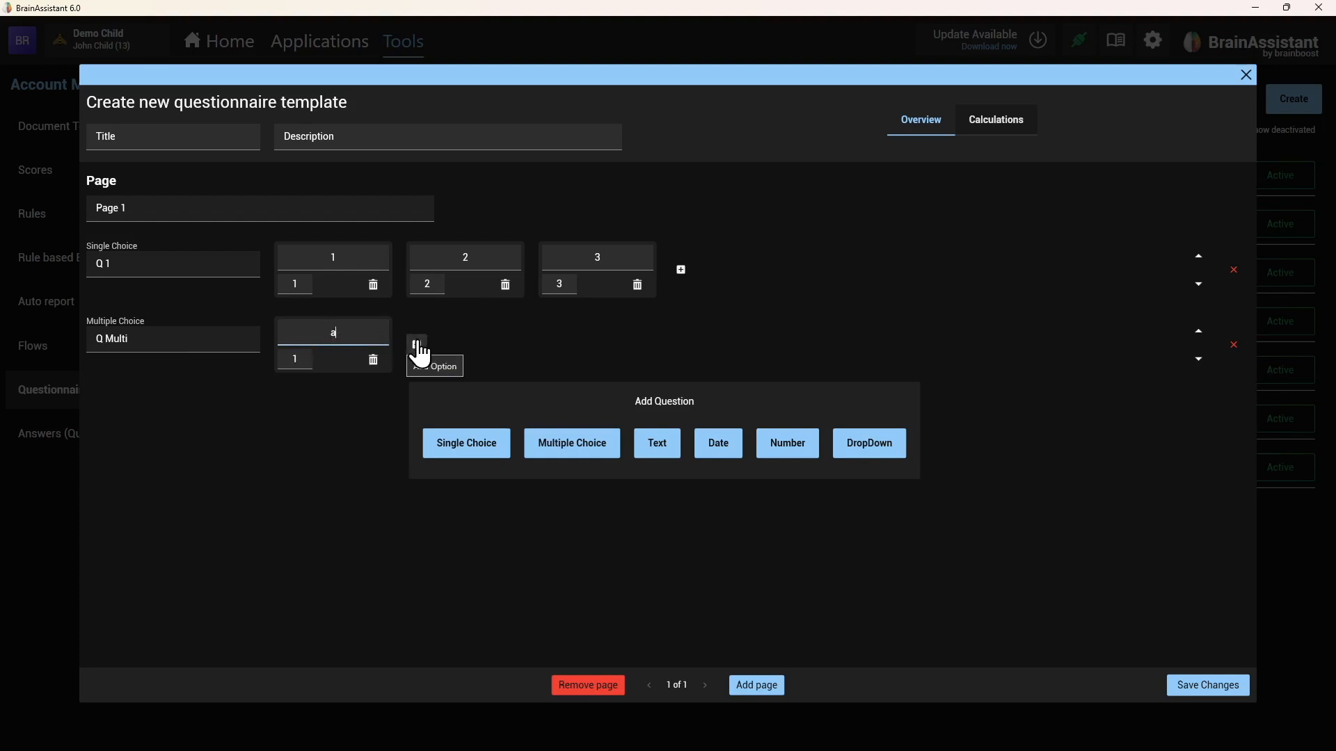
click(417, 346)
text(f)
click(549, 345)
text(f)
click(681, 345)
click(702, 327)
text(d)
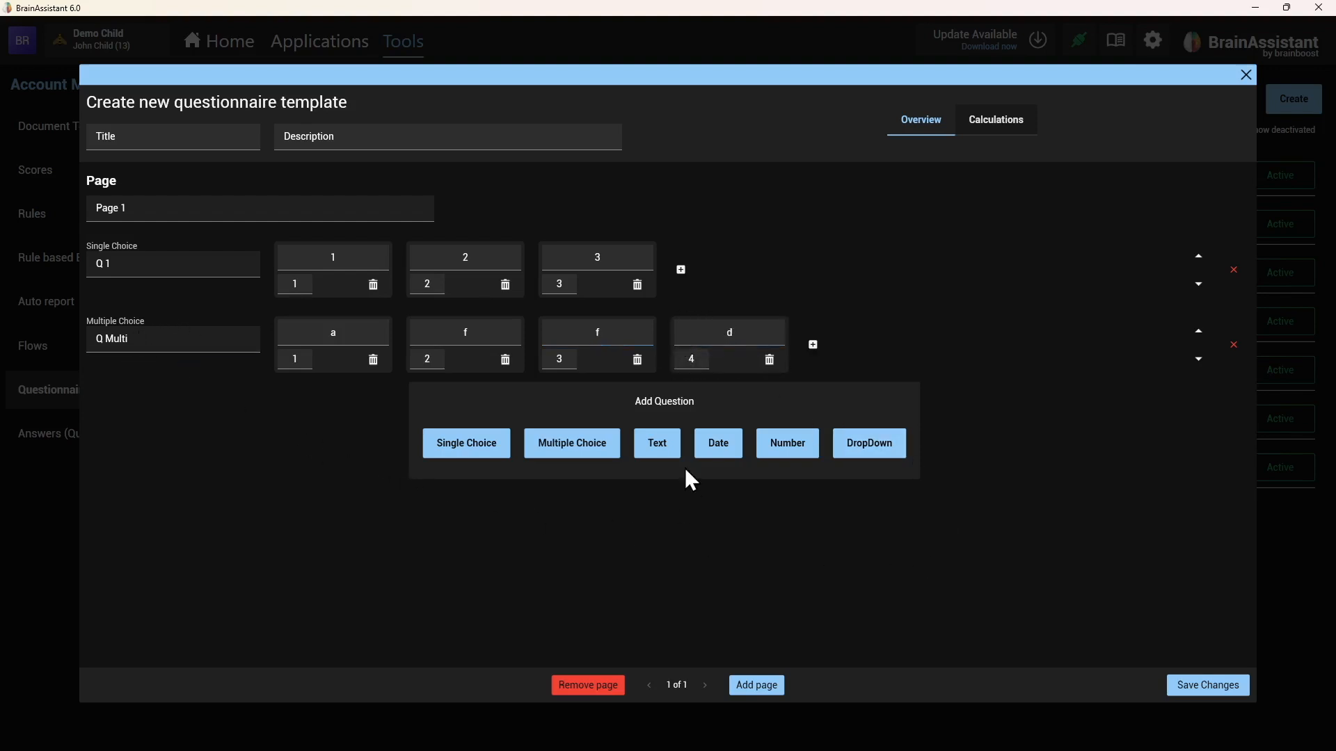
- Add a text question with the wording "How are you?" to Page 1
click(668, 454)
click(160, 421)
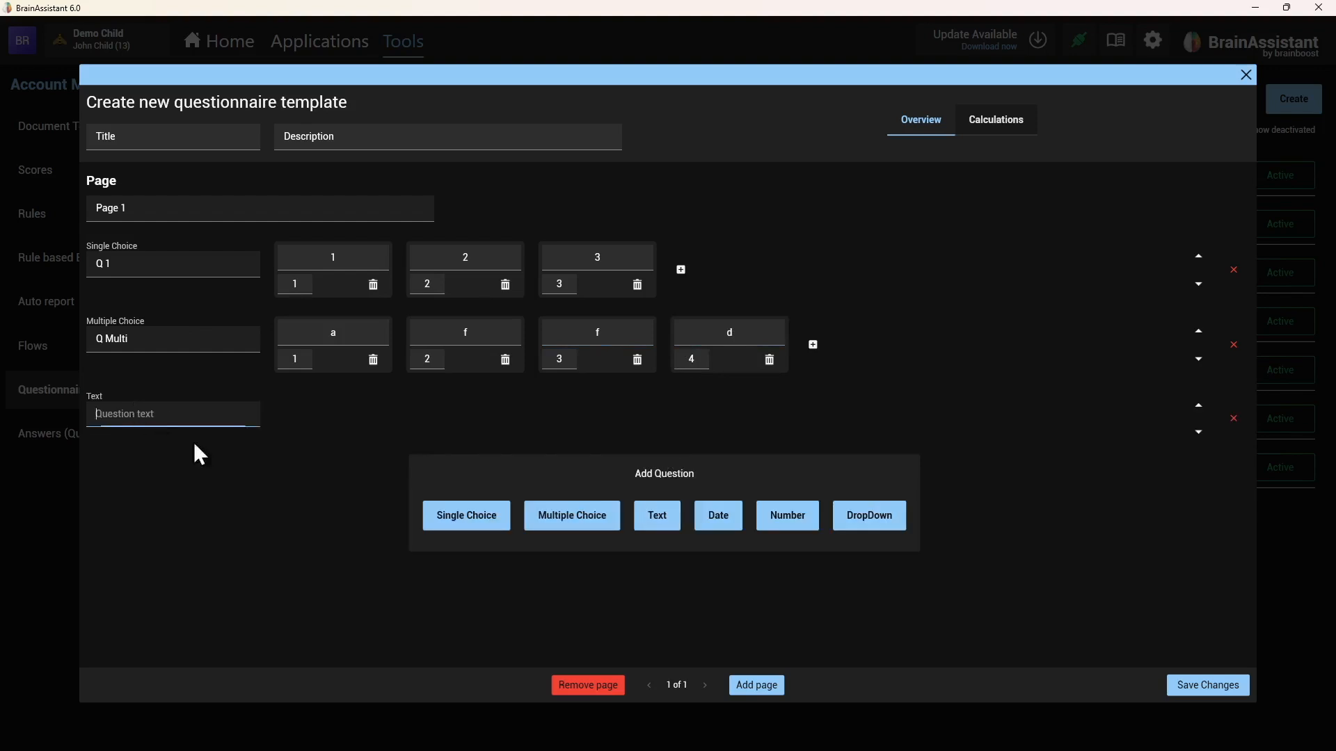
text(How are you.)
key(BackSpace)
text(?)
click(93, 445)
- Add a date question with the text "Birthday?" to Page 1
click(730, 520)
click(134, 485)
text(B)
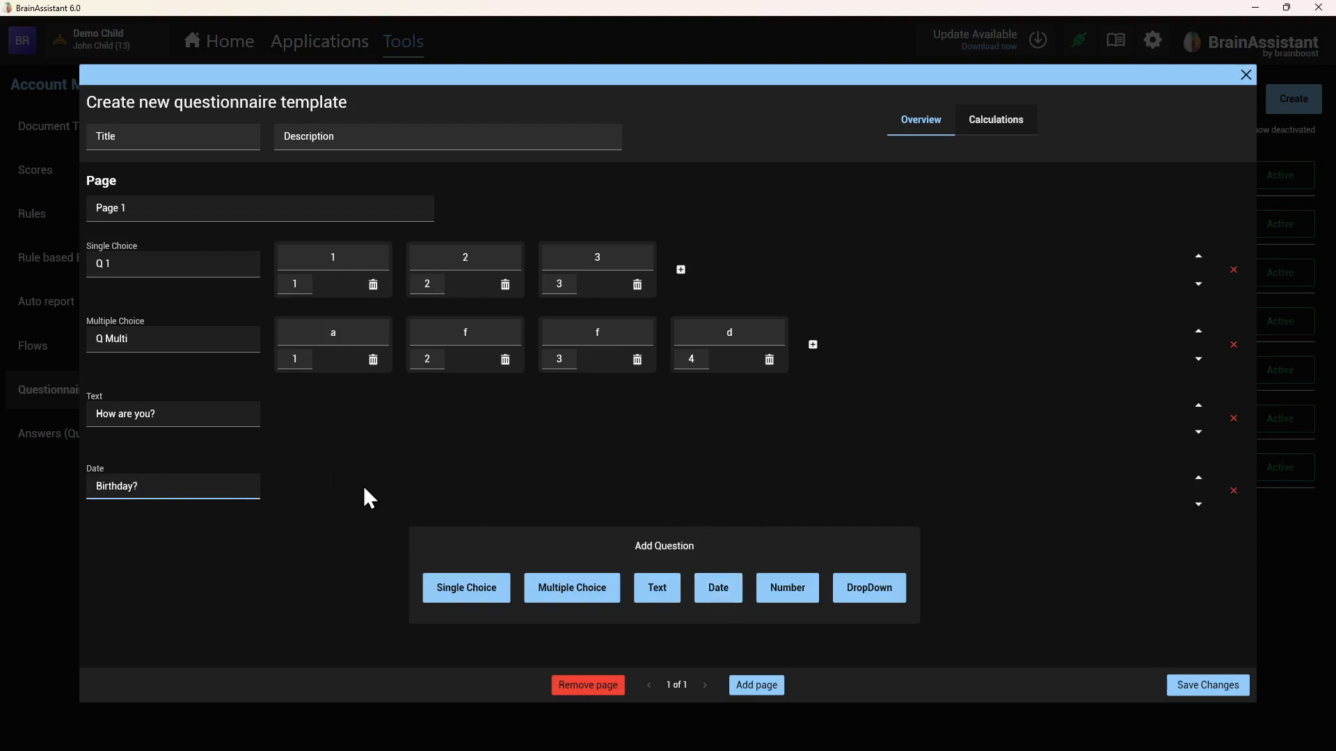
- Add a number question titled "From to" with a minimum of 1 and a maximum of 10
click(787, 588)
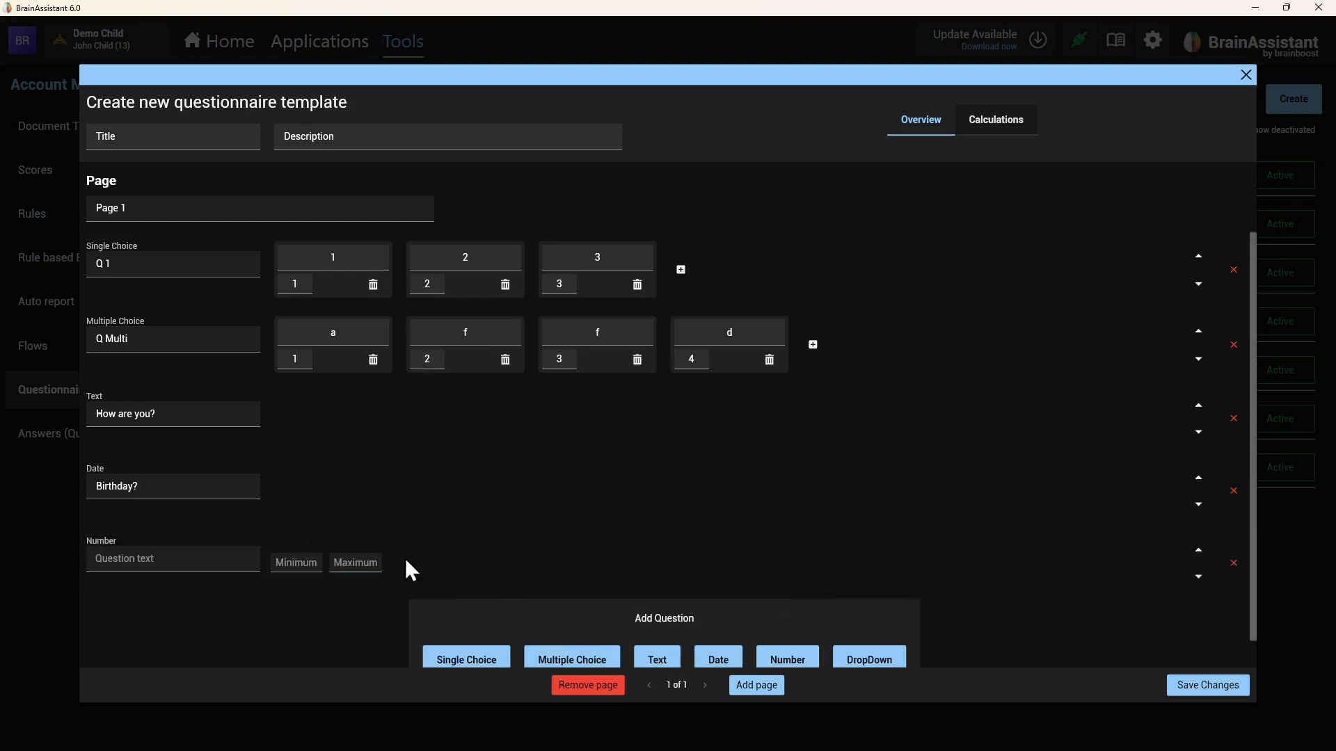
click(177, 561)
text(From to)
click(310, 563)
text(1)
click(363, 564)
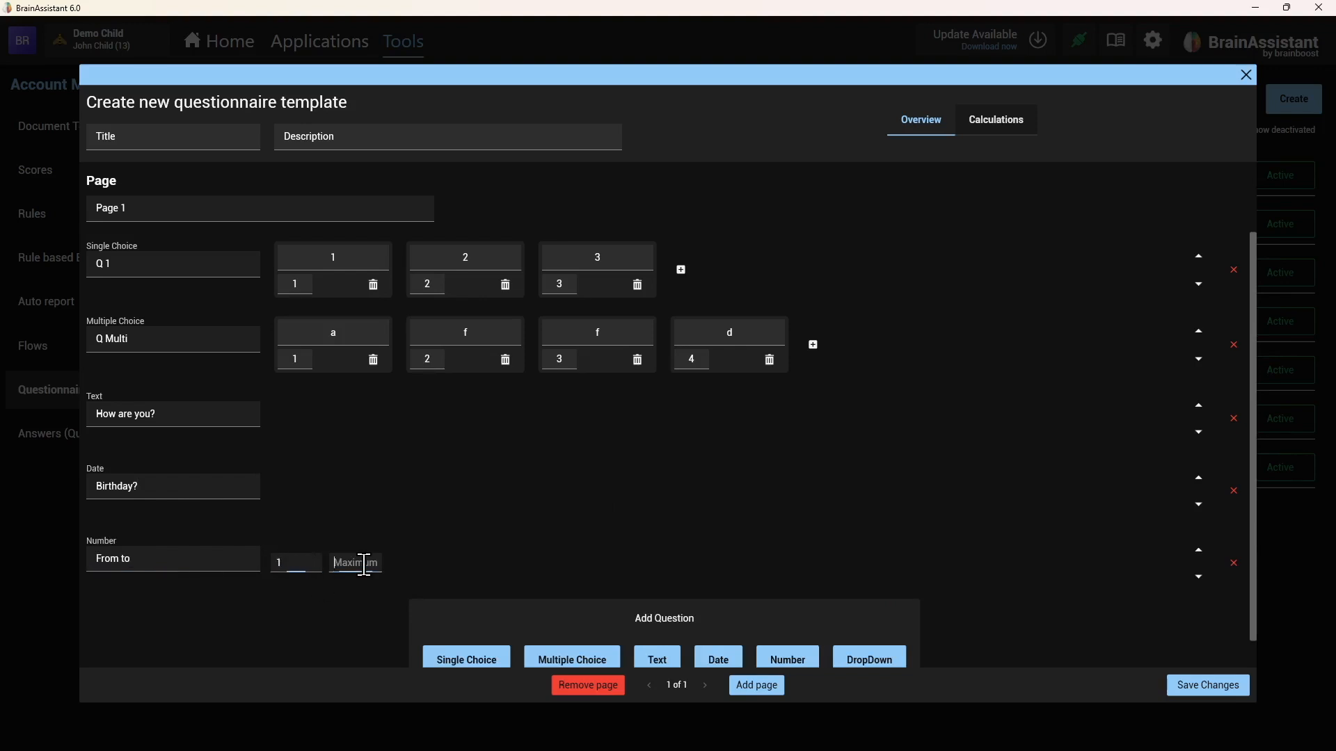
text(10)
- Add a dropdown question with the text "Single DropDown" at the end of Page 1
scroll(543, 523, down, 1)
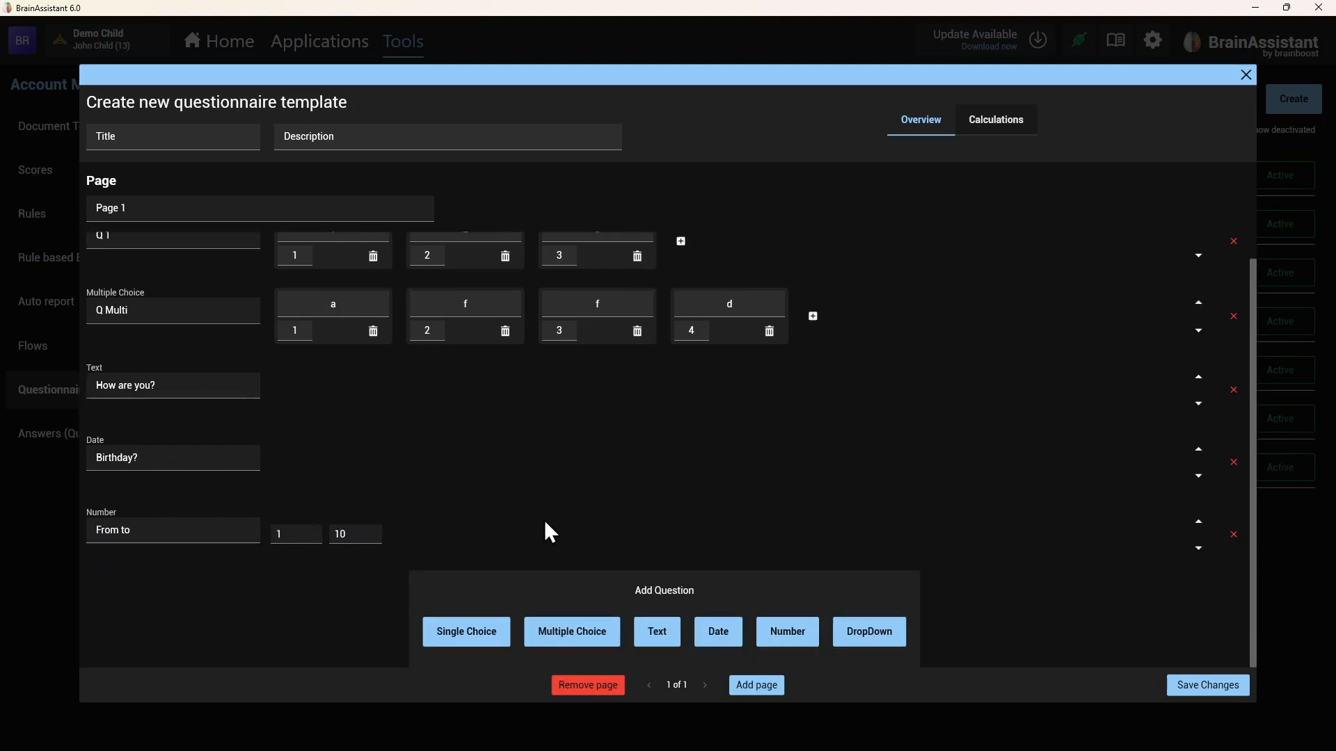
click(877, 643)
click(142, 541)
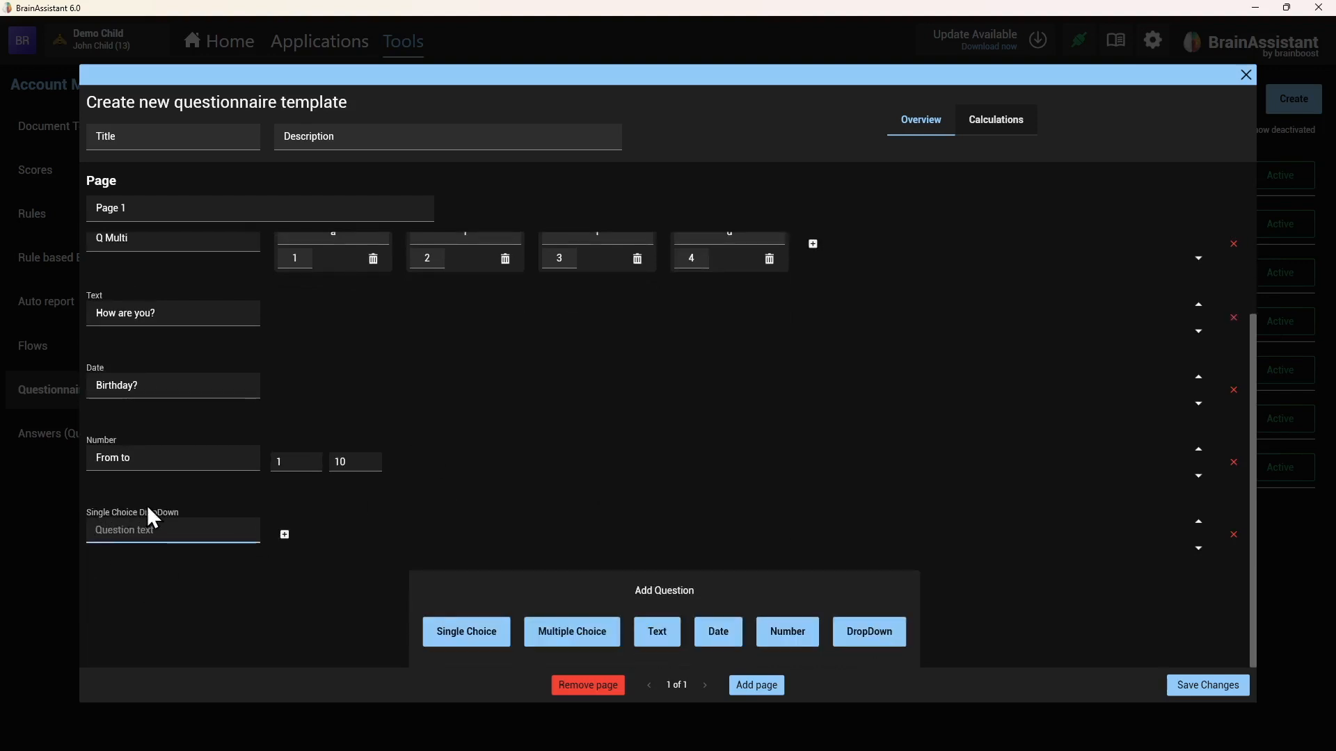
scroll(445, 452, up, 3)
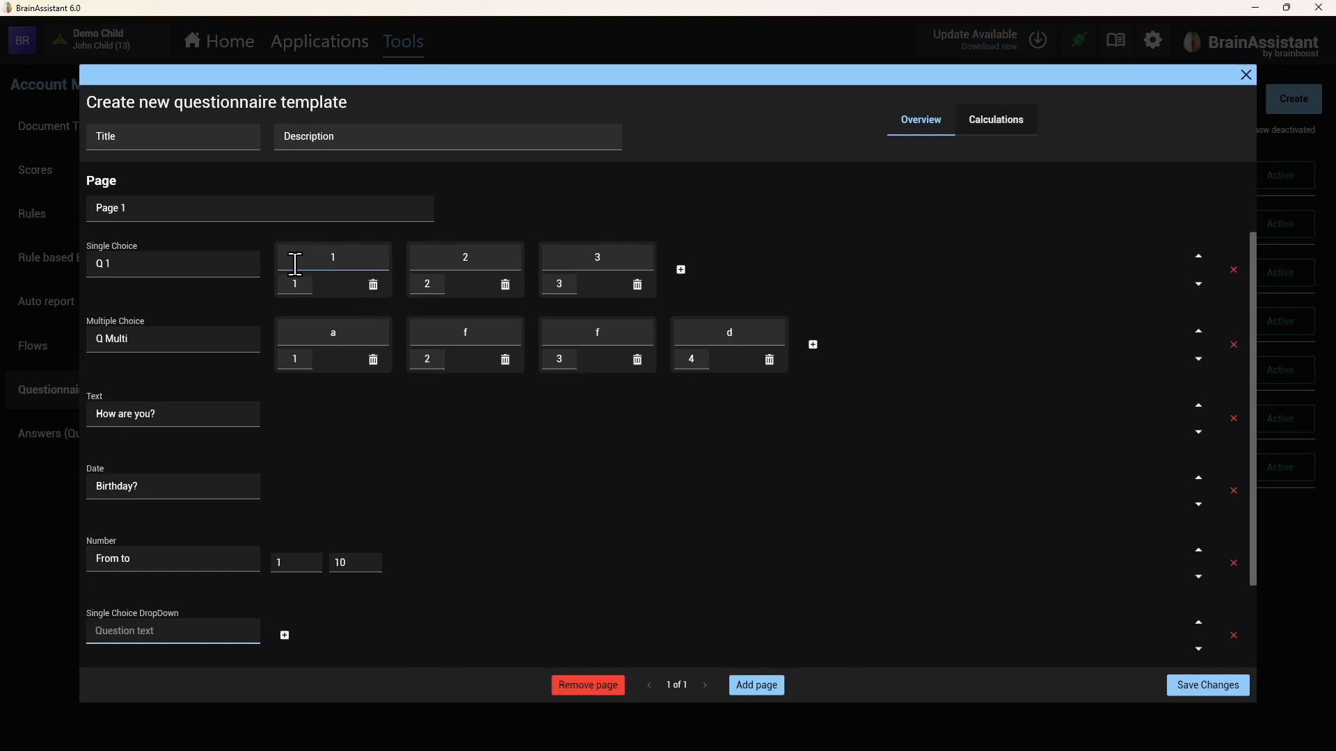
scroll(480, 525, down, 3)
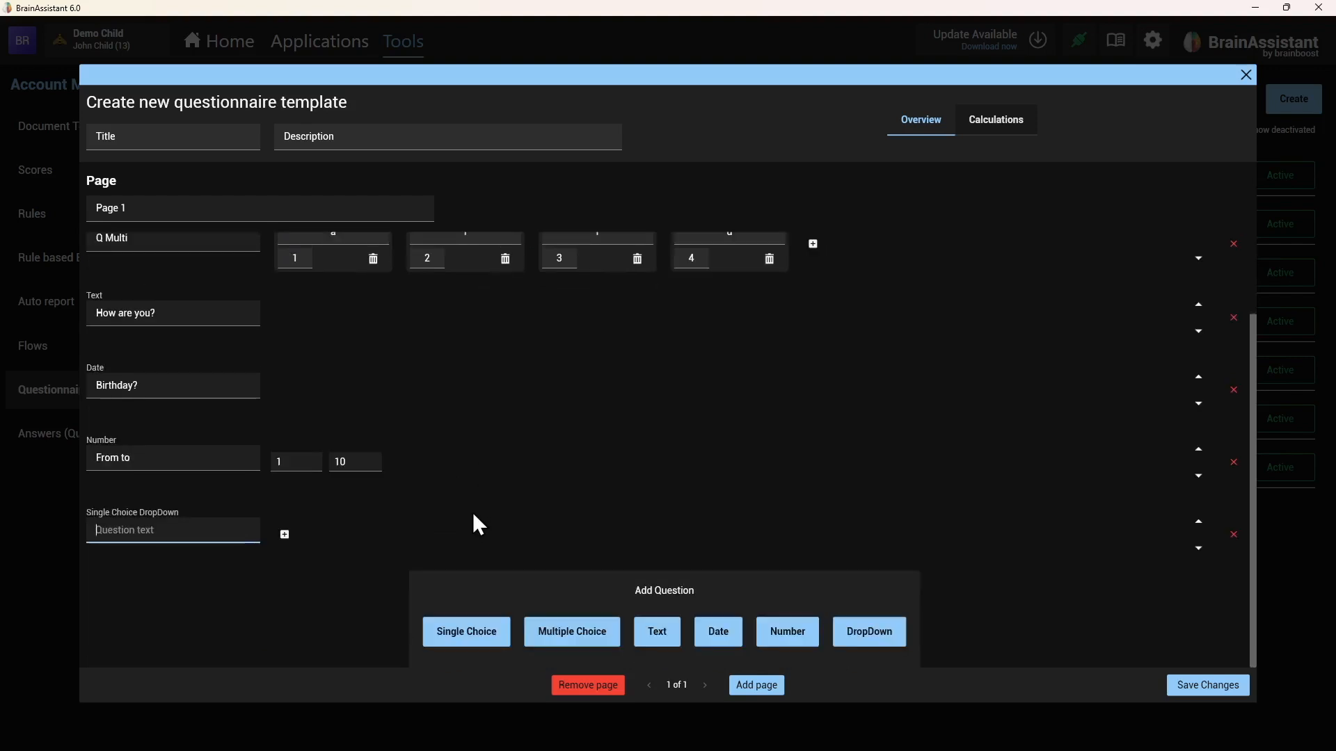
text(Single DropDown)
- Add four answer options labelled 1, 2, 3 and 4 to the Single DropDown question and save the template
click(284, 535)
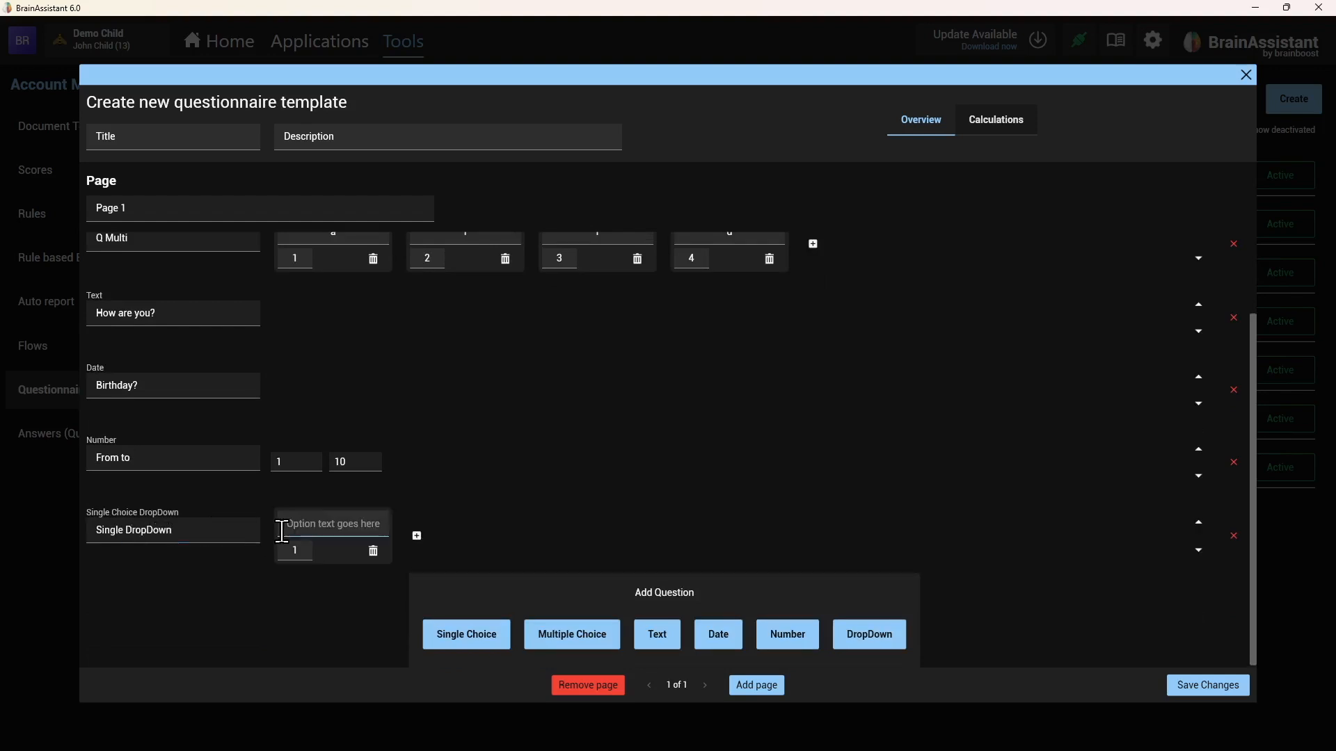
text(1)
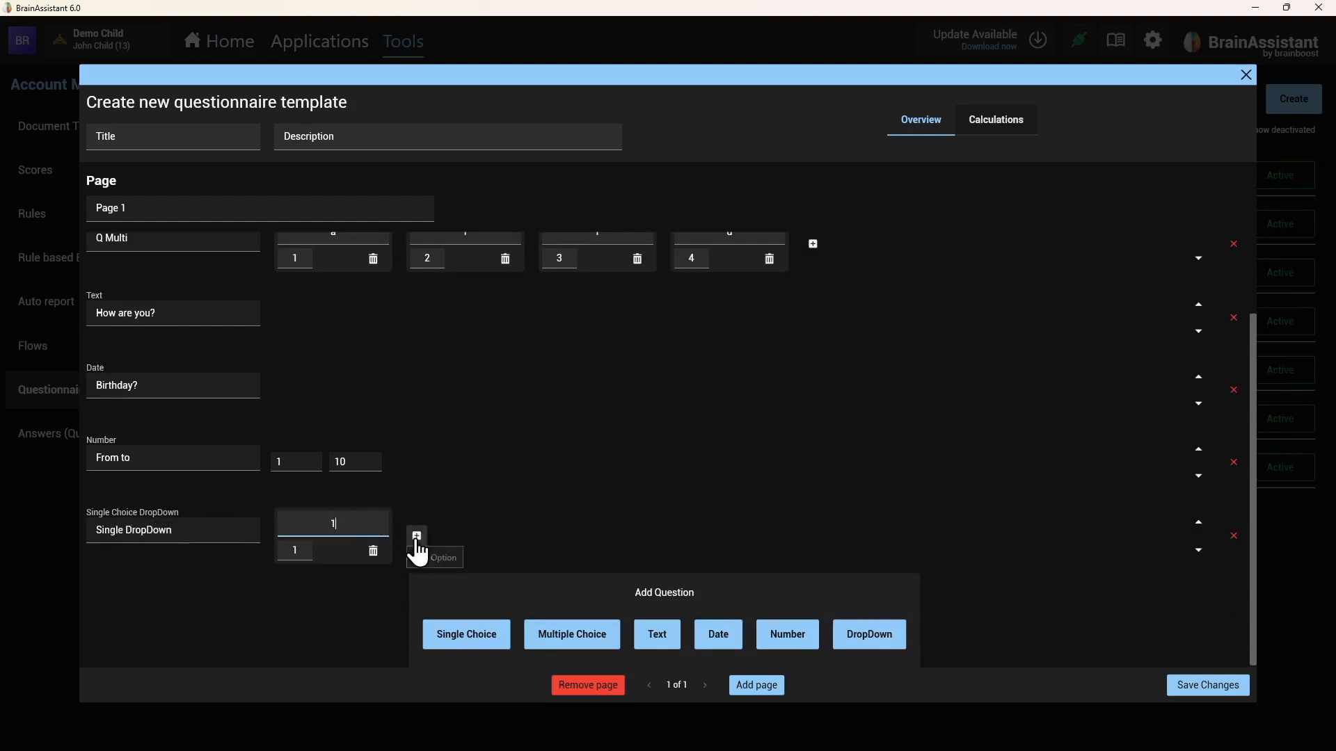
click(417, 535)
click(434, 523)
text(2)
click(550, 536)
click(573, 515)
text(3)
click(681, 537)
click(697, 515)
text(4)
click(695, 551)
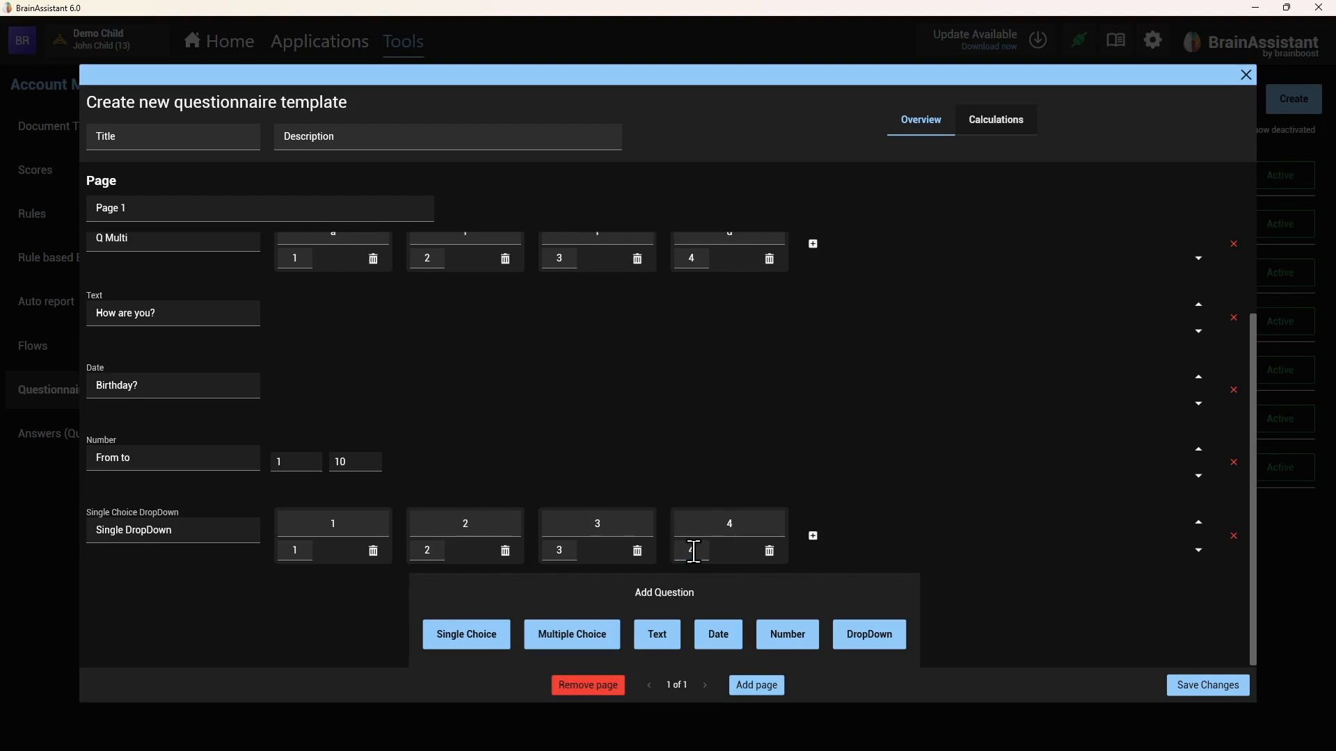
scroll(1029, 509, down, 1)
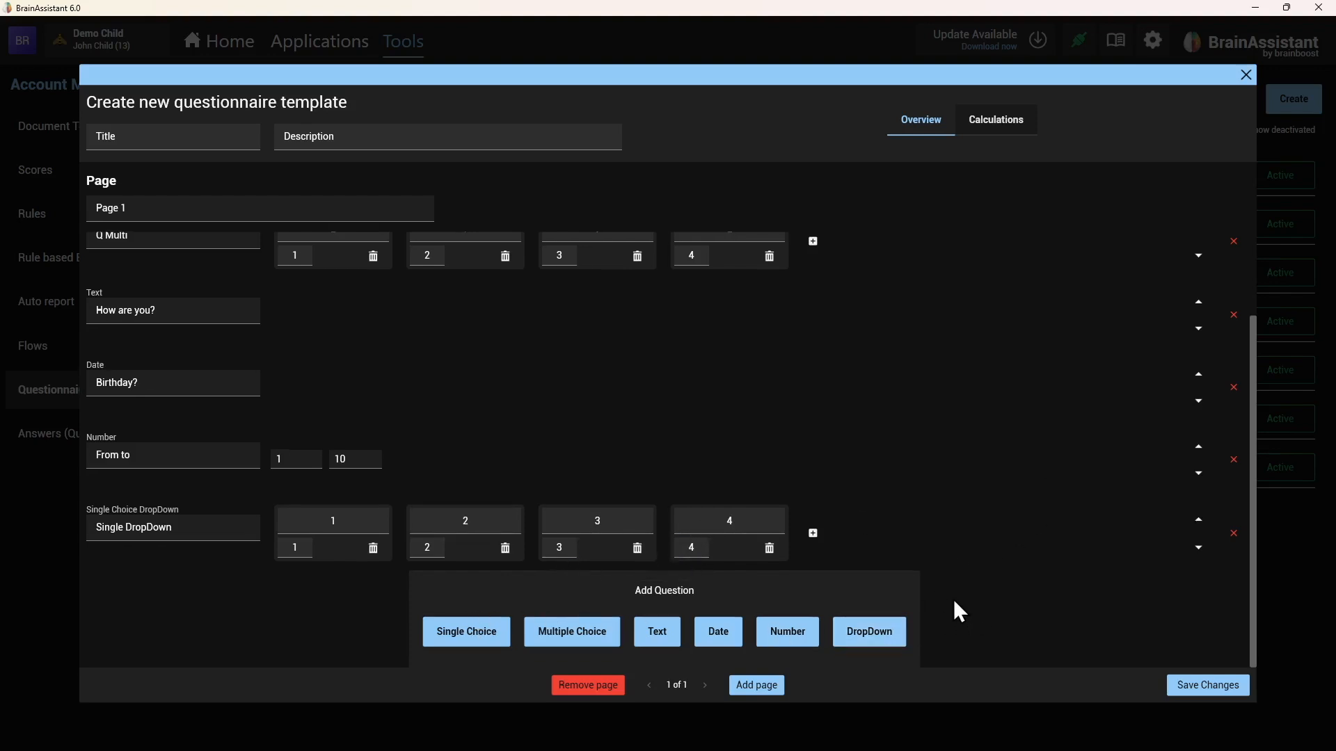
click(1217, 687)
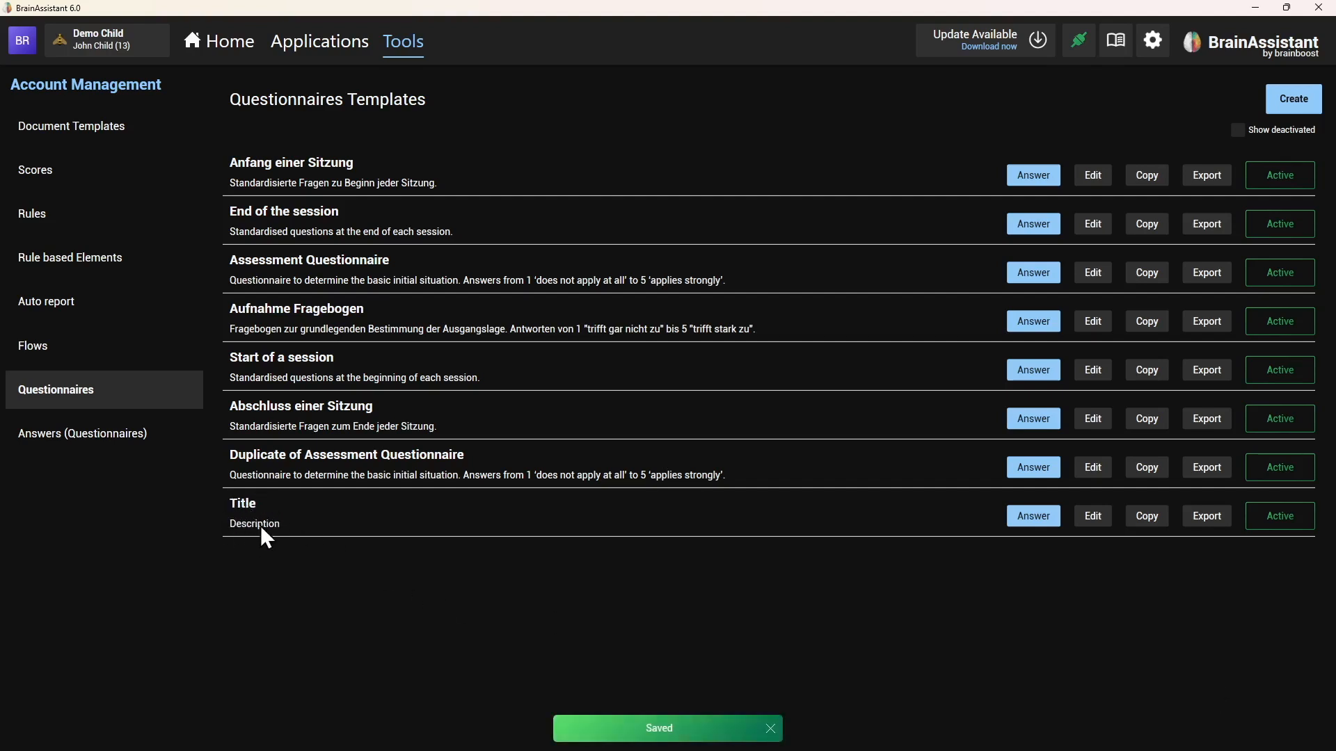
- Start a new note, add the questionnaire named "Title" to it, and open that questionnaire for answering
click(221, 41)
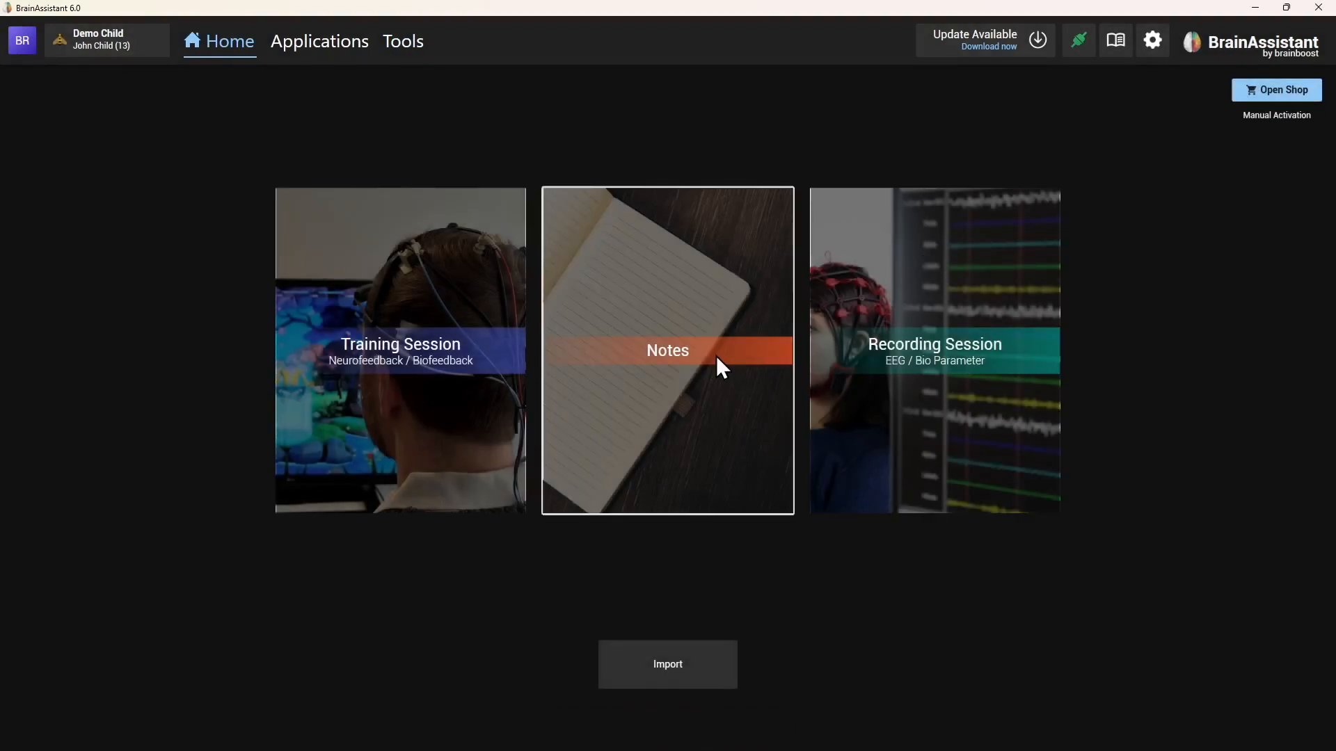
click(716, 356)
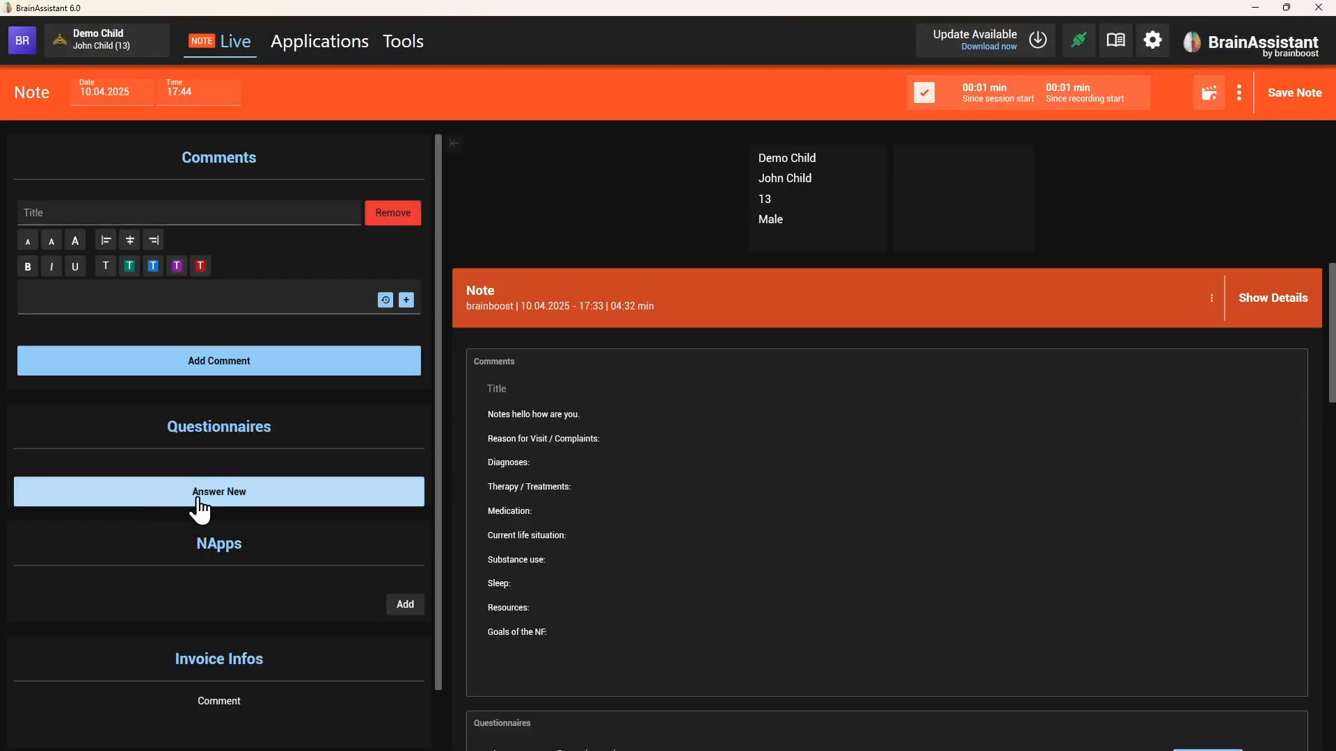
click(221, 493)
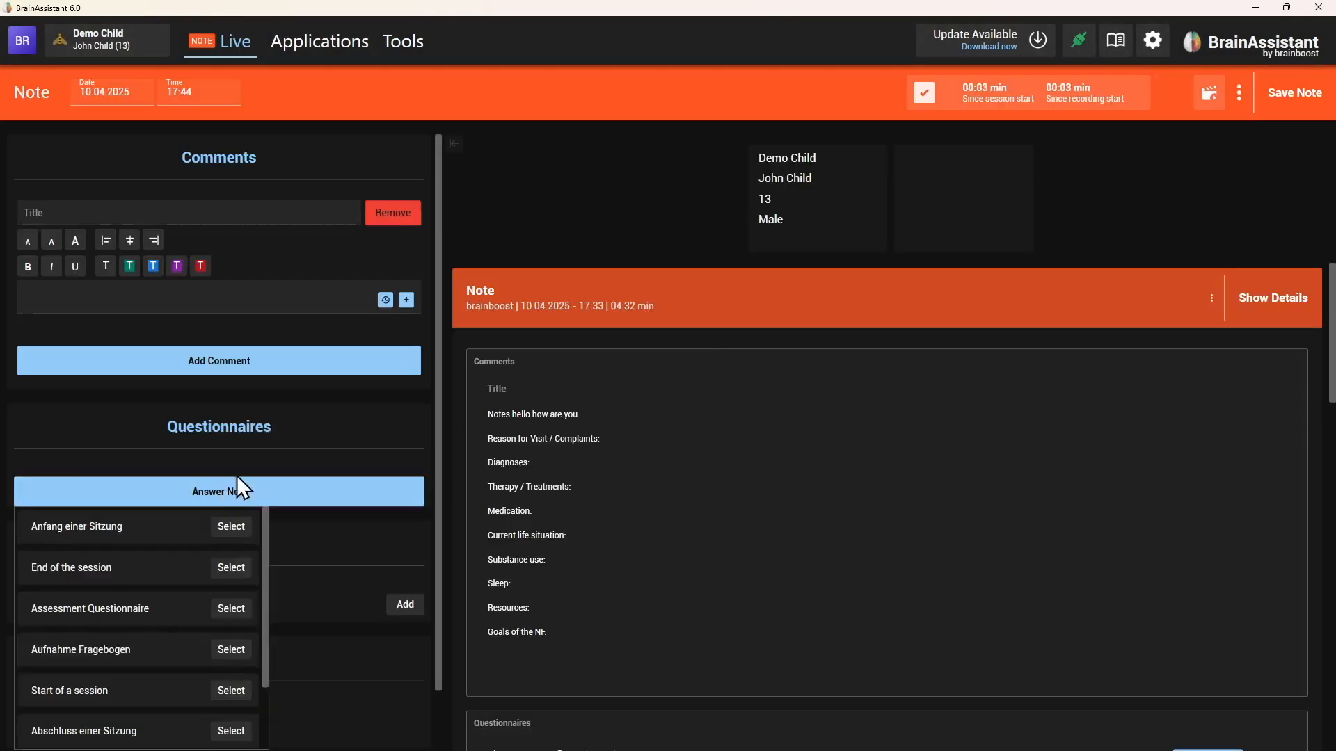
scroll(105, 623, down, 2)
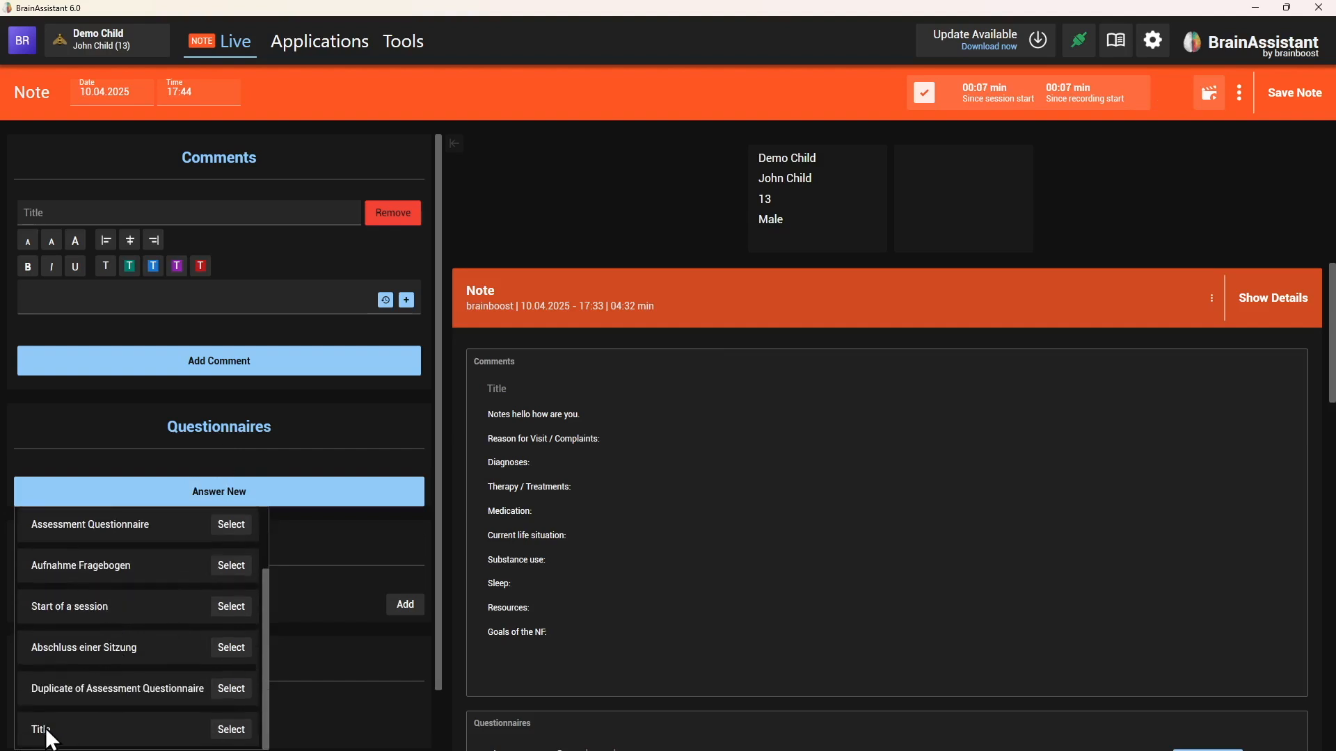
click(240, 730)
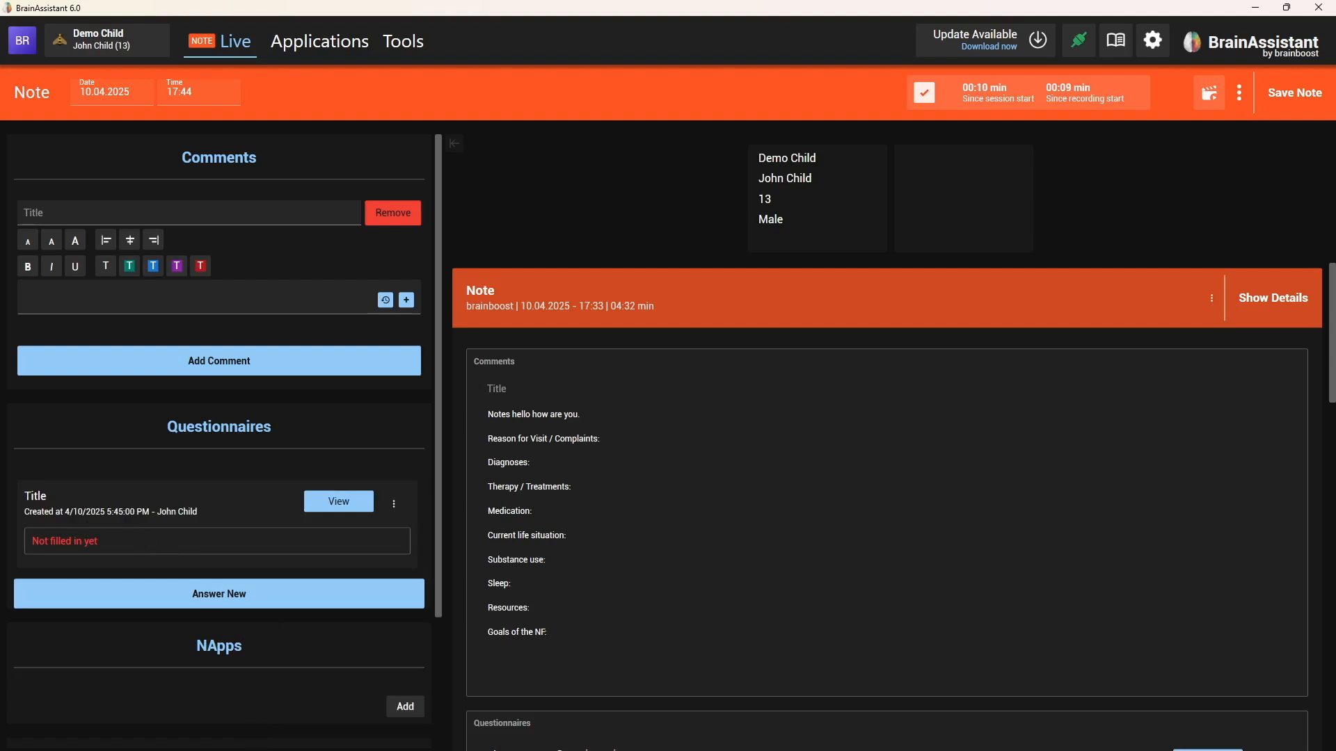
click(352, 515)
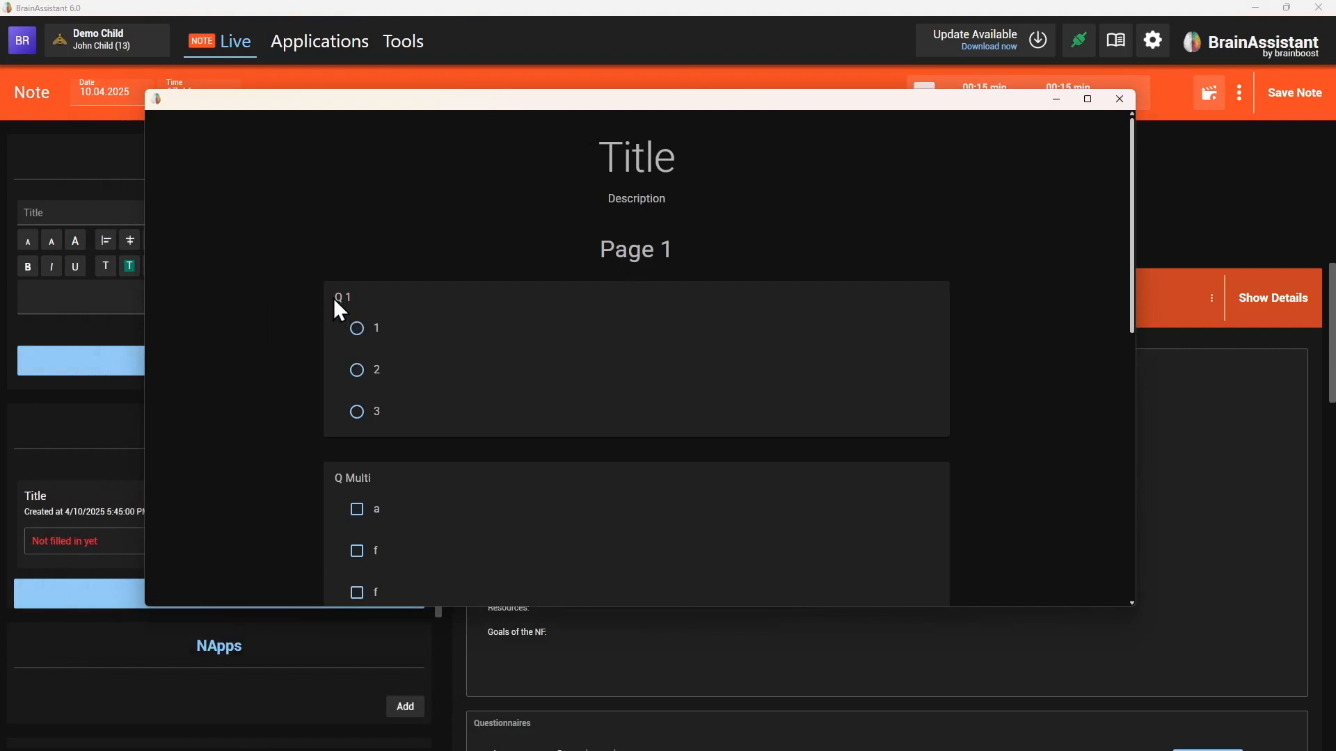
- Try the options of the Q 1 single-choice question and leave option 1 selected
click(356, 370)
click(357, 329)
click(357, 370)
click(357, 330)
- Answer the Q Multi question by leaving only option a and the second f option selected
scroll(251, 402, down, 4)
scroll(316, 274, up, 1)
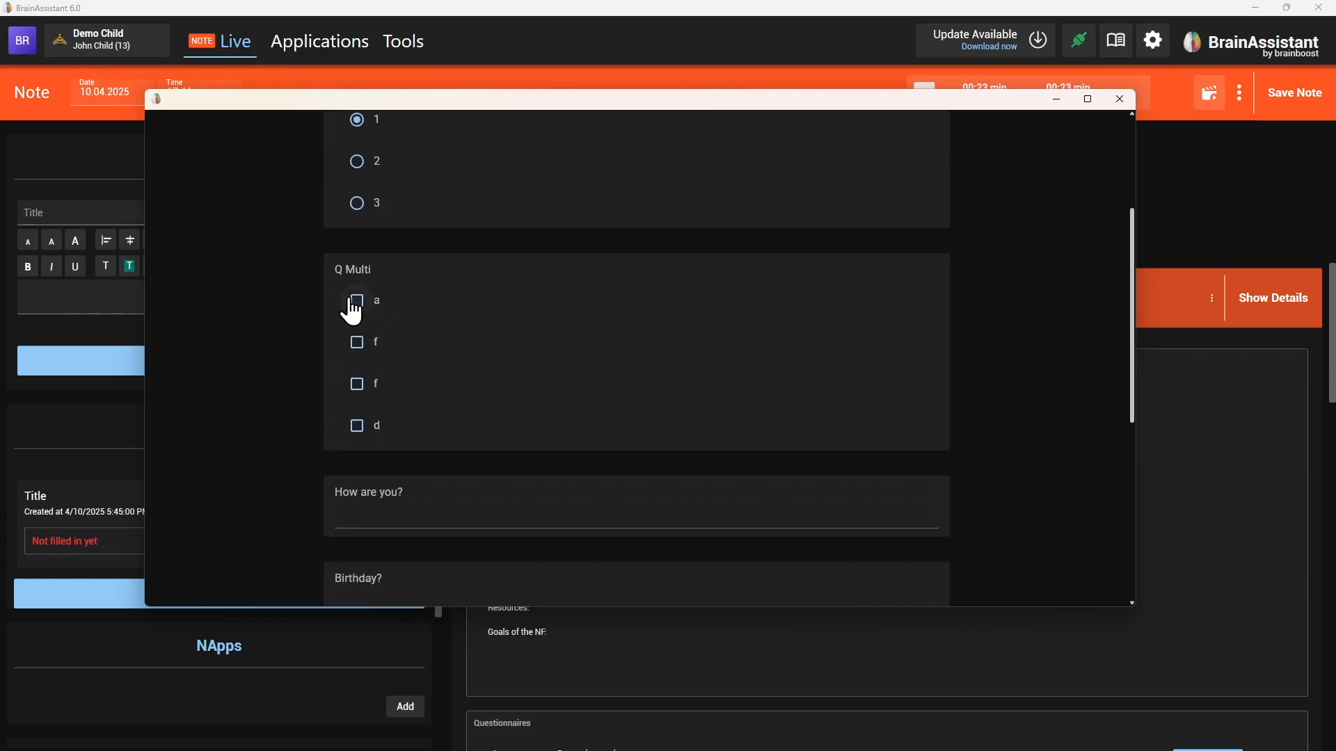
click(357, 304)
click(357, 344)
click(357, 384)
click(356, 343)
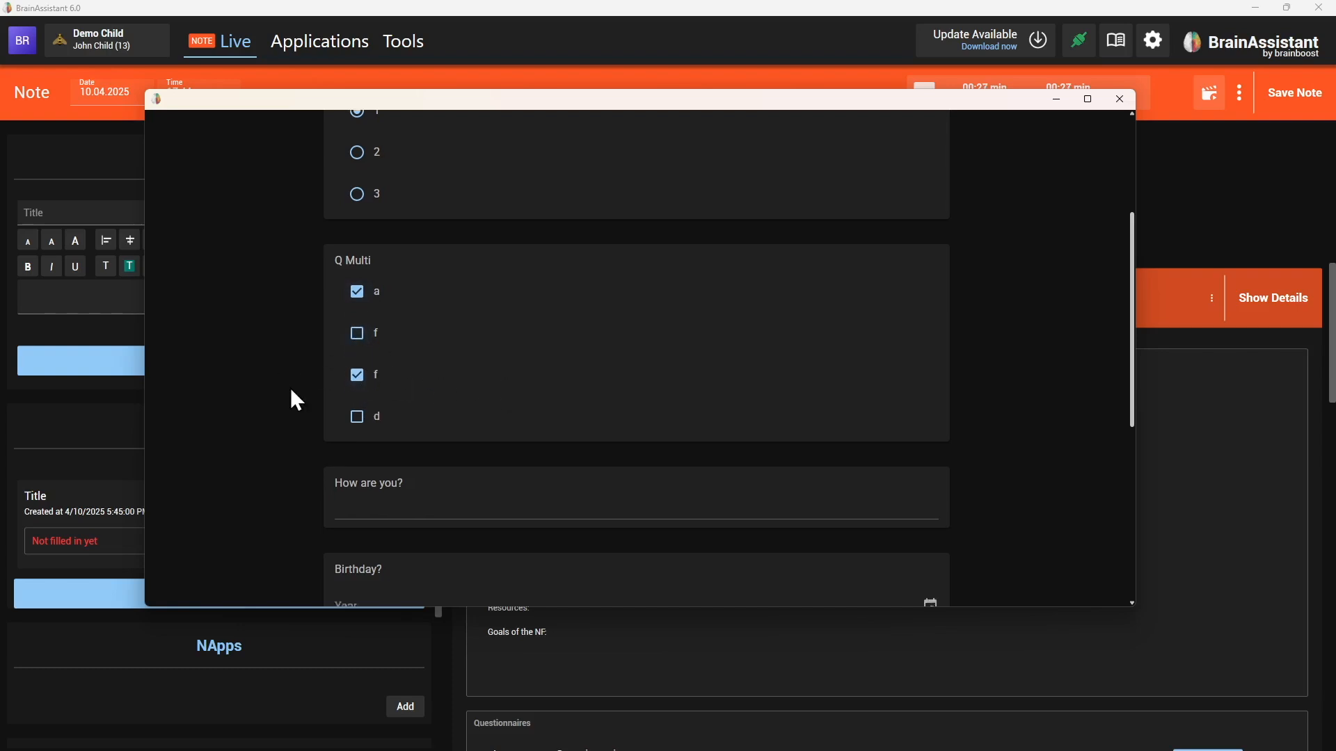
- Answer "How are you?" with "Hello I am fine." and choose a date of birth for the "Birthday?" question
scroll(295, 400, down, 2)
click(492, 380)
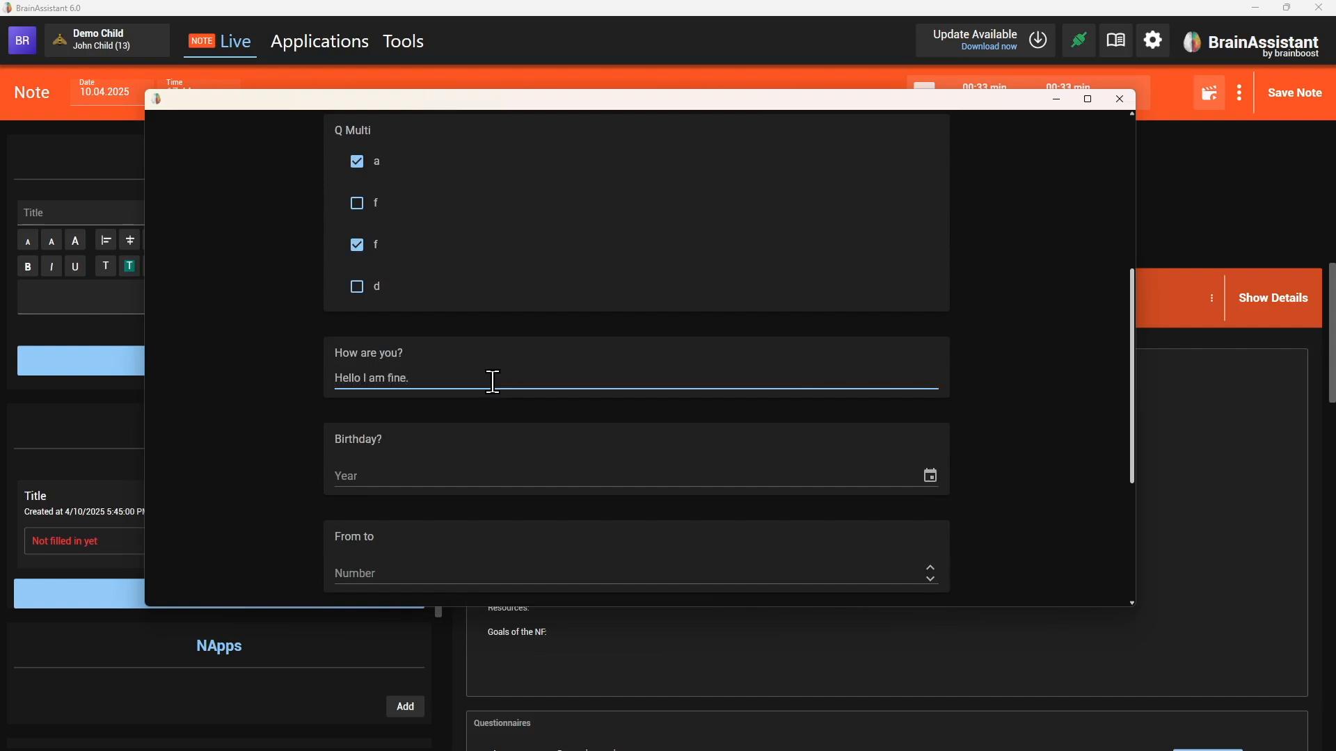
scroll(410, 424, down, 1)
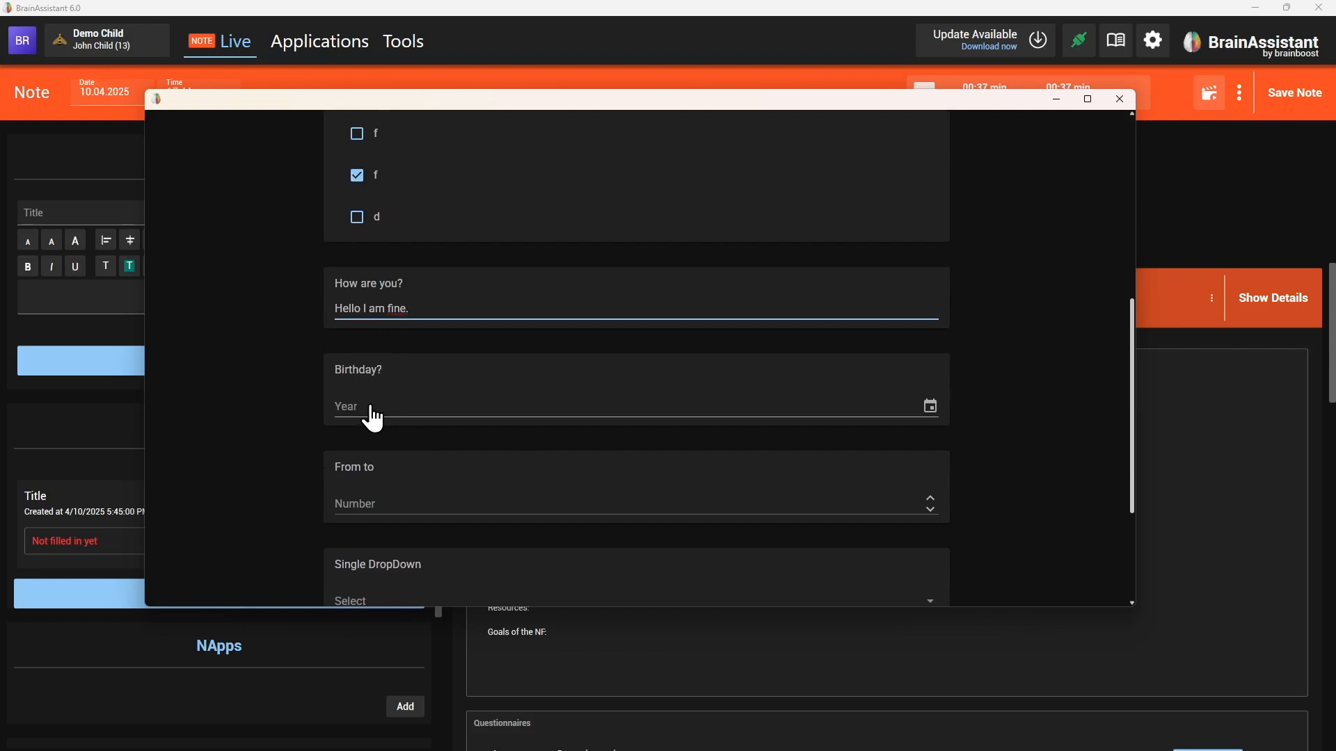
click(373, 416)
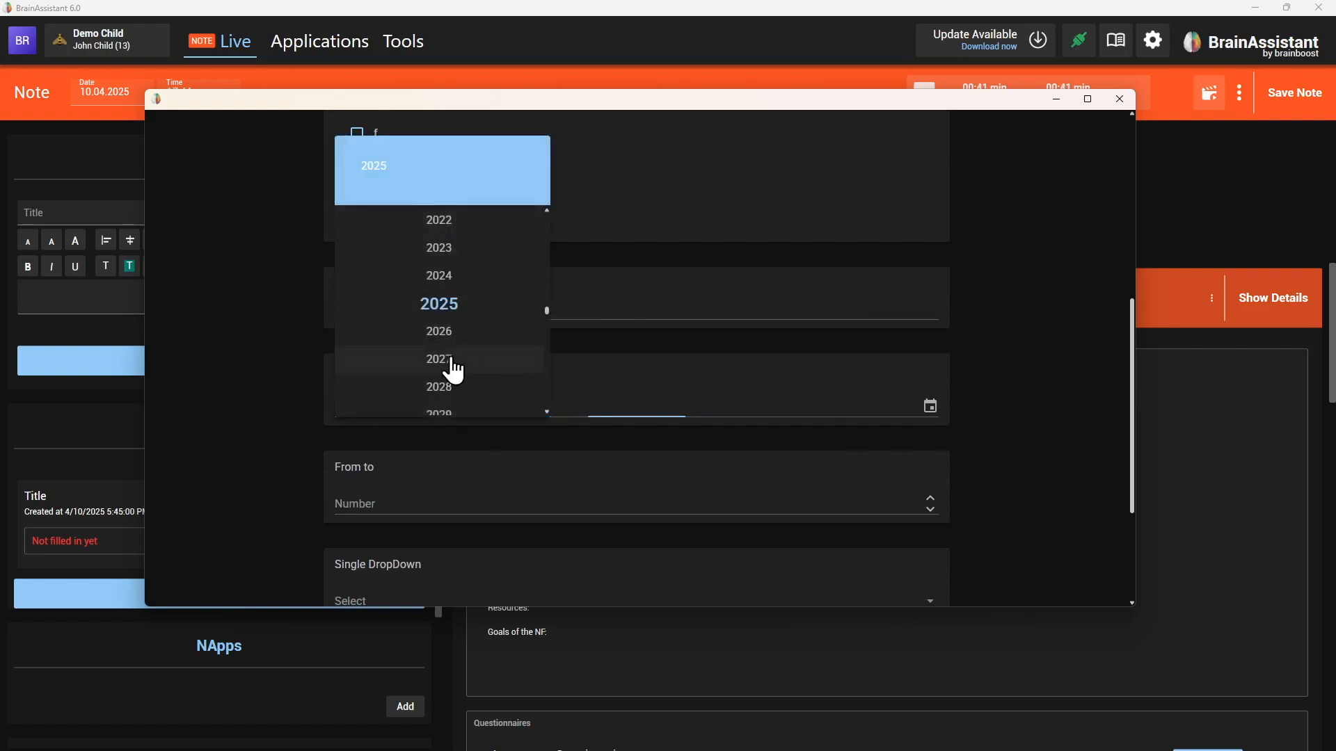
click(451, 367)
click(448, 279)
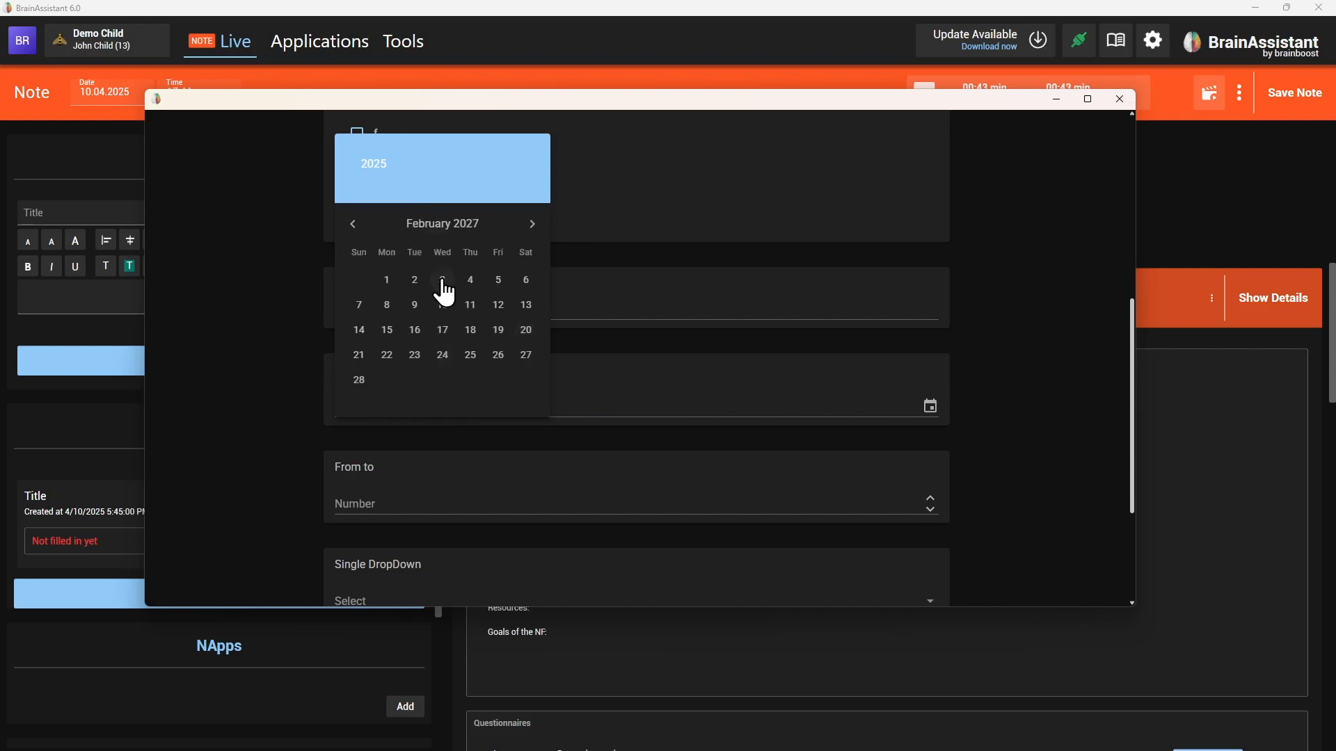
click(442, 282)
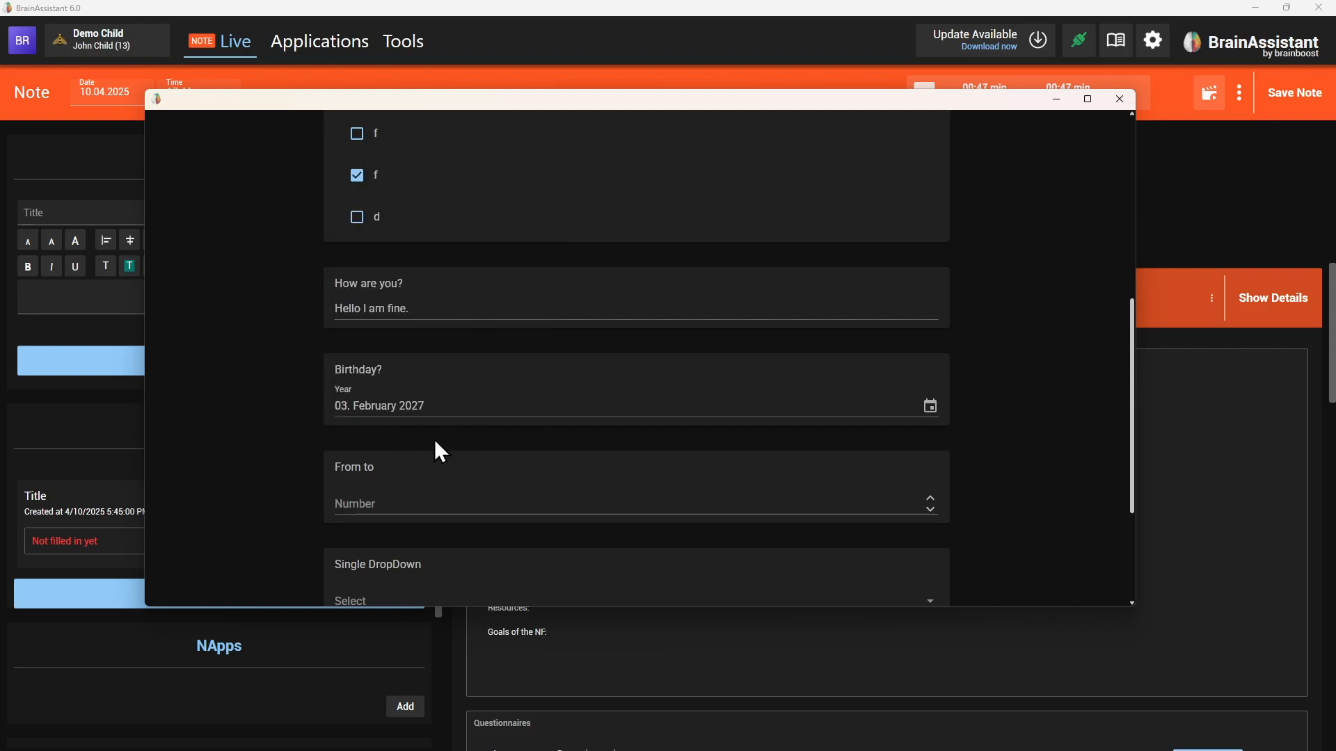
- Answer the "From to" number question with 10
scroll(487, 438, down, 2)
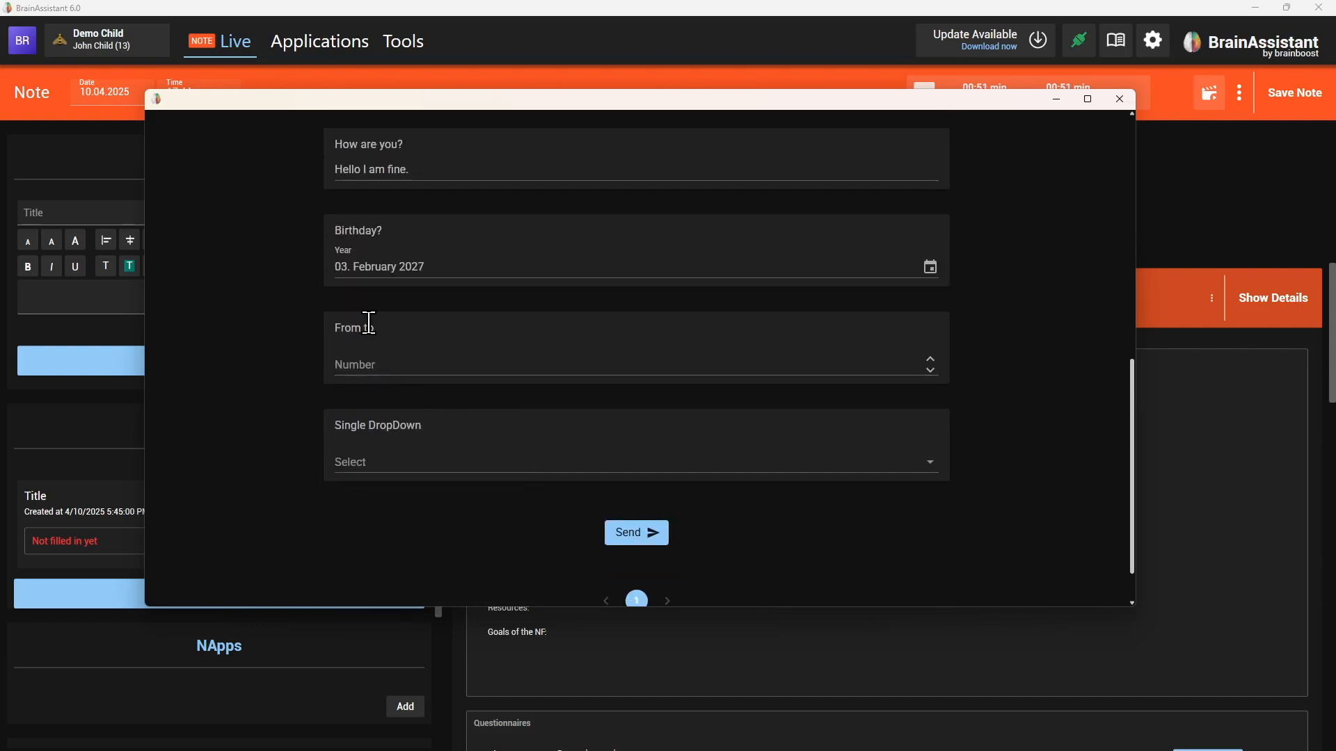
click(934, 375)
click(932, 360)
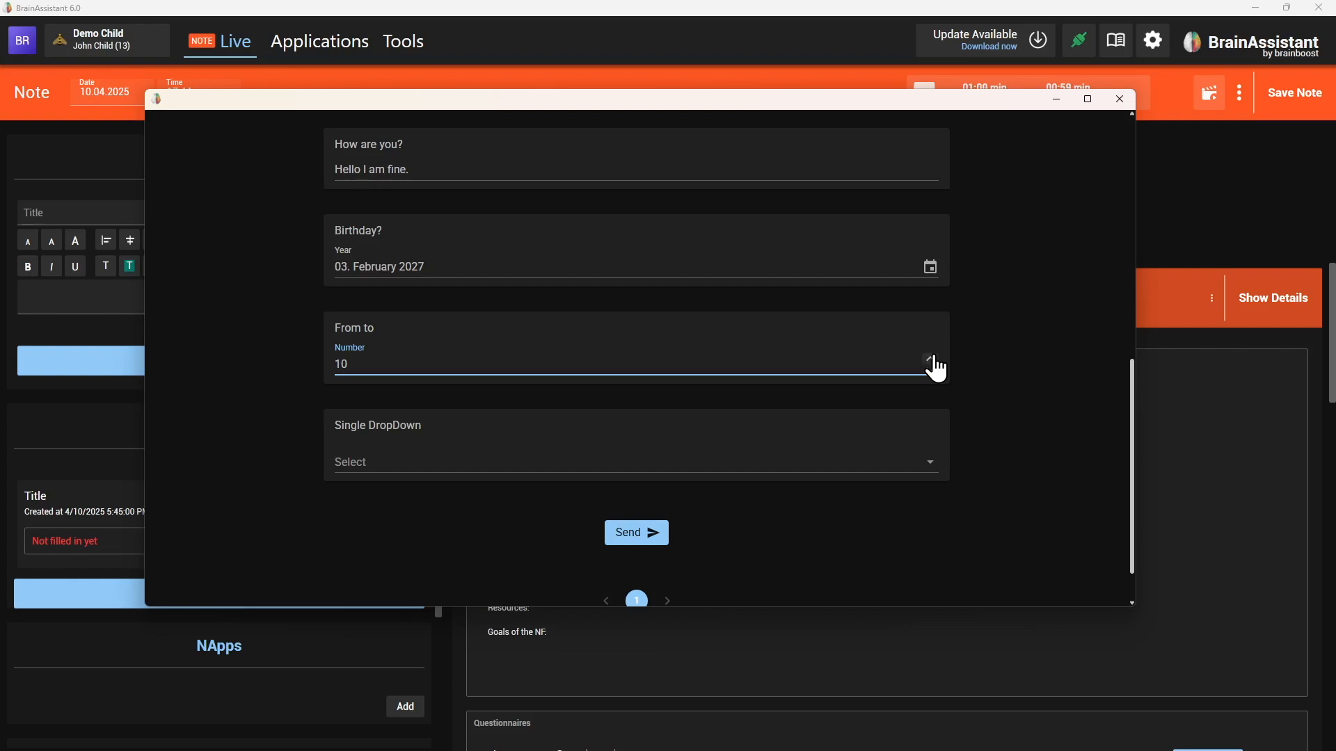
drag(403, 369, 295, 382)
click(308, 375)
drag(344, 361, 302, 364)
text(10)
click(292, 357)
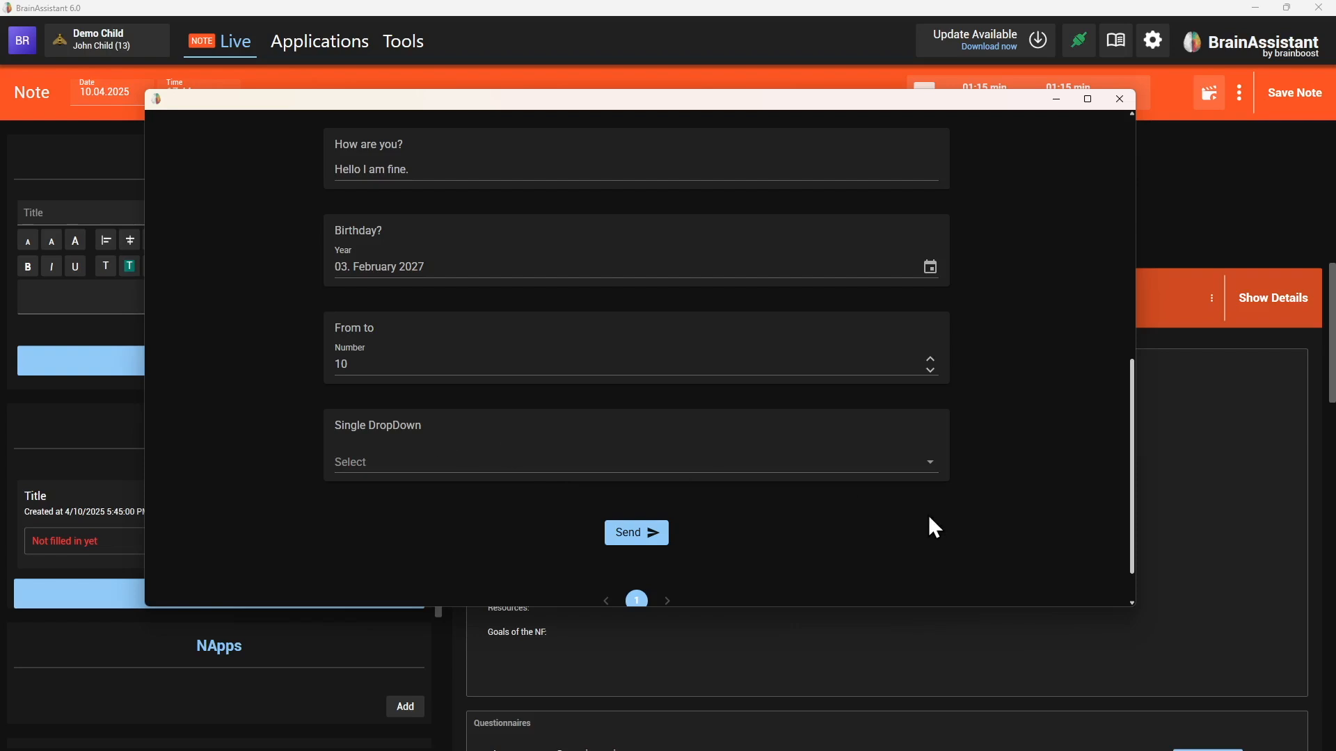
- Choose option 3 for the Single DropDown question and return to the start of the questionnaire
click(929, 462)
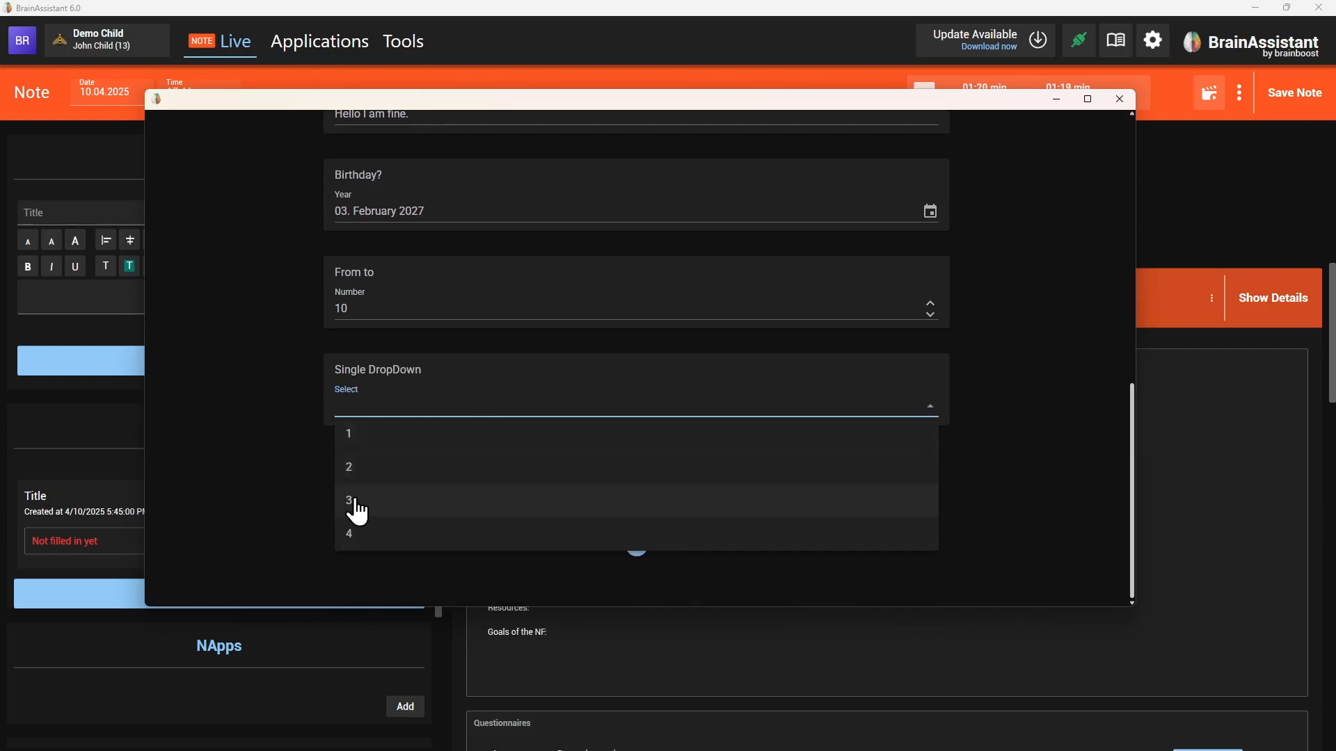
click(357, 511)
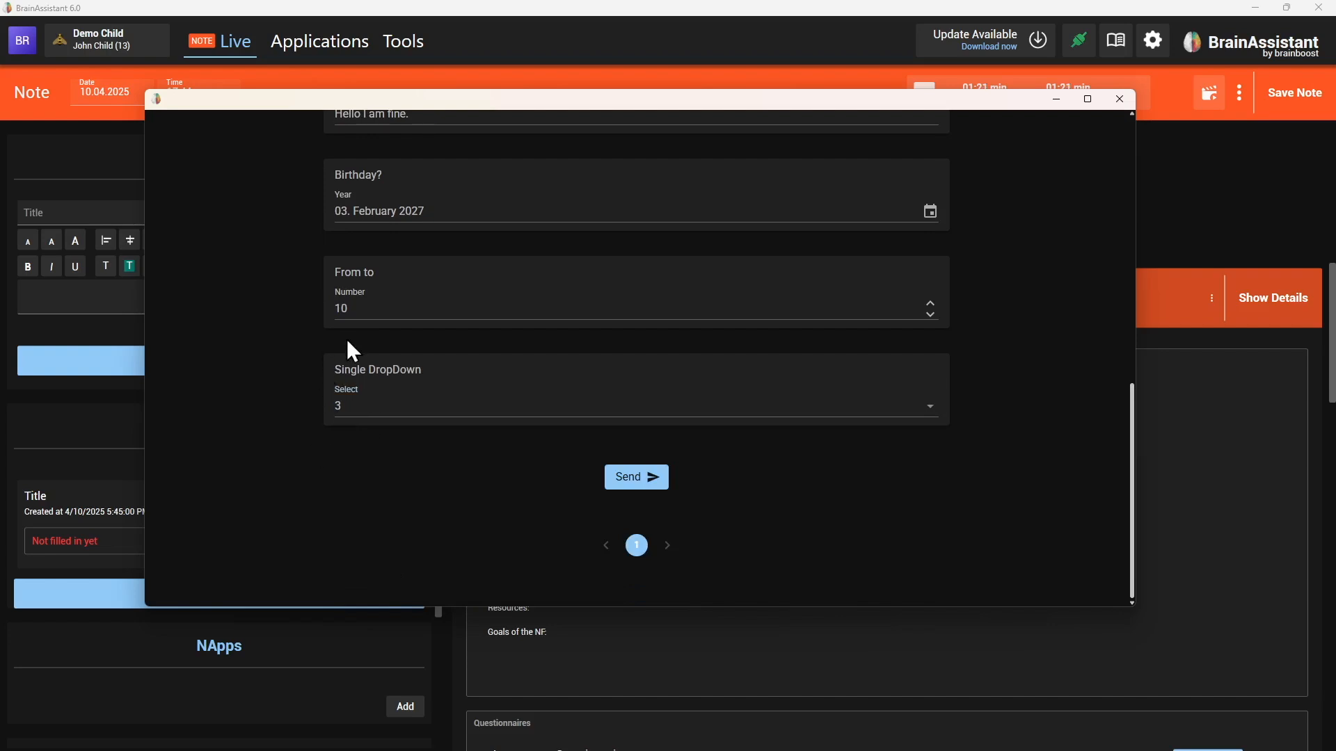
scroll(954, 522, up, 10)
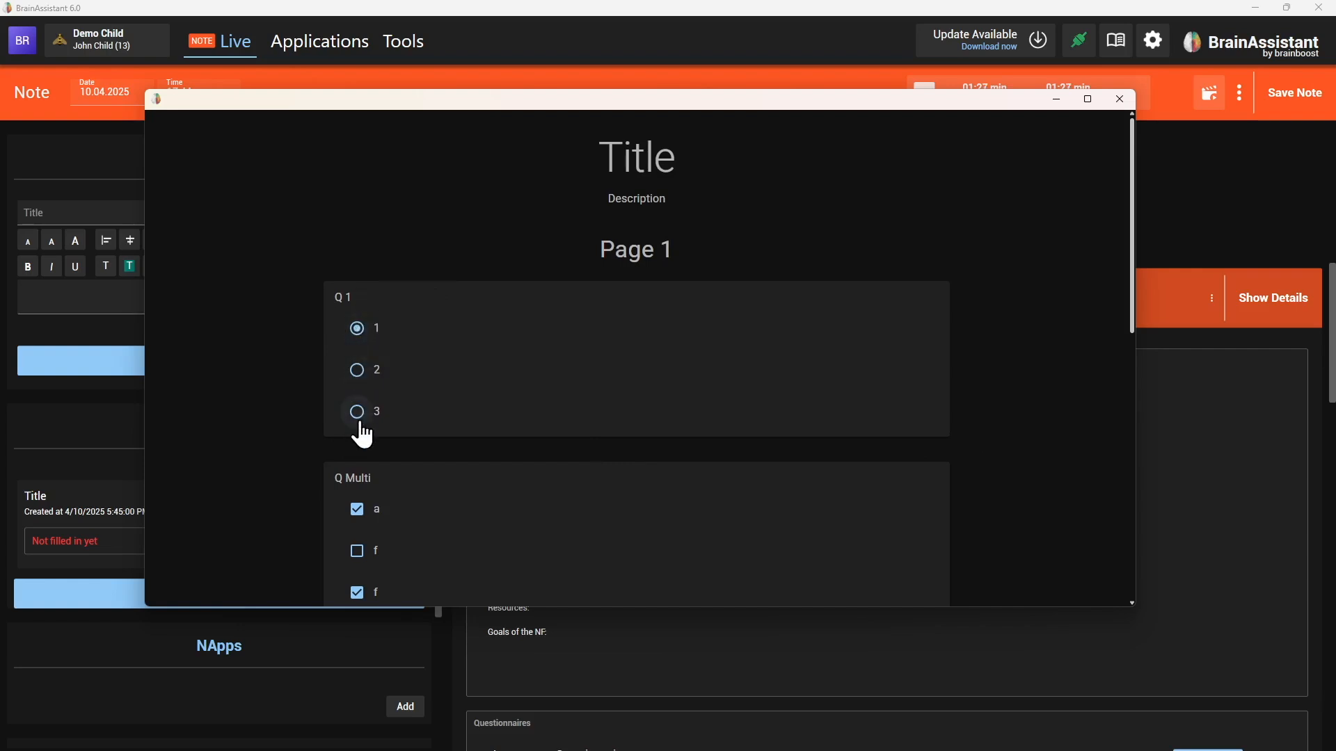
- Change the Q 1 answer to option 2 and the Single DropDown answer to 1
click(357, 371)
click(357, 414)
click(357, 370)
scroll(339, 465, down, 5)
scroll(339, 464, down, 2)
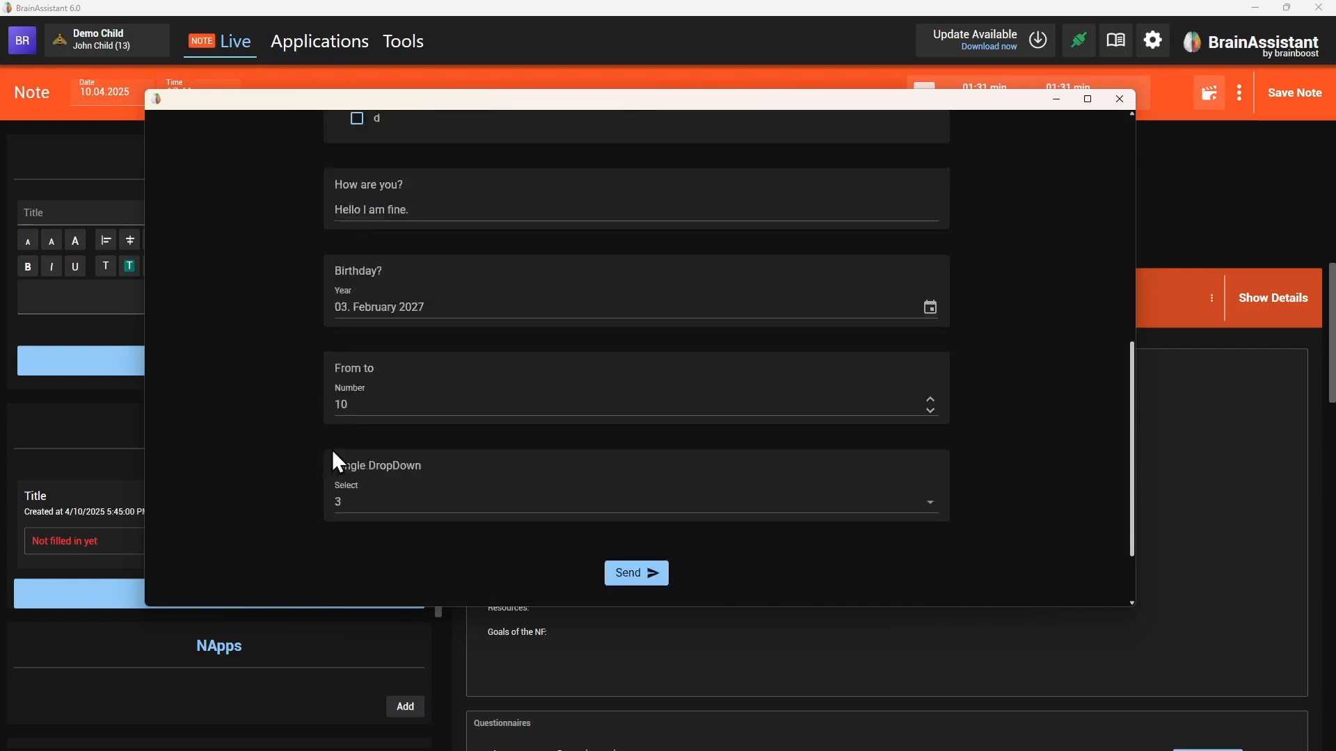
click(403, 409)
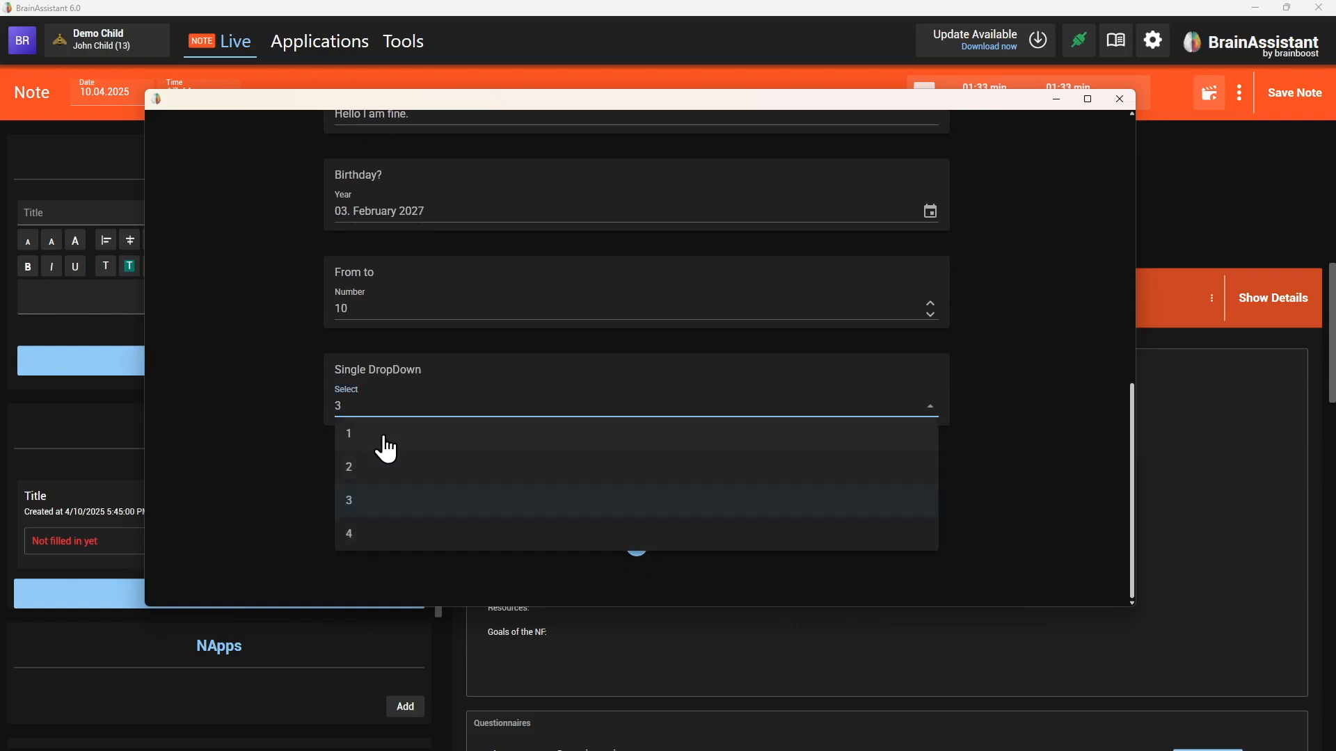
click(386, 439)
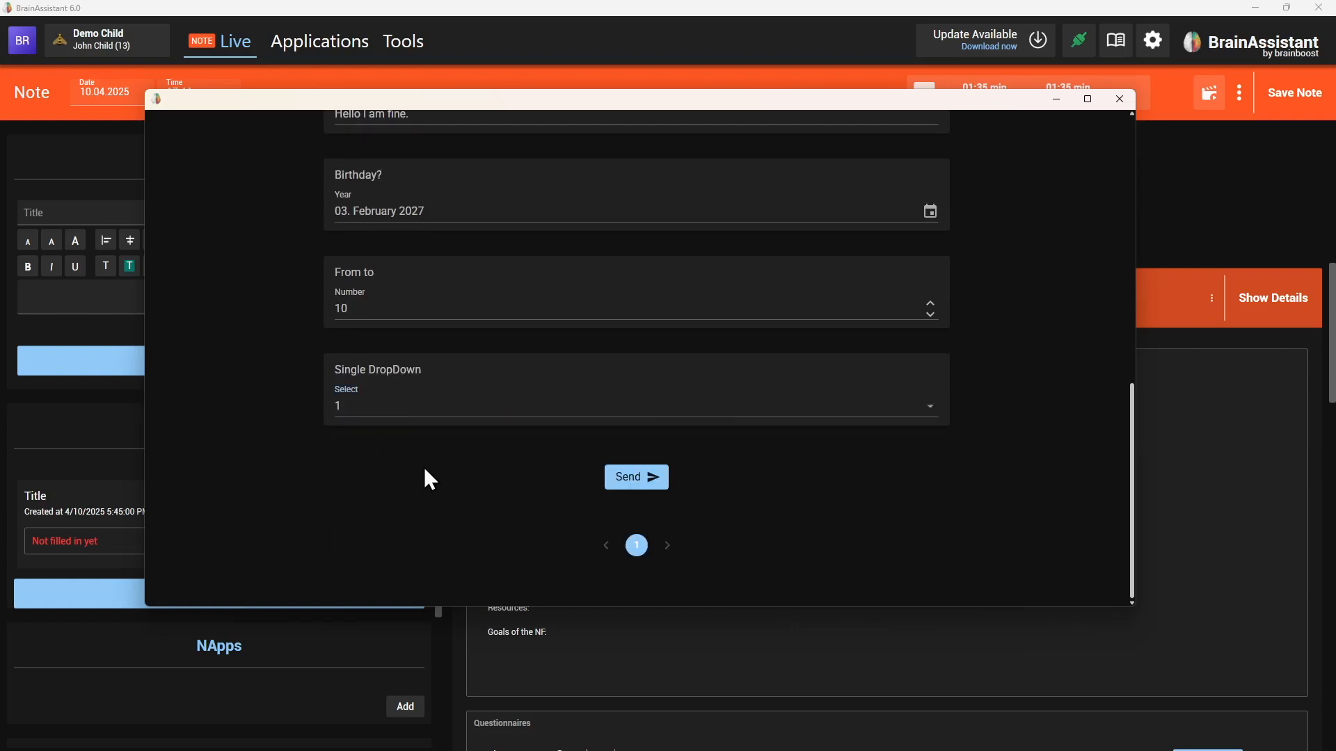
- Send the completed questionnaire and save the note
click(652, 476)
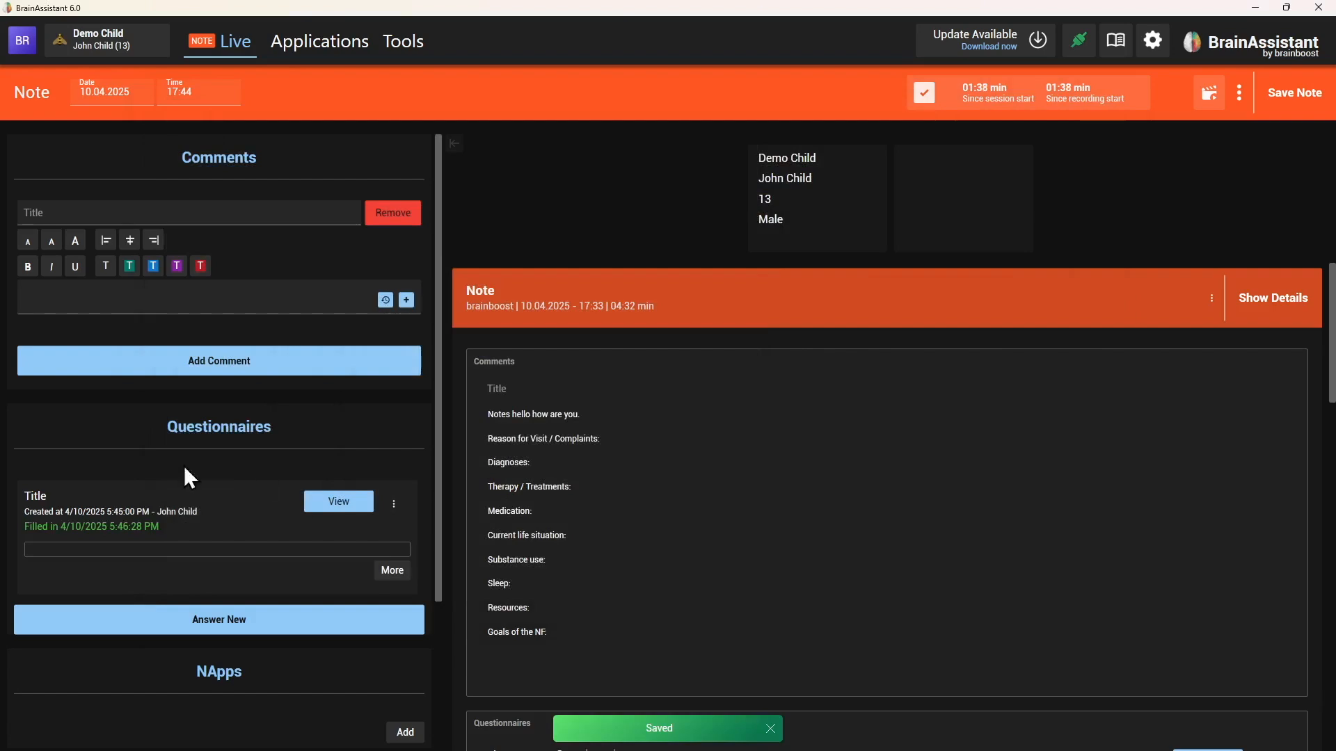
click(1295, 93)
- Open the Duplicate of Assessment Questionnaire template for editing and show its calculations
click(402, 49)
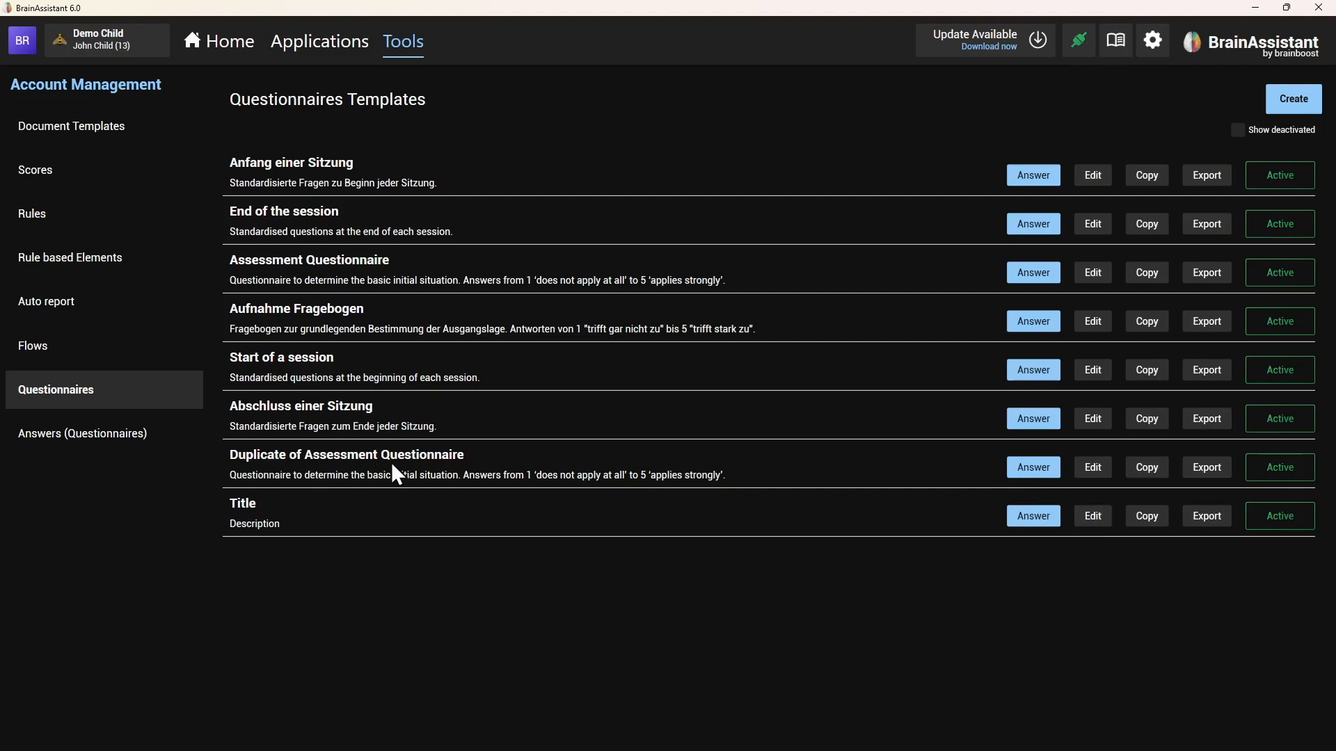
click(1091, 469)
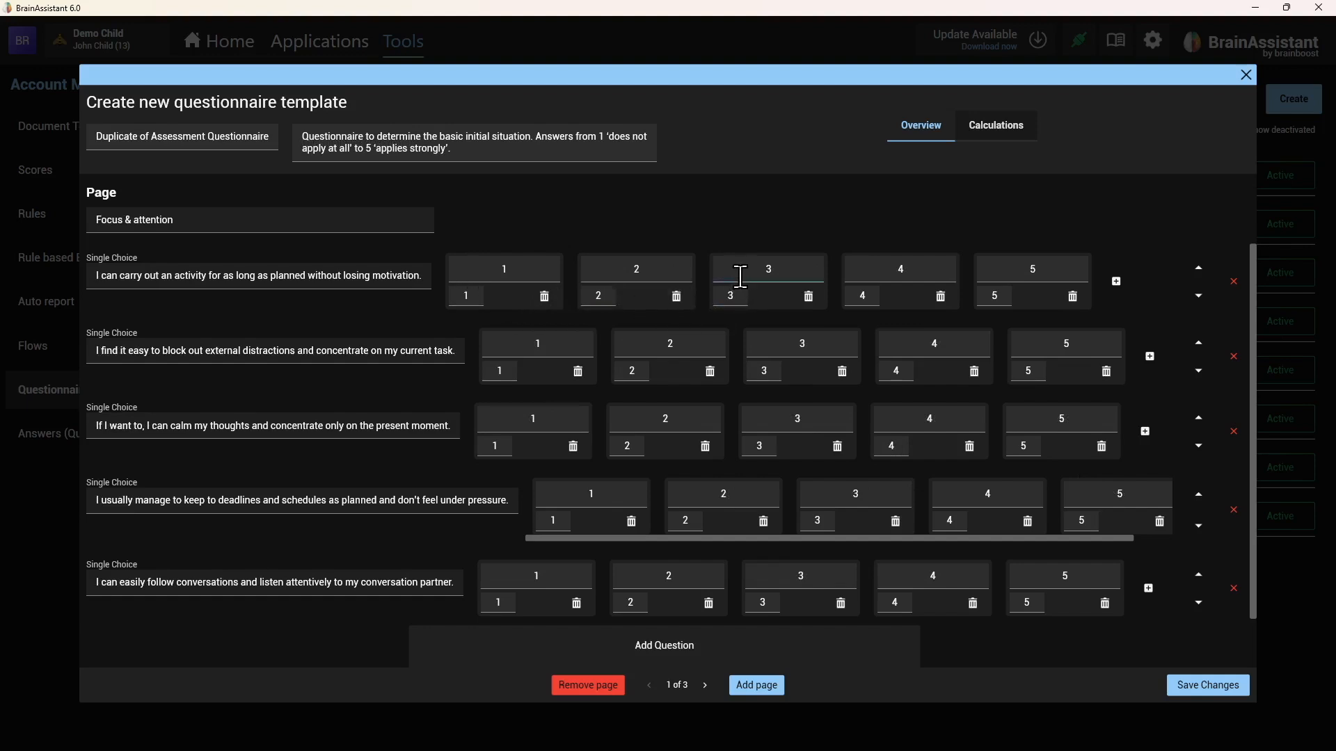
click(1018, 144)
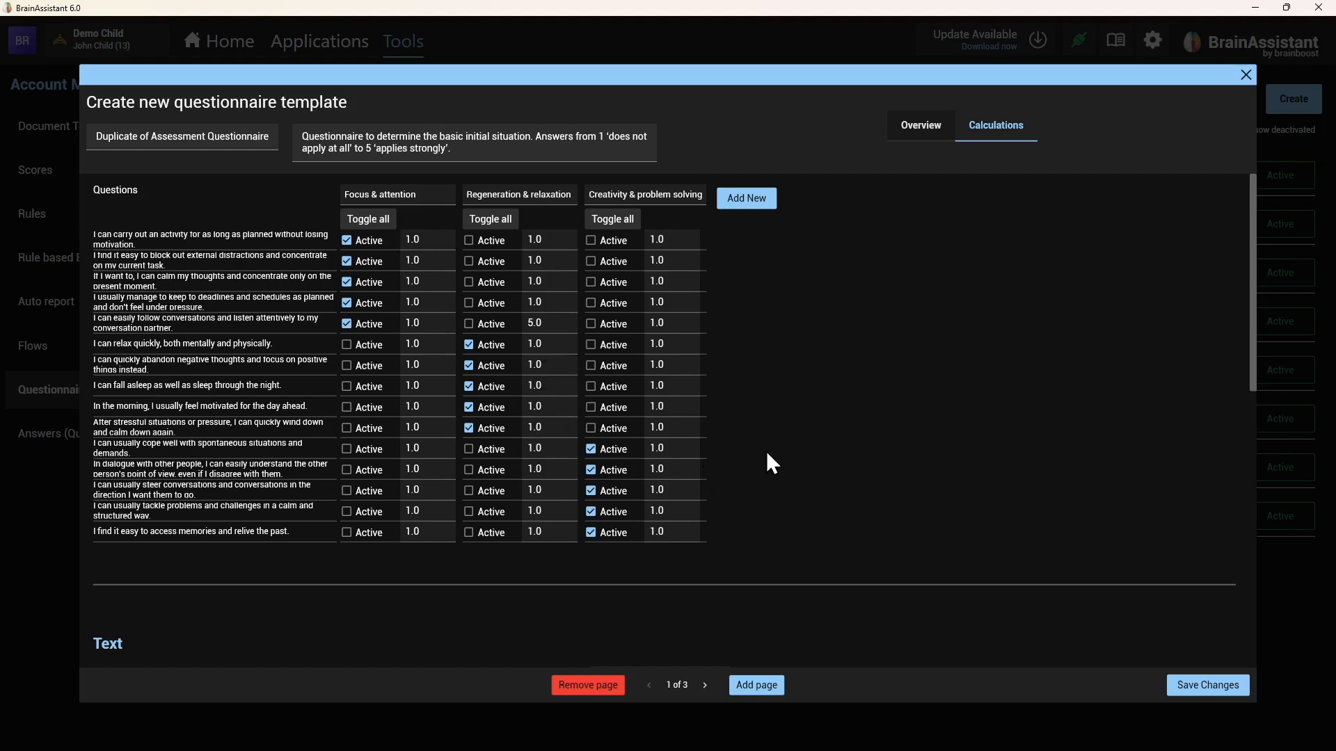
- Examine how the calculation categories and question weights relate to the text rules, including the category choices of the first Focus & attention rule
scroll(762, 386, down, 4)
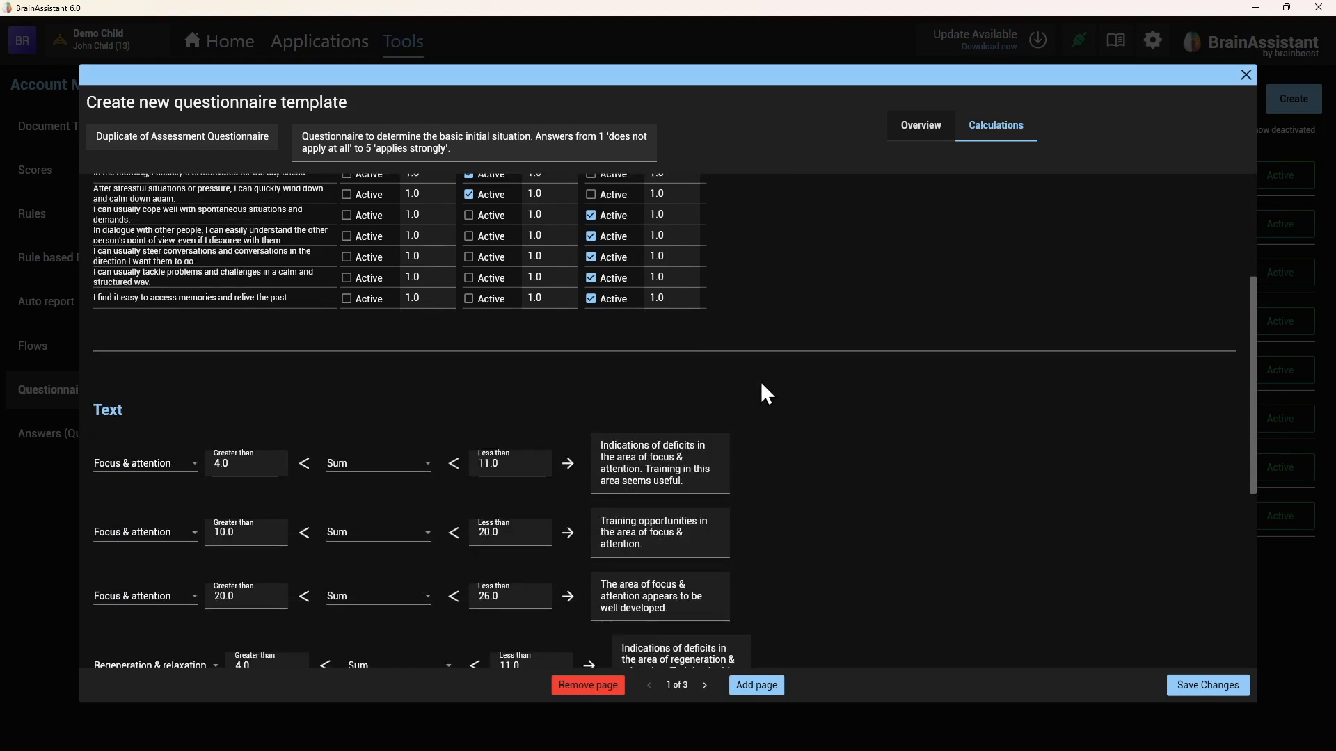
scroll(762, 392, down, 1)
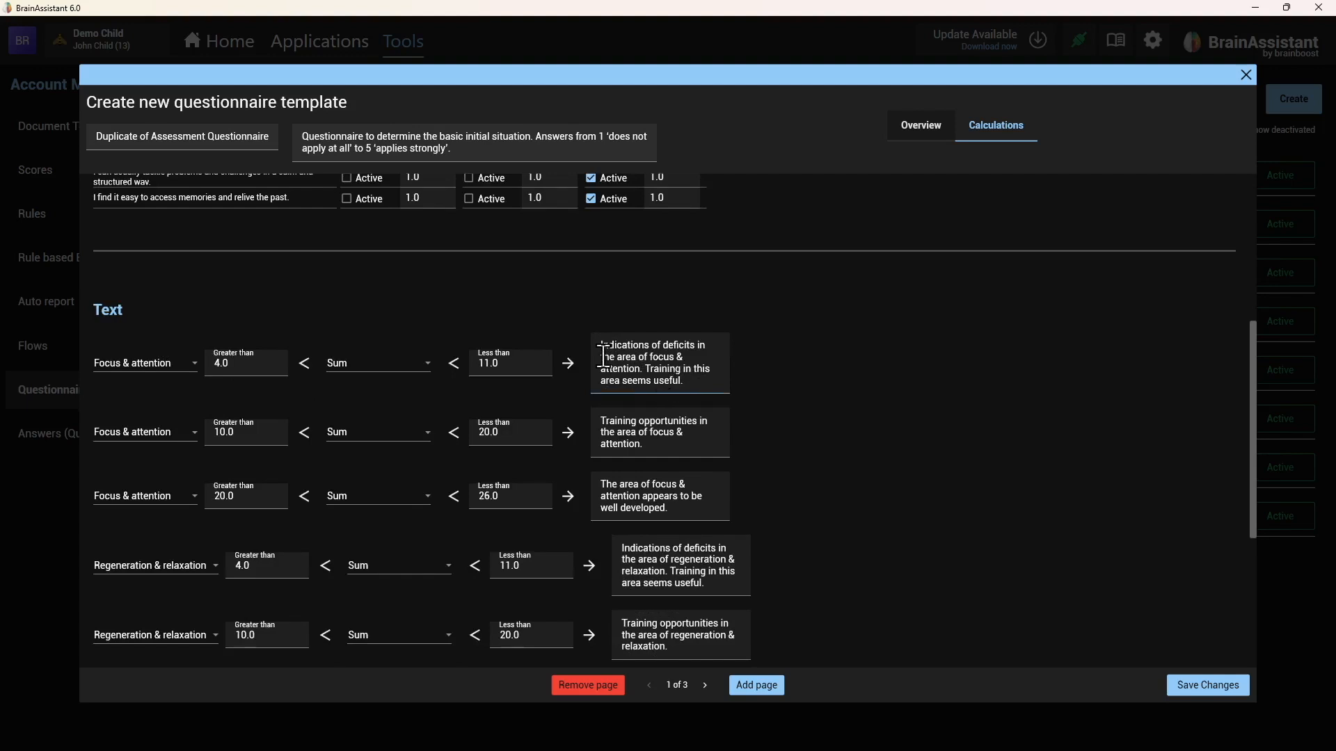
click(123, 362)
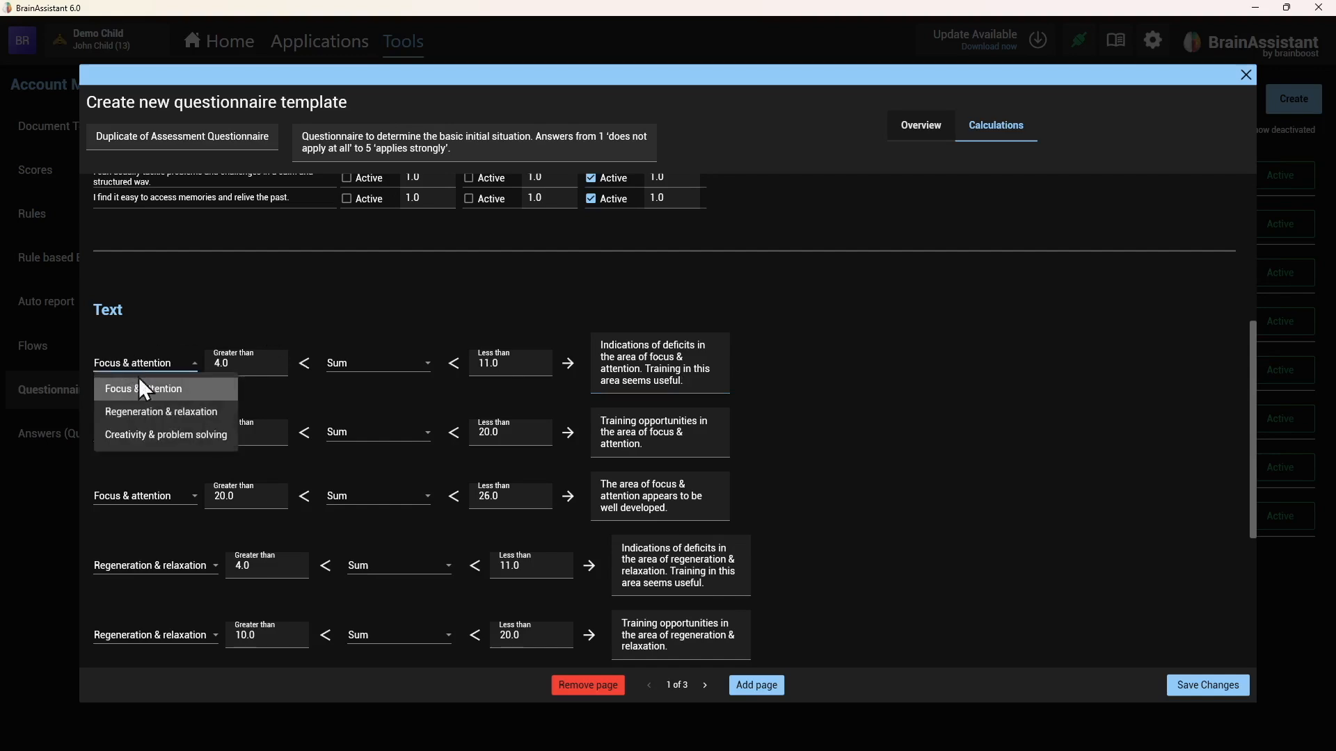
click(365, 315)
scroll(799, 348, up, 5)
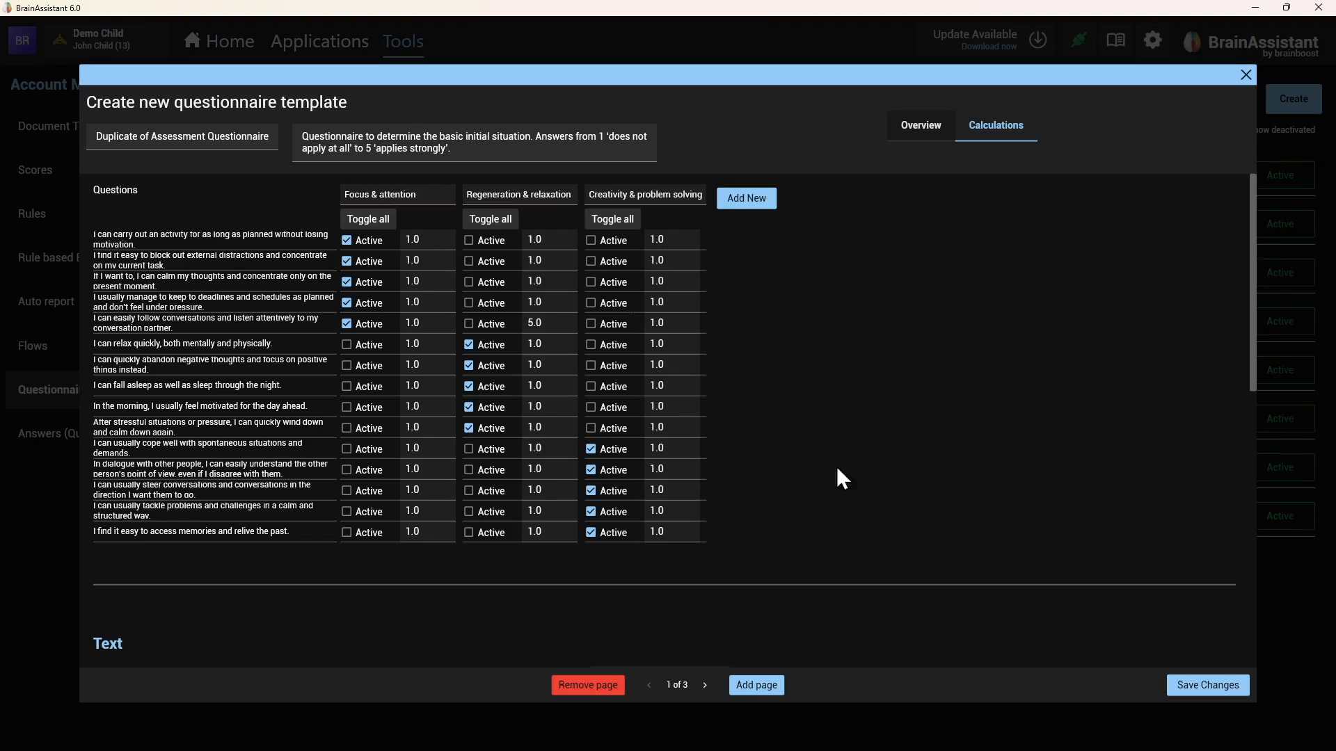
scroll(828, 567, down, 3)
scroll(487, 403, down, 1)
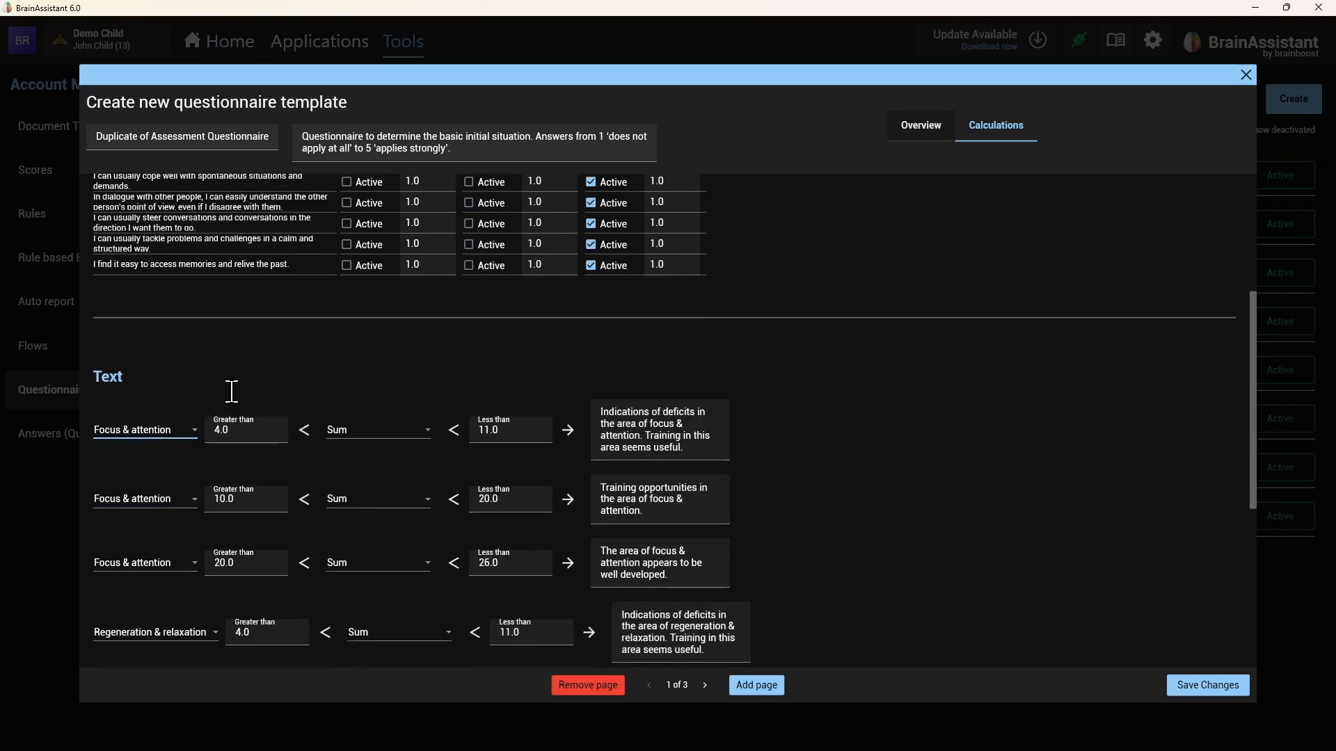
click(156, 394)
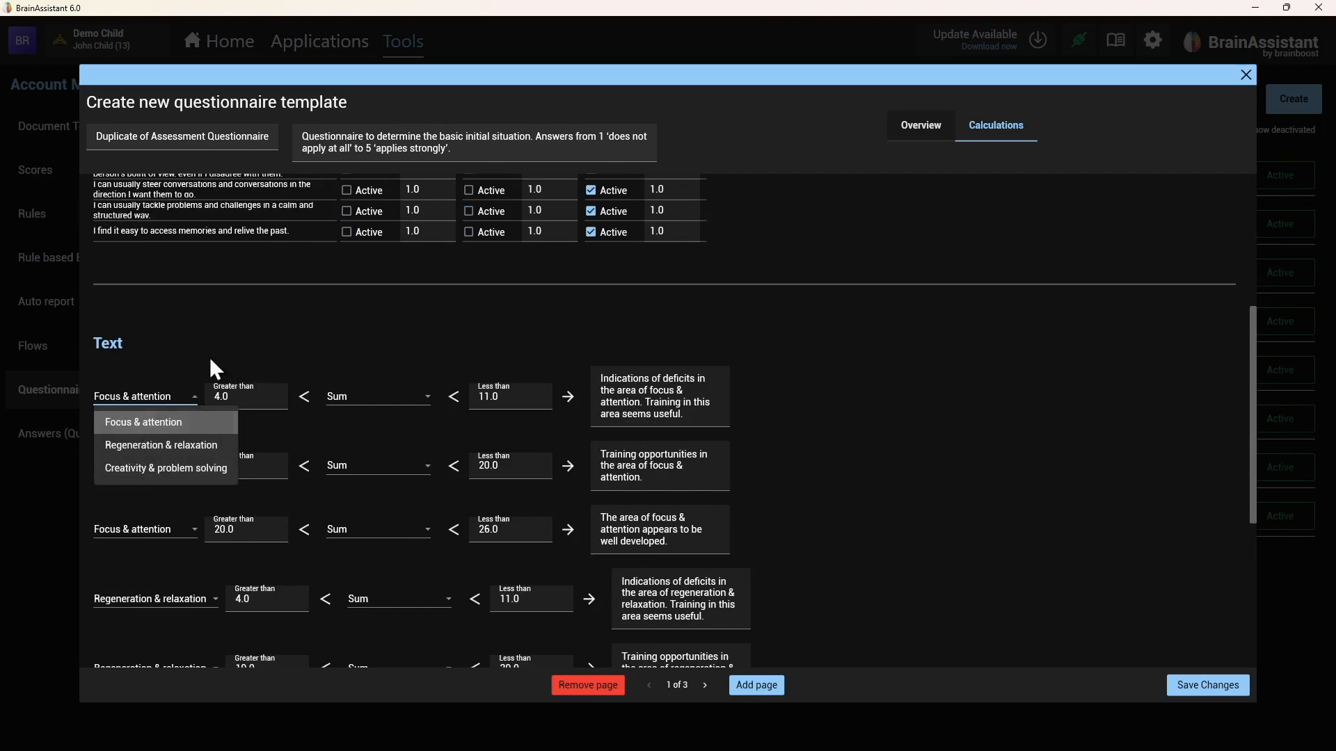
click(157, 393)
scroll(418, 362, up, 4)
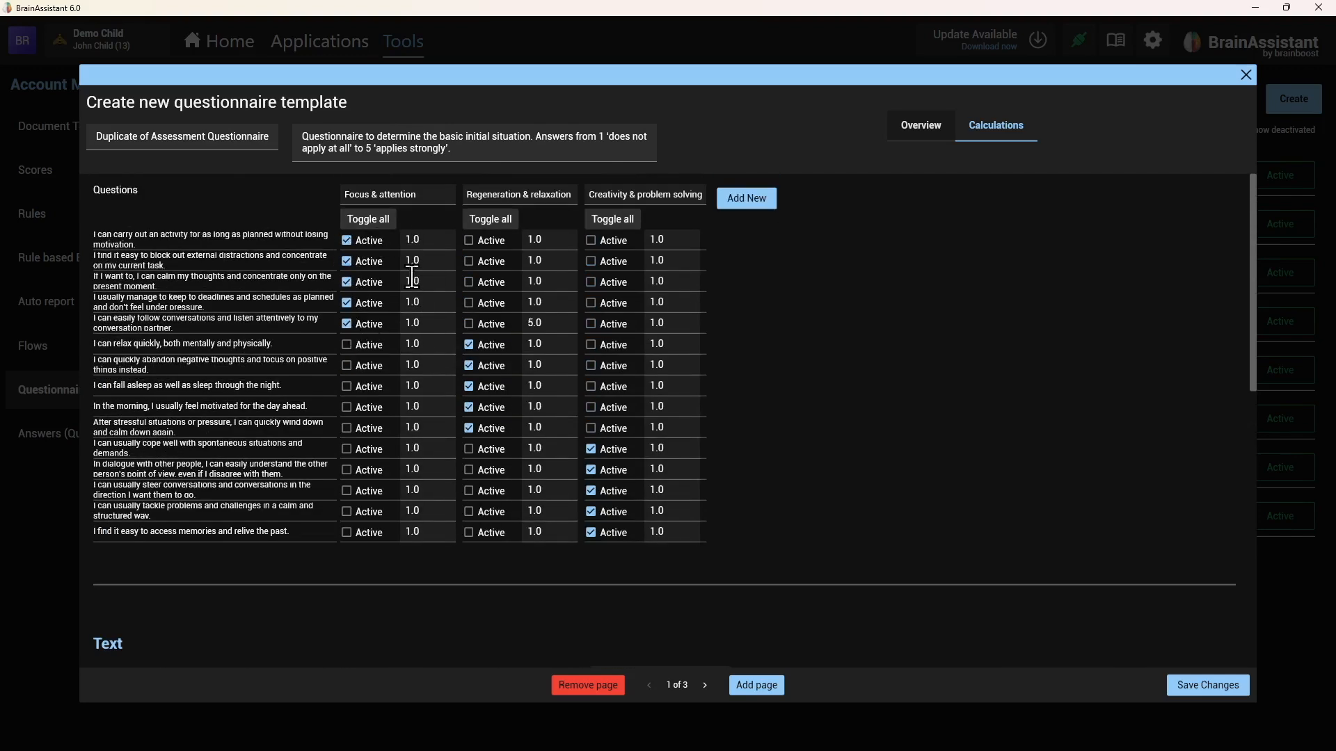
scroll(306, 570, down, 7)
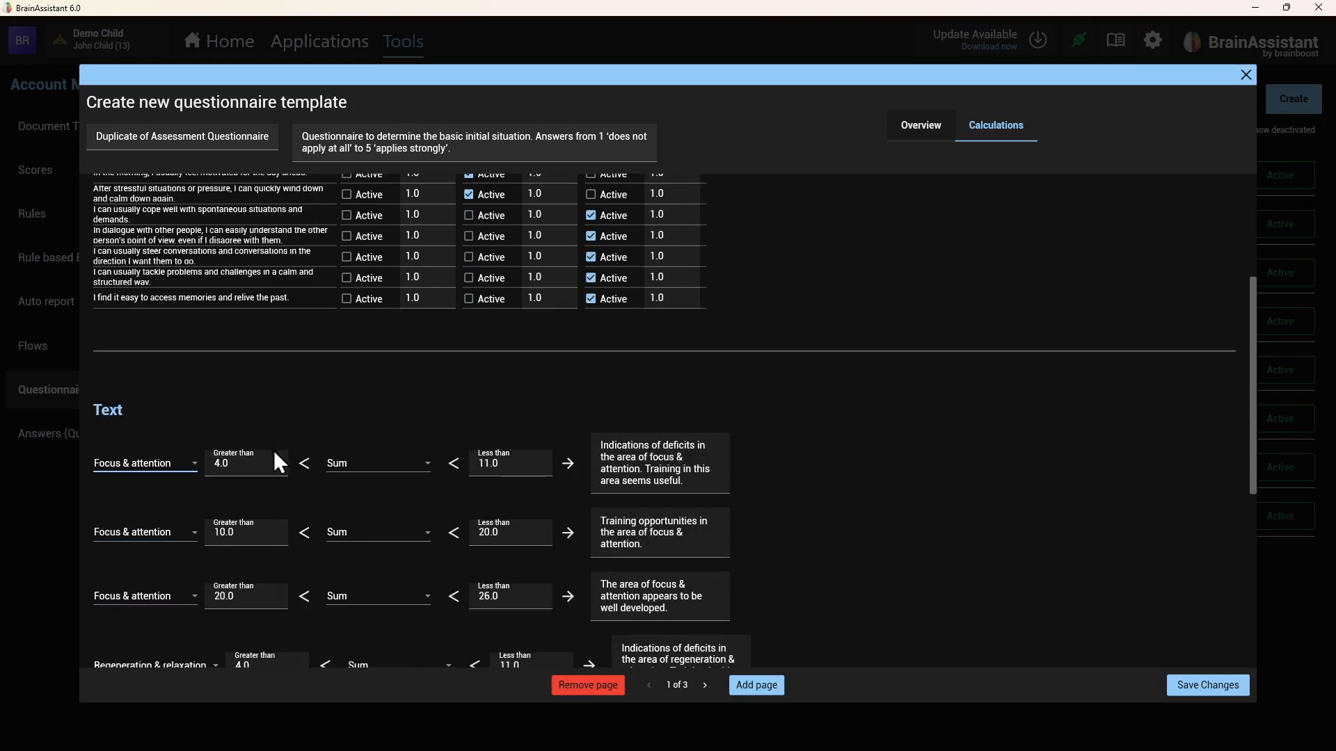
click(256, 466)
key(BackSpace)
text(0)
click(538, 538)
click(619, 545)
- Compare the questions' answer point values with the text rule thresholds and view the calculation method choices of the first Focus & attention rule
scroll(920, 495, up, 2)
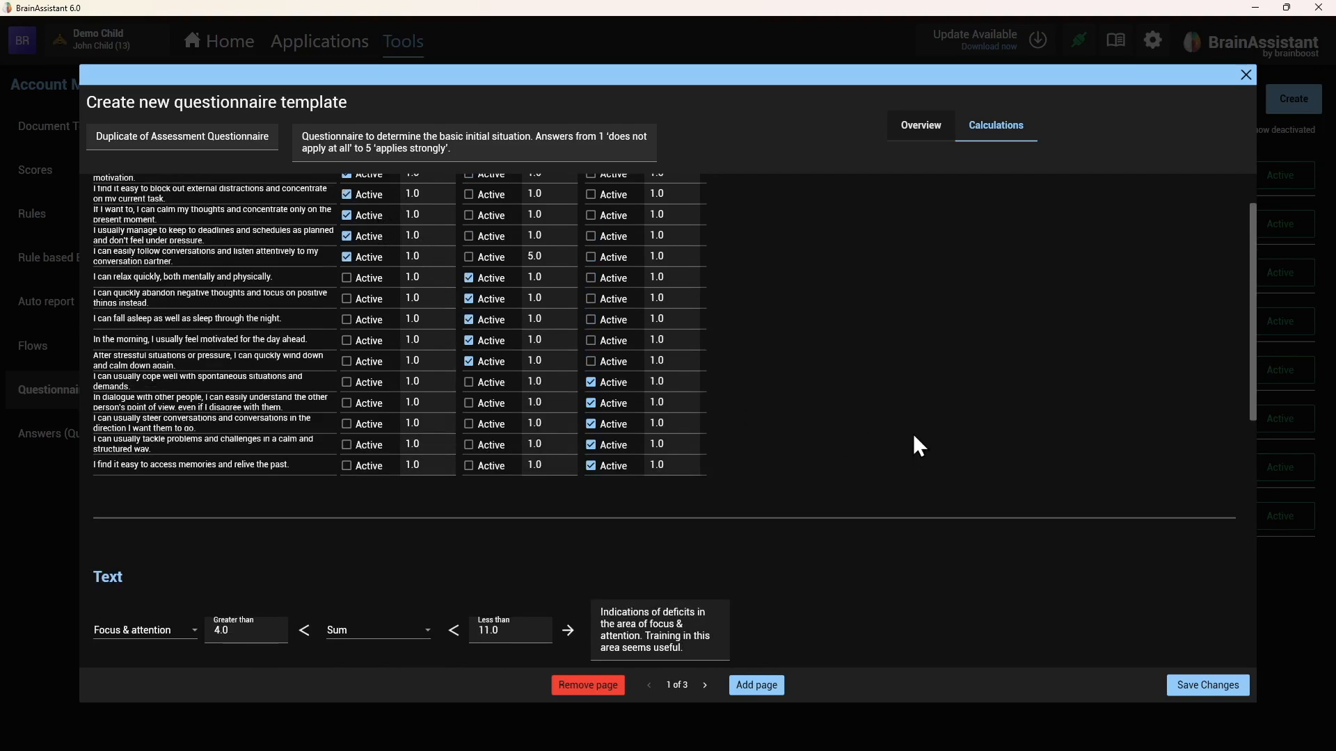
scroll(901, 586, down, 2)
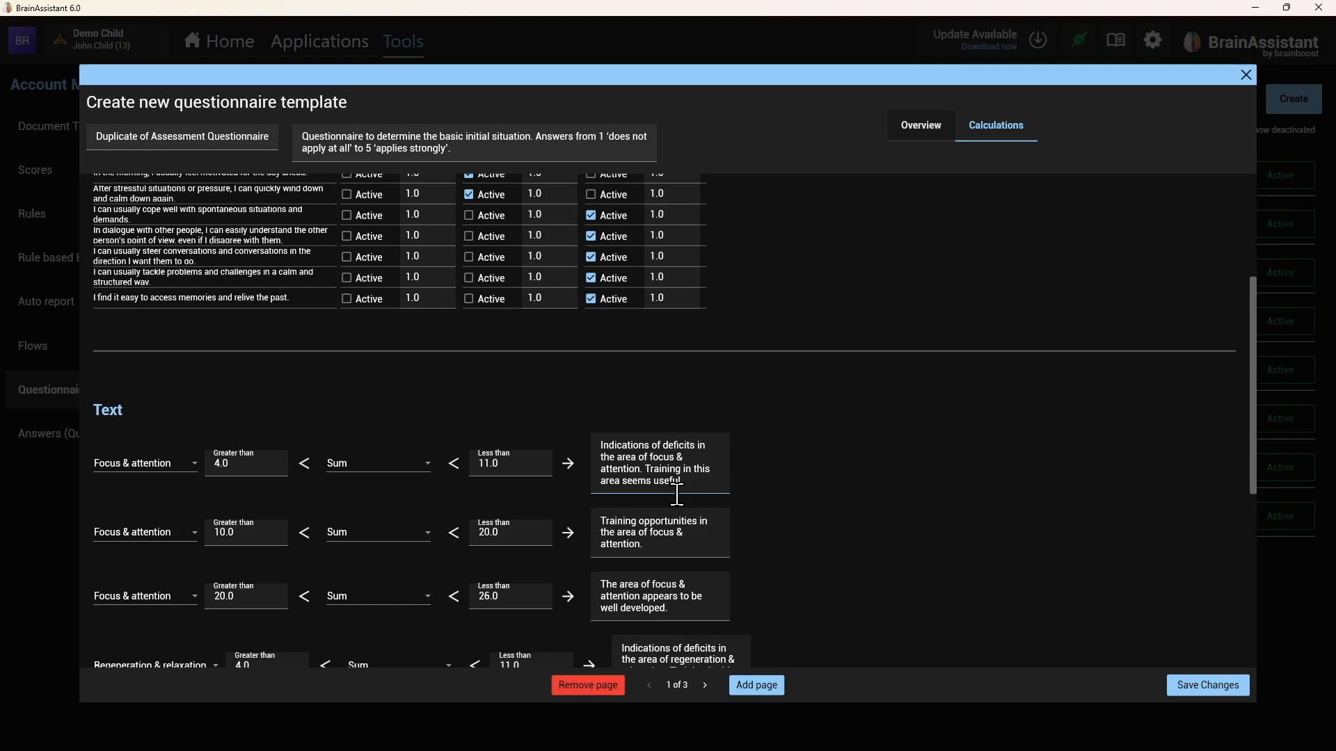
click(917, 127)
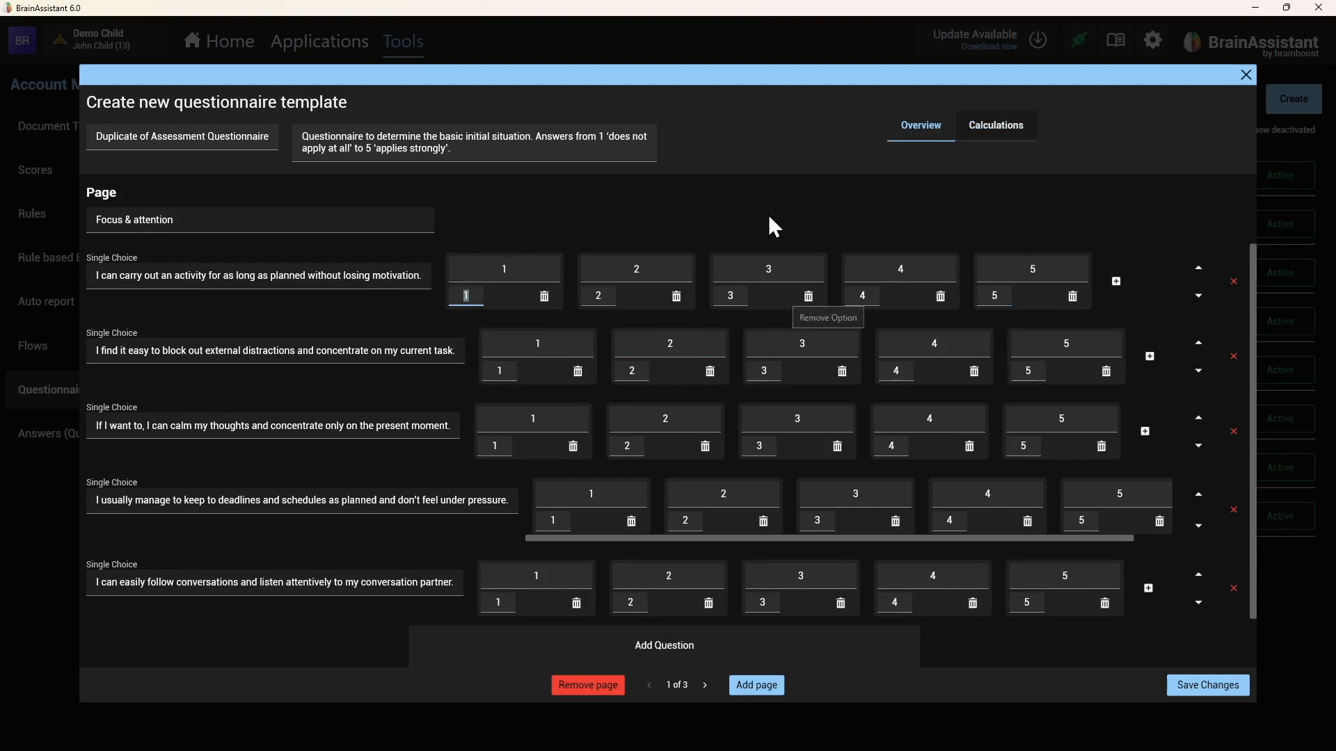
click(1005, 128)
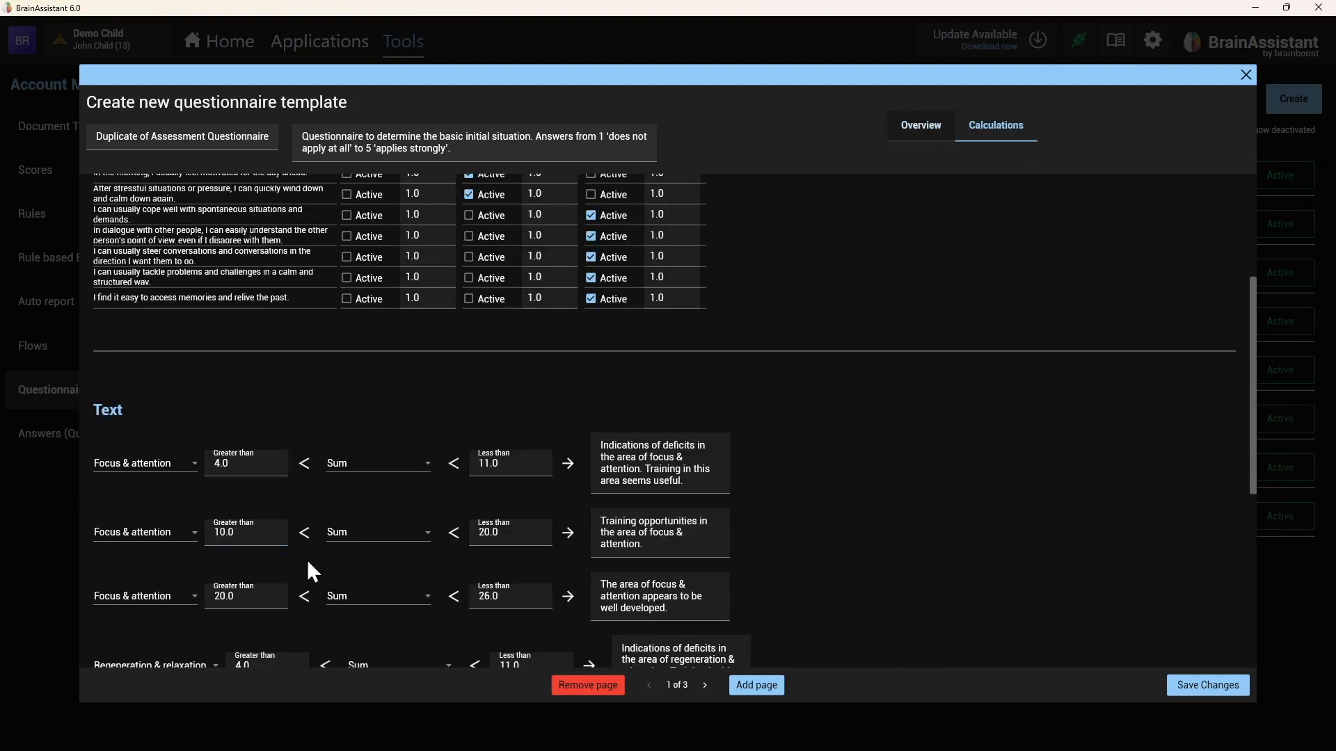
click(364, 462)
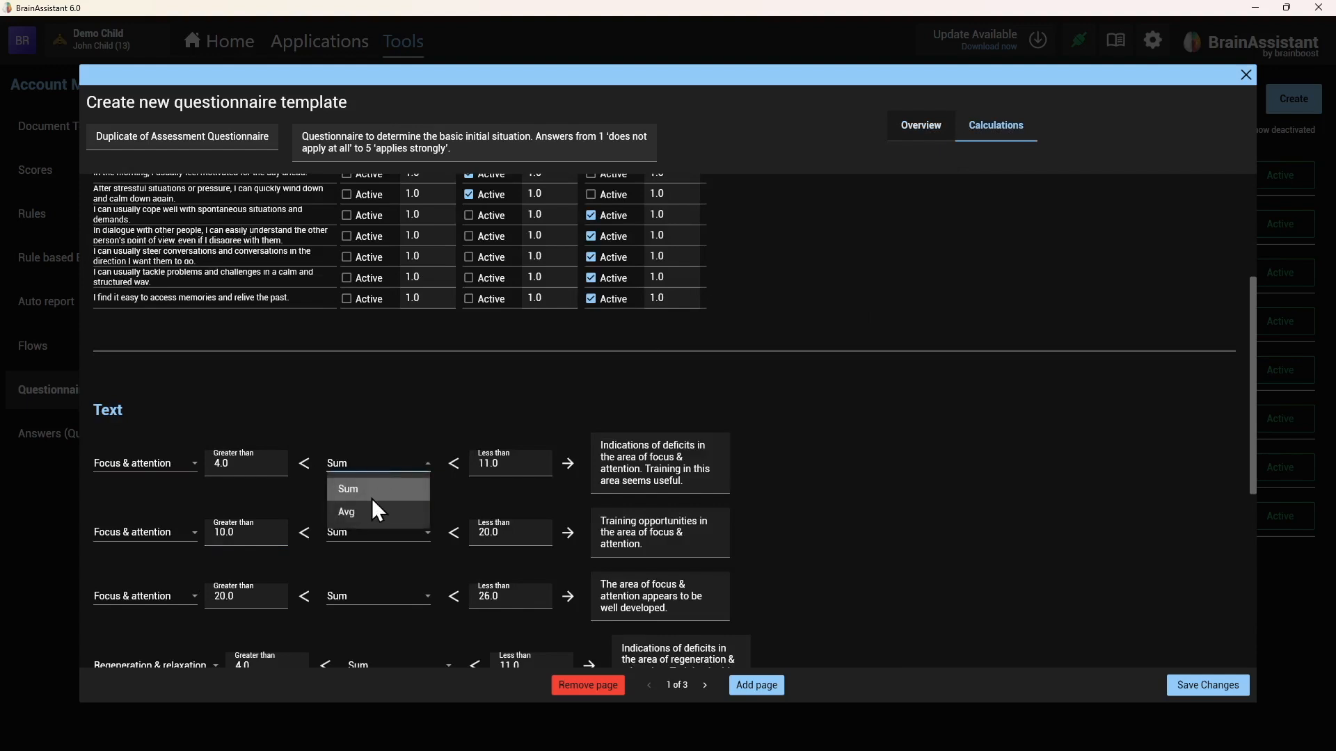
click(421, 382)
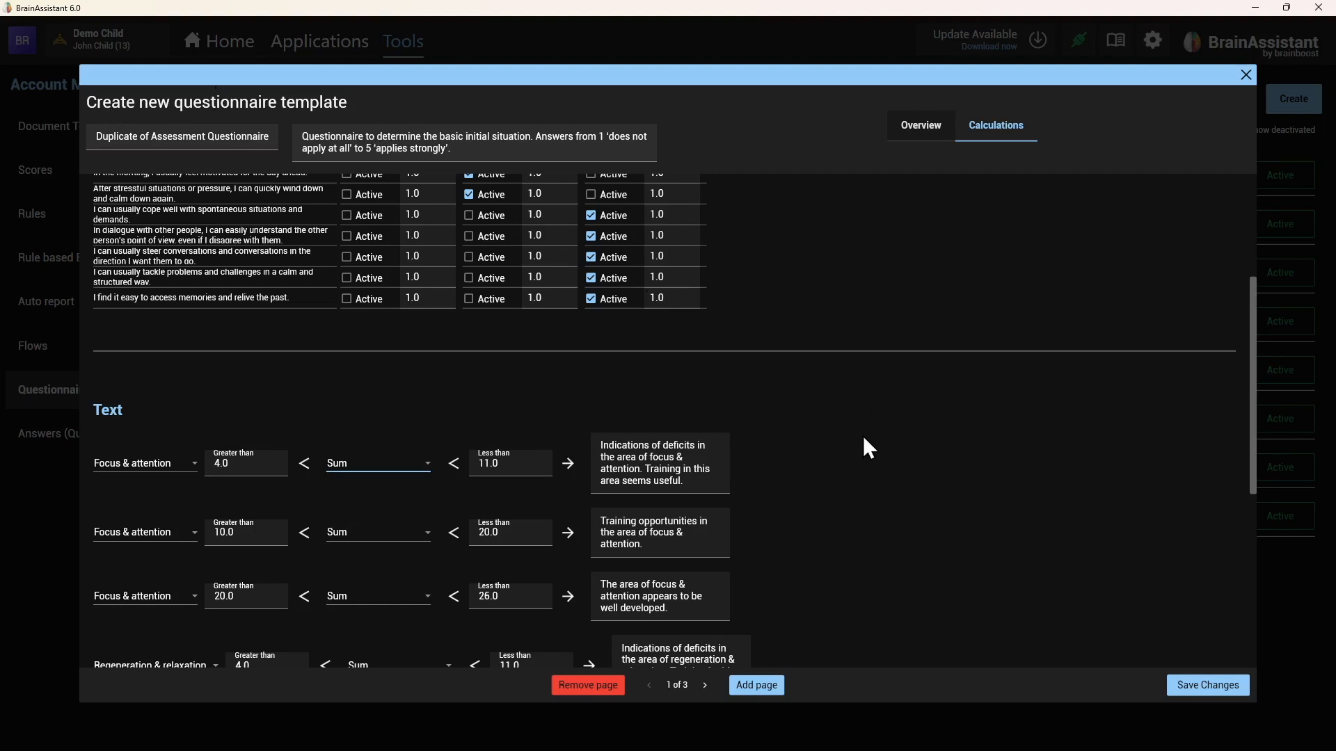
- Review the text rules for all three categories and close the template without saving
scroll(874, 473, down, 5)
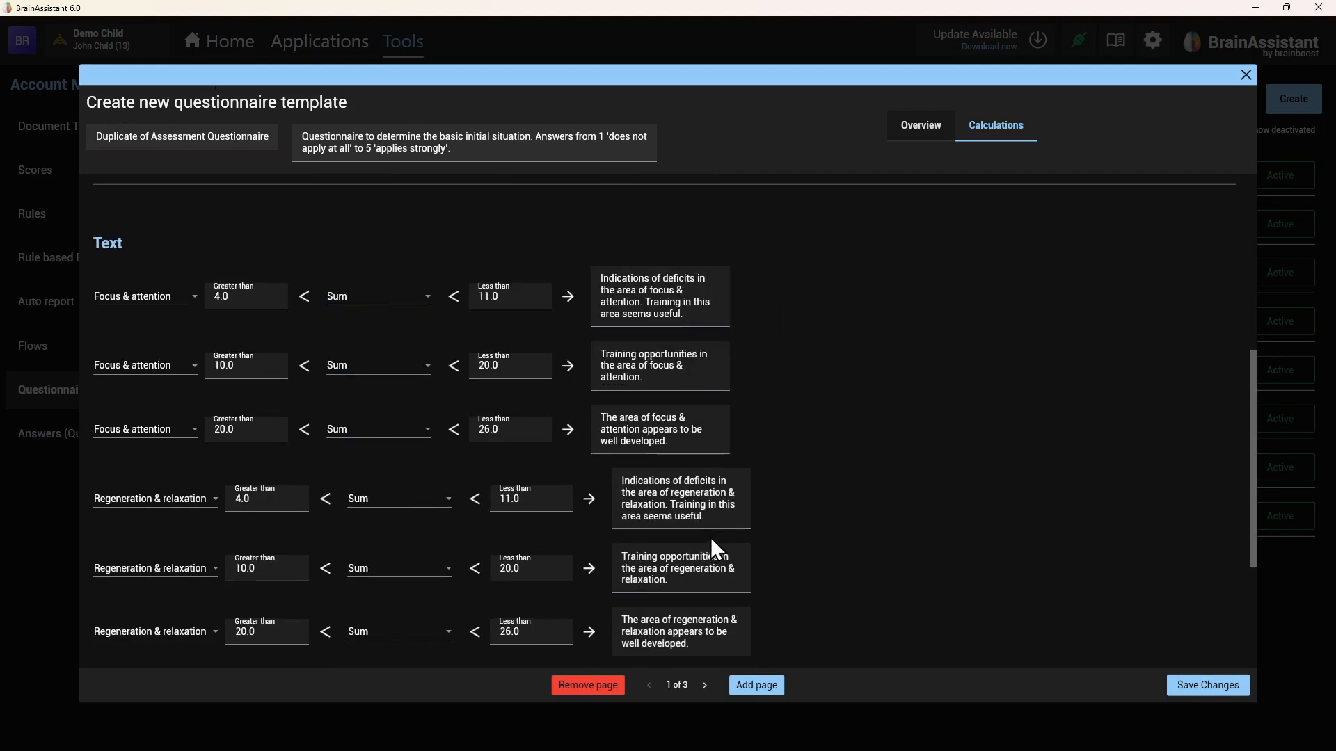
scroll(711, 542, down, 2)
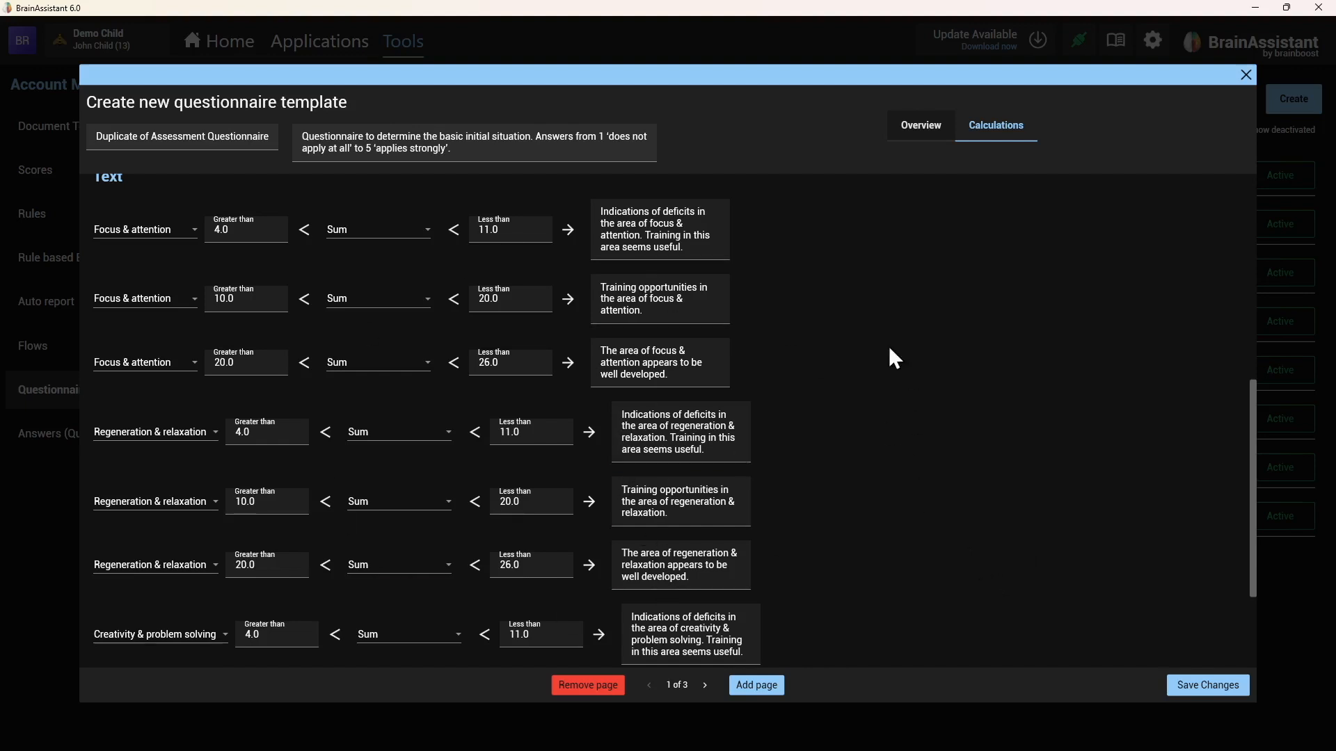
scroll(950, 448, up, 2)
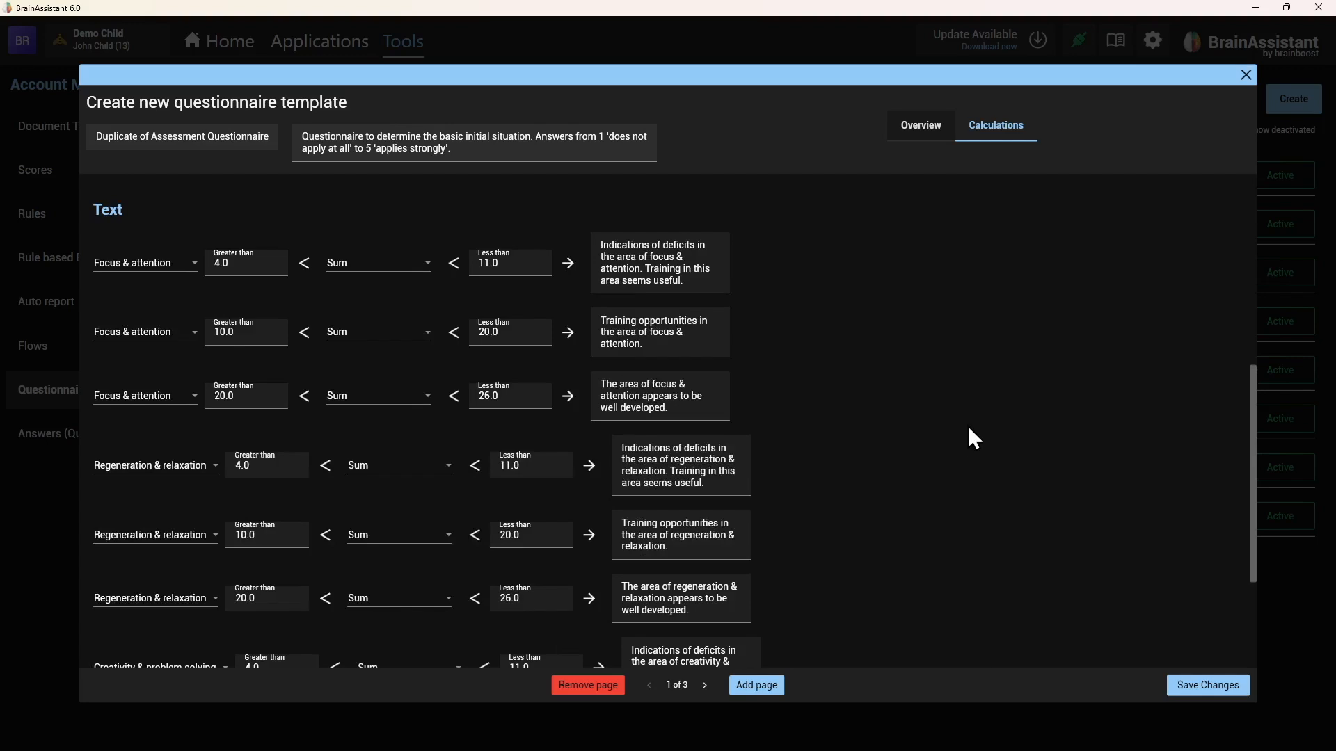
scroll(969, 426, up, 1)
scroll(970, 426, up, 3)
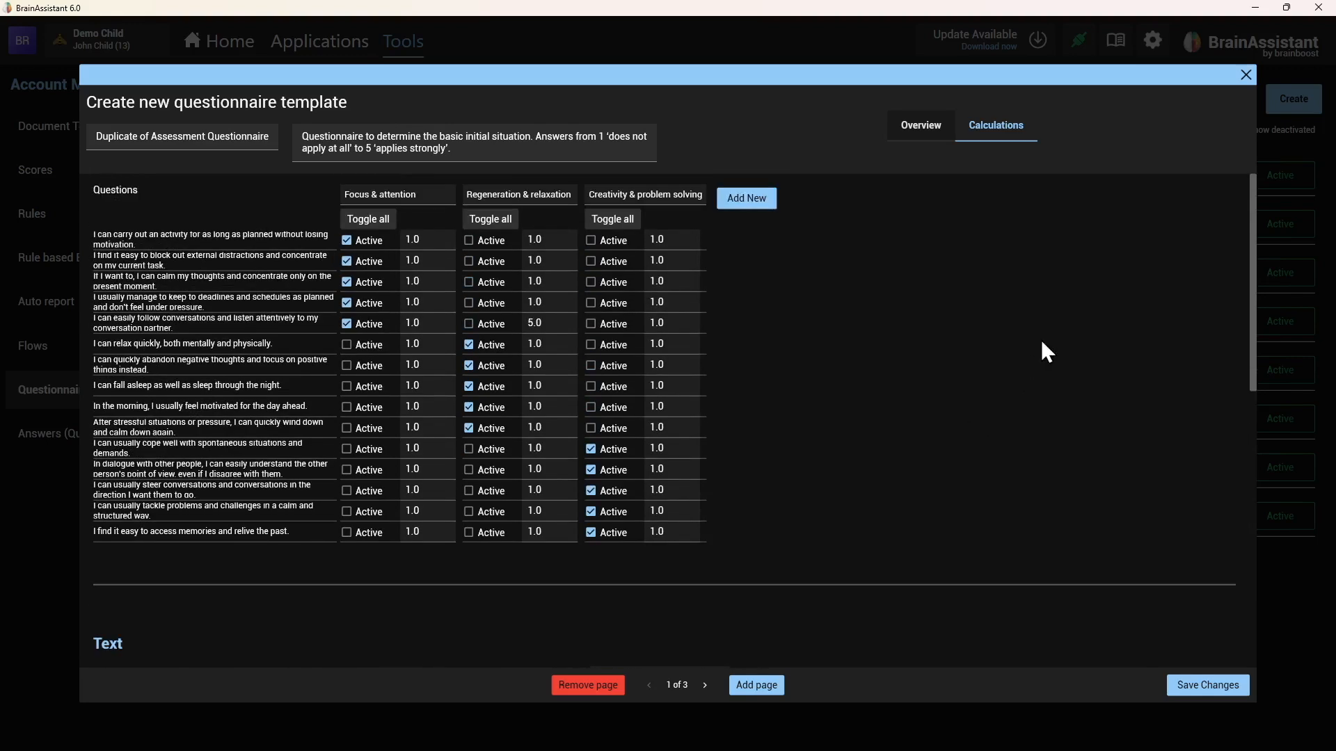
click(1245, 75)
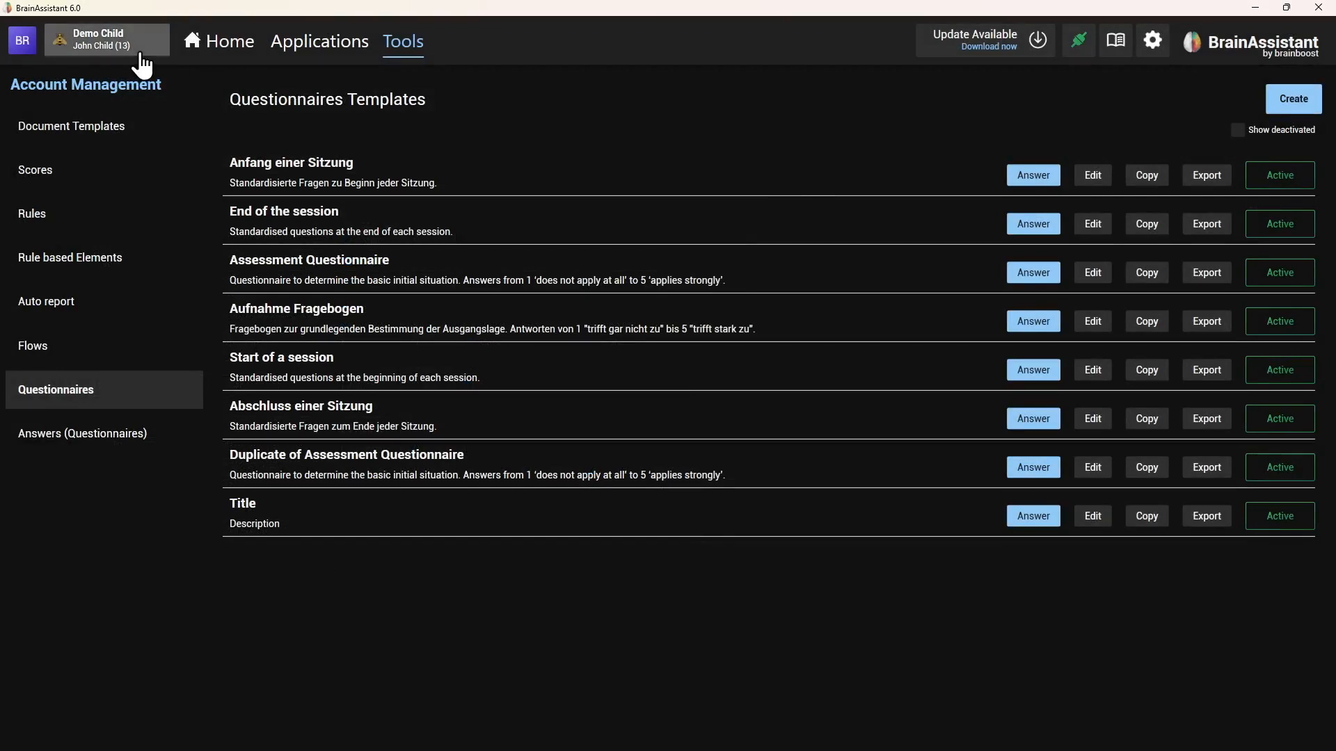
- Open the demo client's sessions and expand the Assessment Questionnaire evaluation to examine the sum and average per category
click(104, 40)
scroll(828, 432, down, 5)
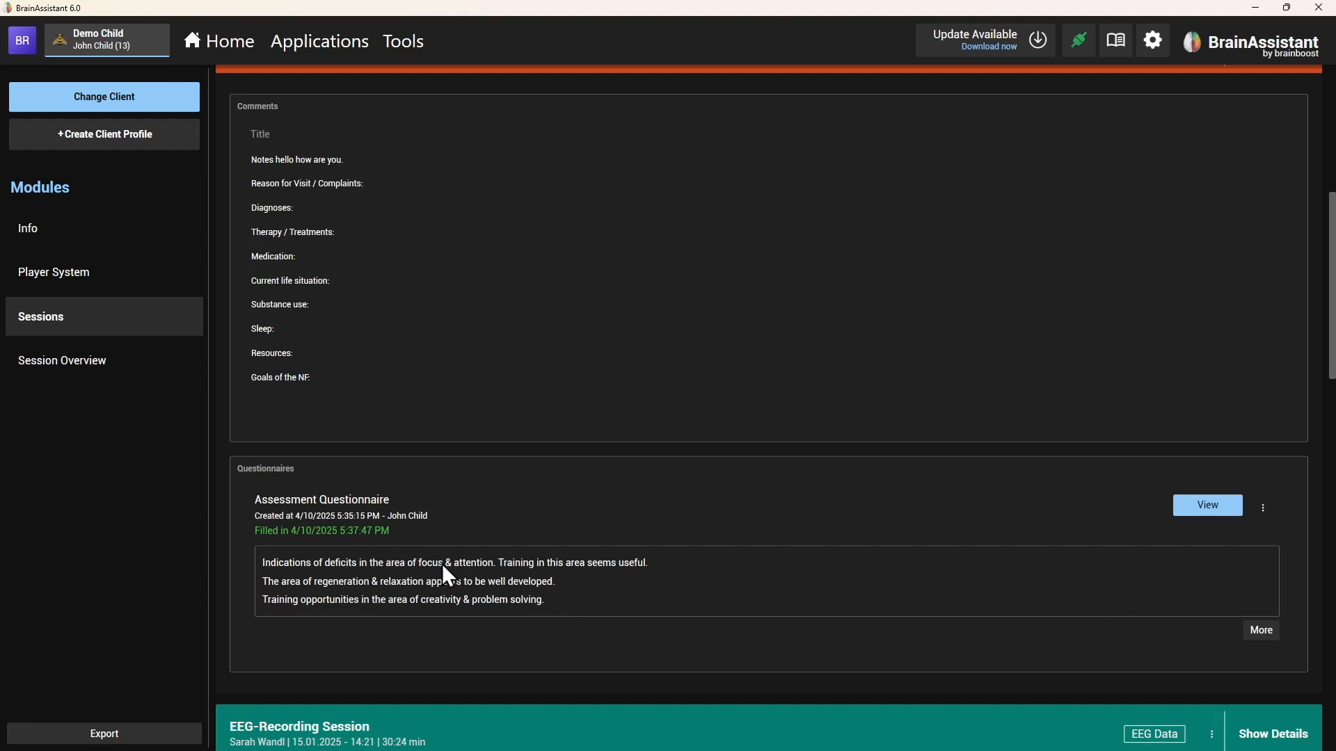
click(1263, 635)
scroll(716, 592, down, 3)
scroll(720, 600, down, 1)
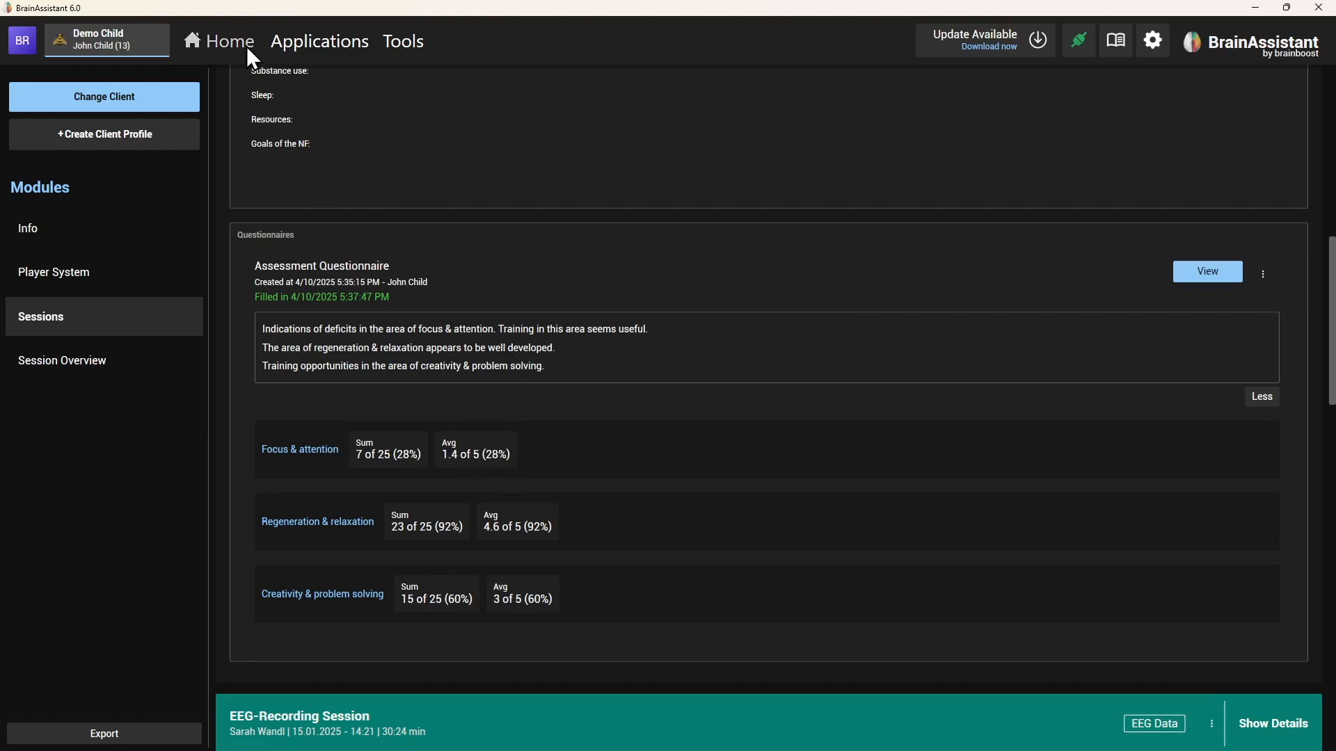
- Start a new neurofeedback training session for the demo client
click(419, 39)
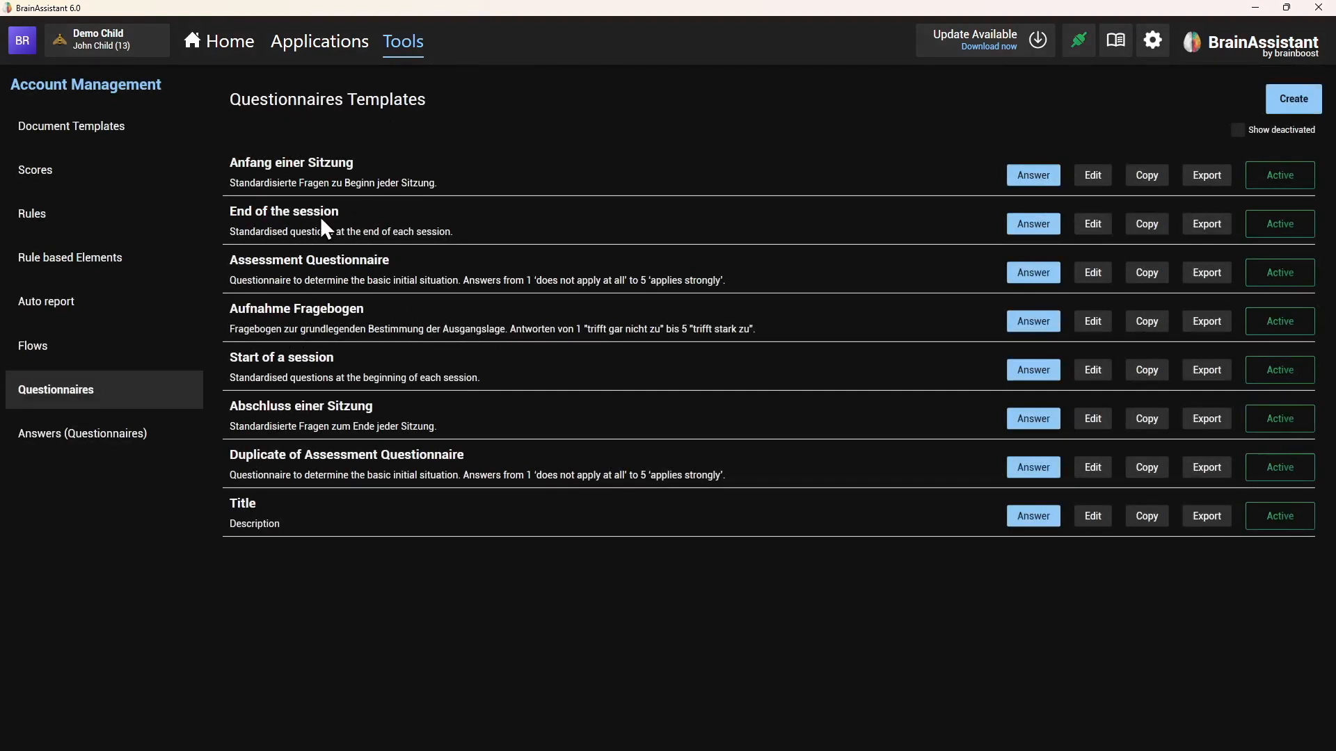
click(242, 43)
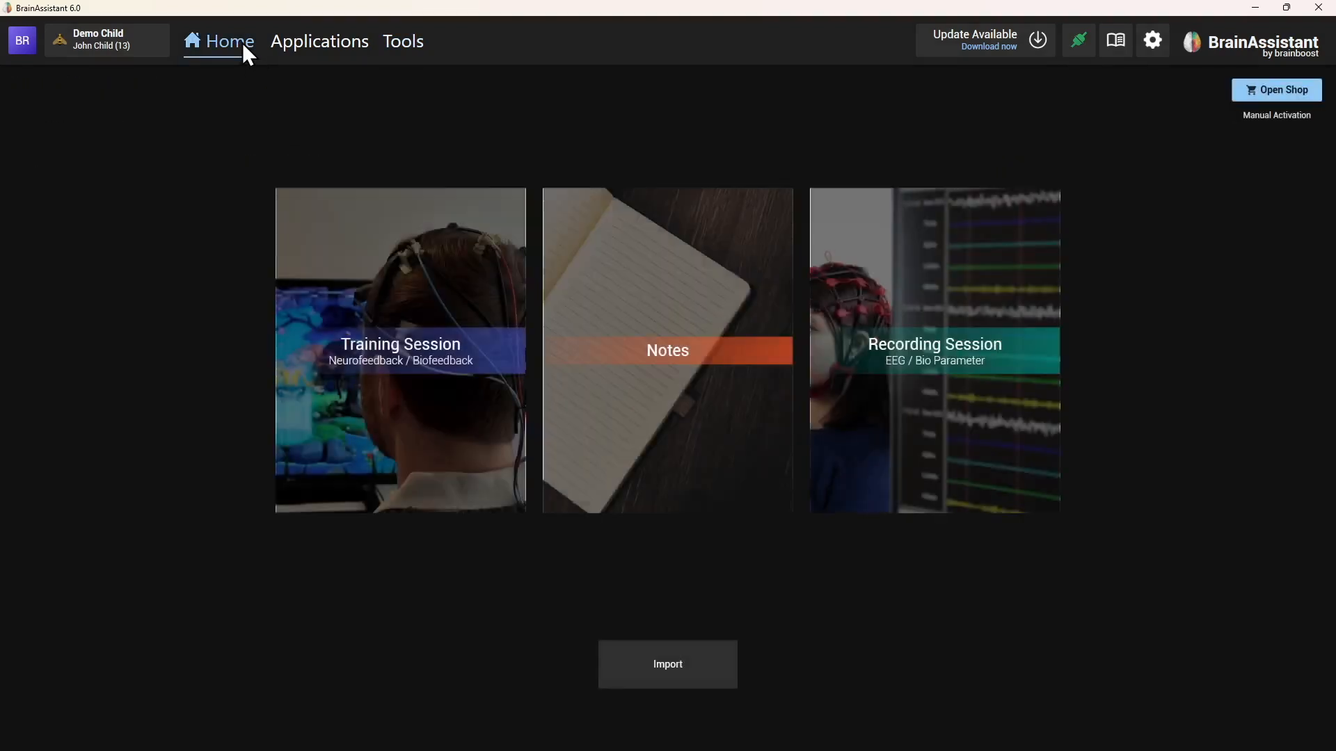
click(373, 410)
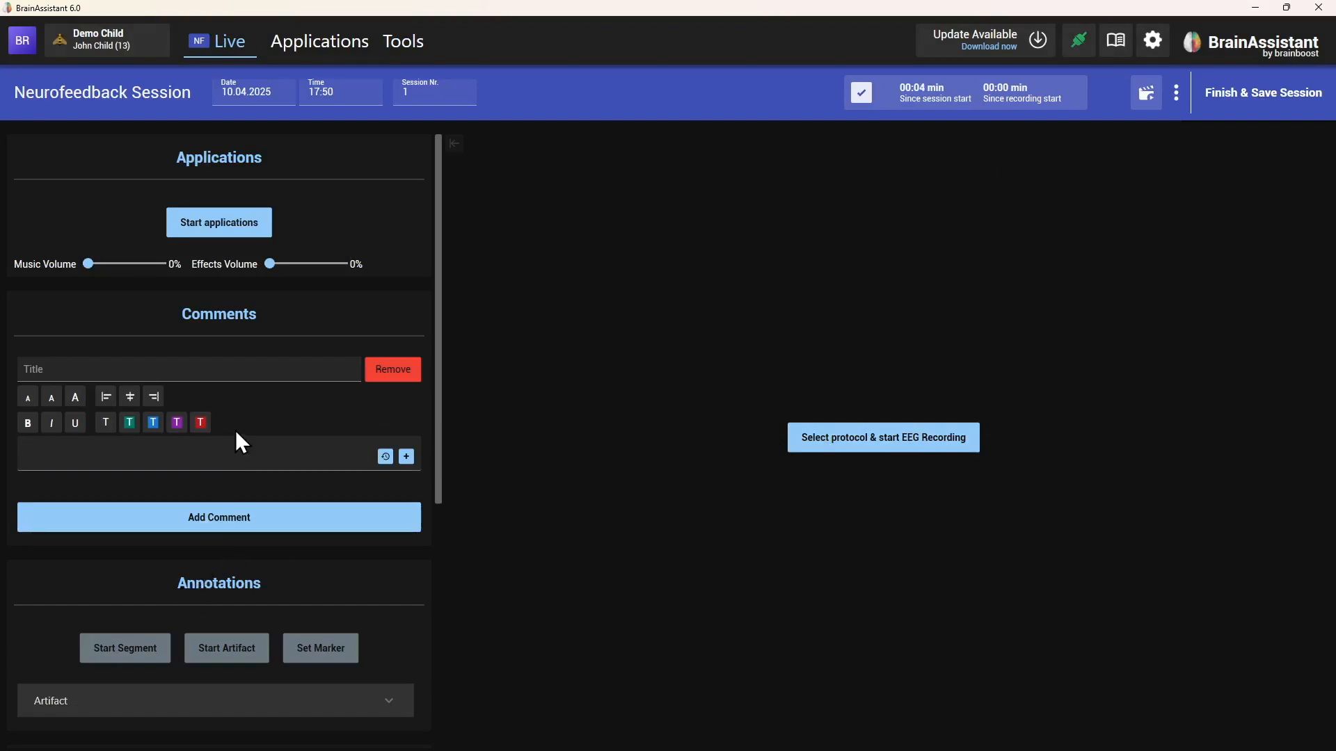
- Start answering the Start of a session questionnaire within the neurofeedback session and move its window fully into view
scroll(315, 573, down, 2)
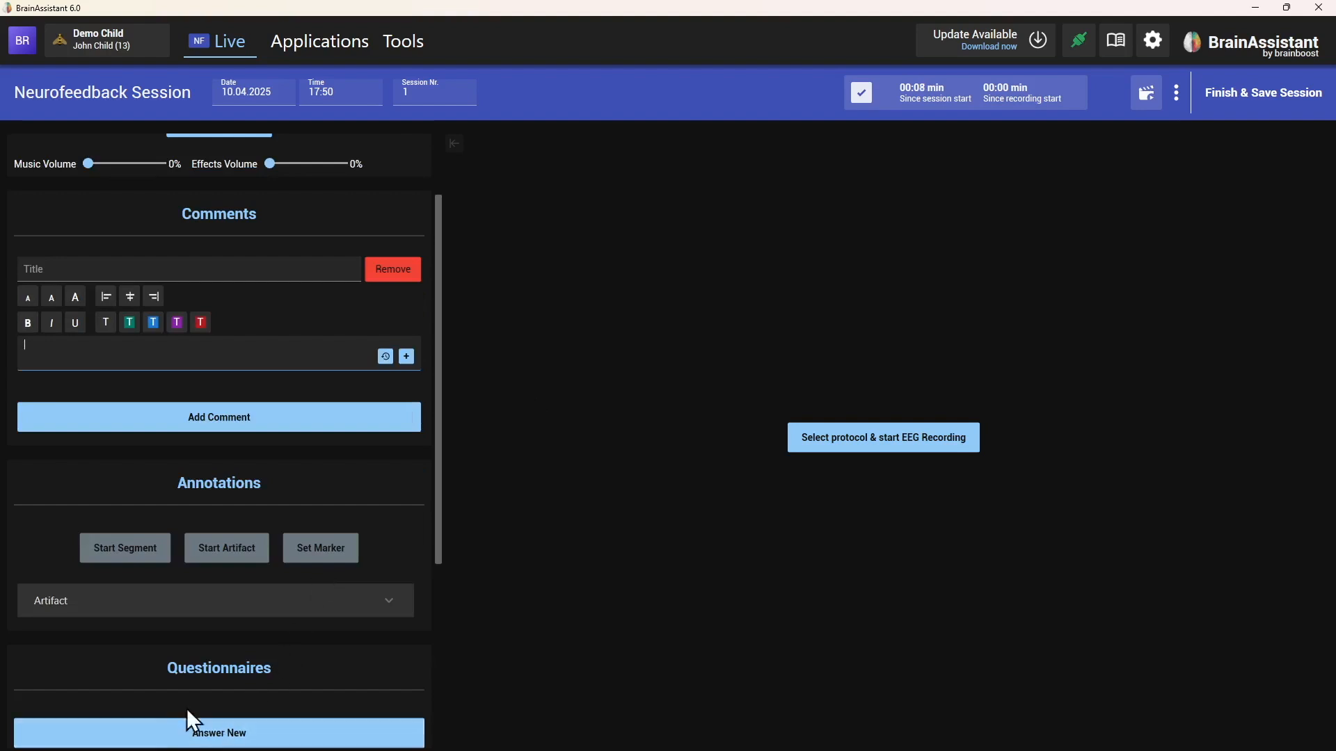
click(245, 737)
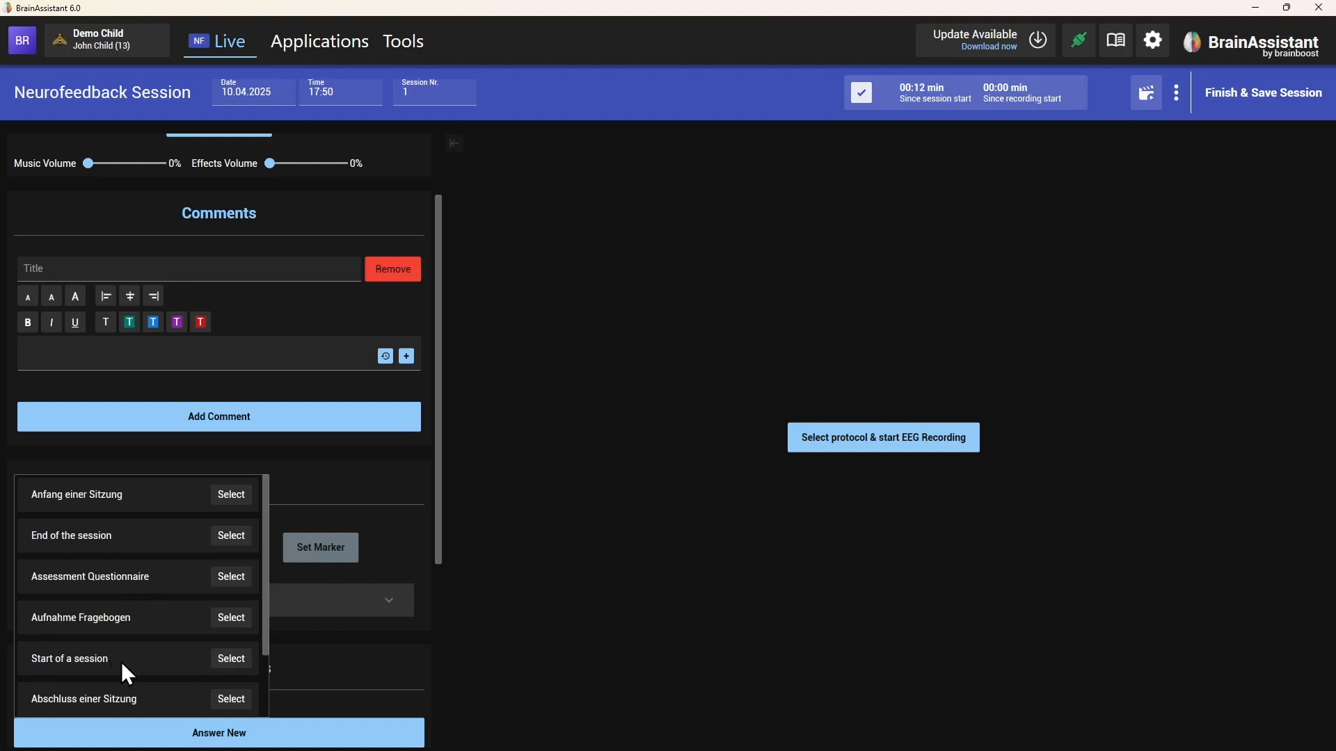
click(234, 662)
scroll(299, 647, down, 3)
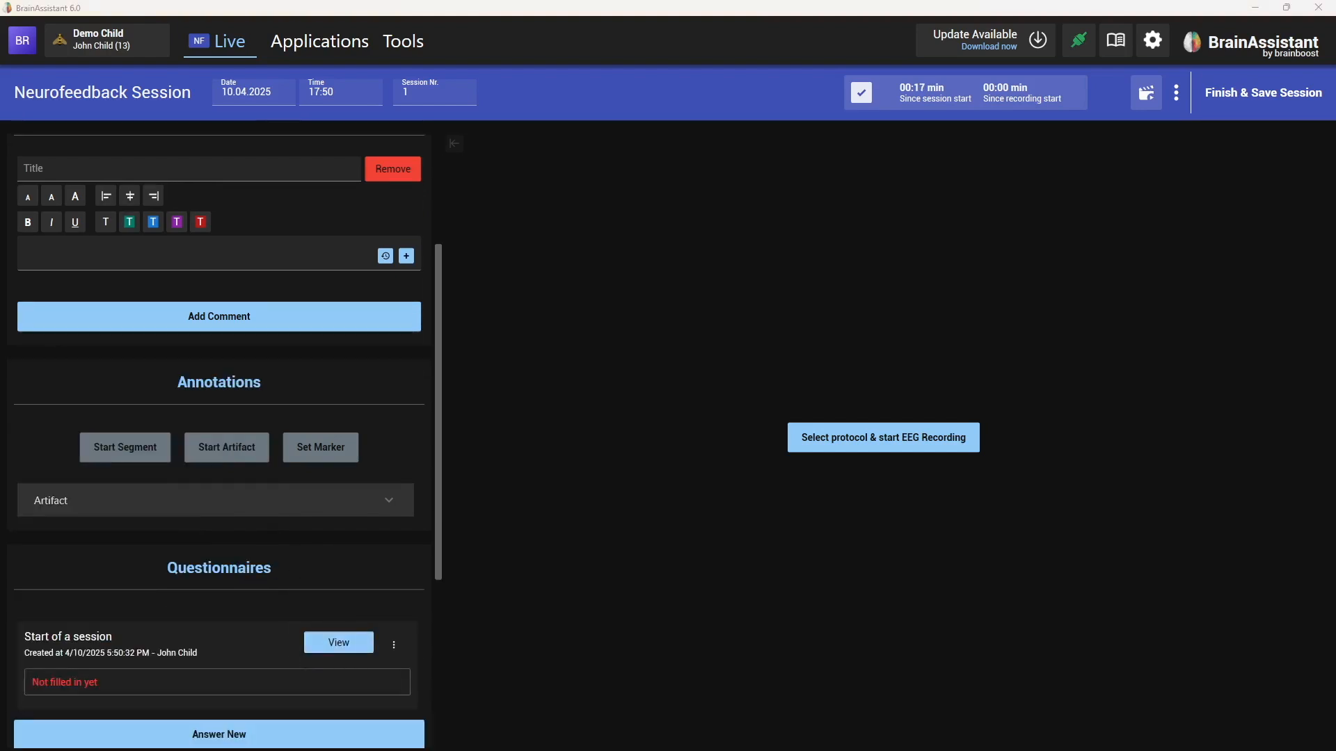
drag(0, 243, 895, 113)
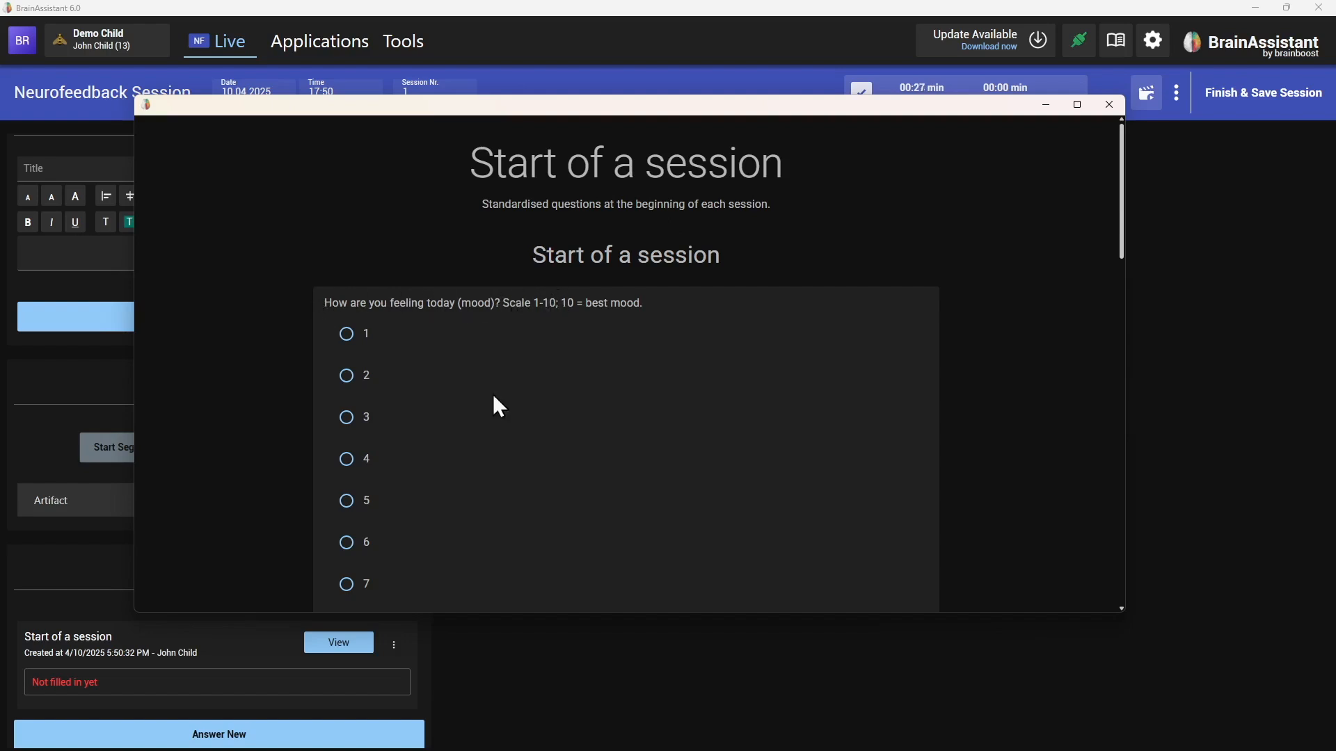
- Answer the Start of a session questionnaire with 10 for today's mood and 7 for self-rated capability
scroll(519, 322, down, 3)
click(346, 501)
scroll(279, 418, down, 4)
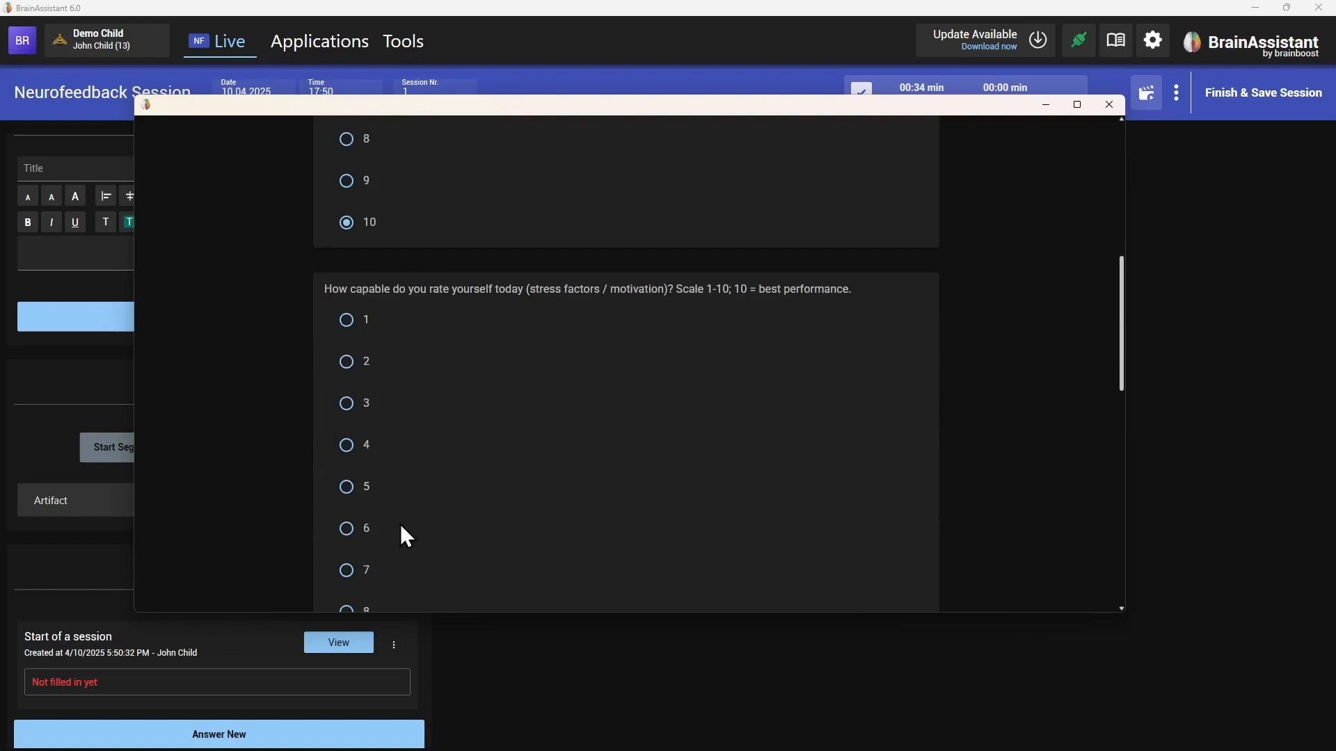
scroll(396, 532, down, 1)
click(346, 501)
- Rate the severity of the main symptom as 5 and save the Start of a session questionnaire
scroll(269, 476, down, 6)
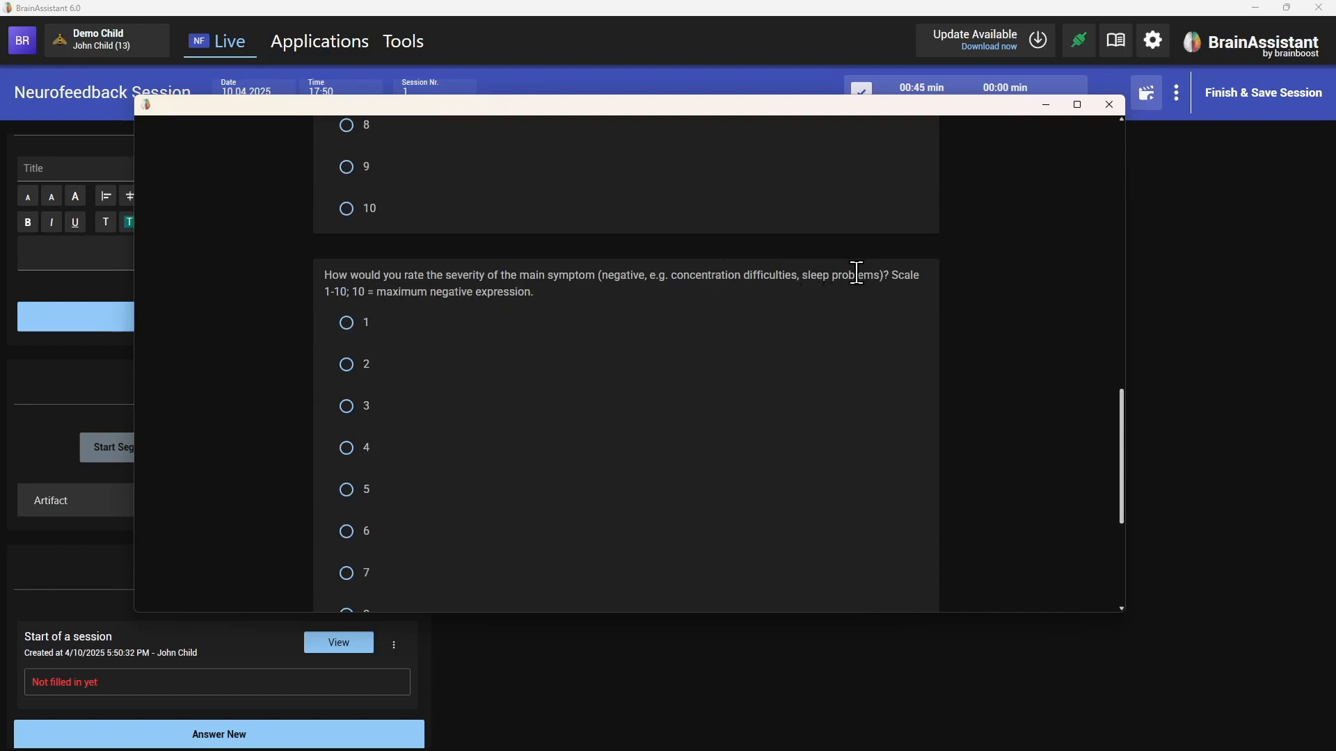
scroll(383, 518, down, 2)
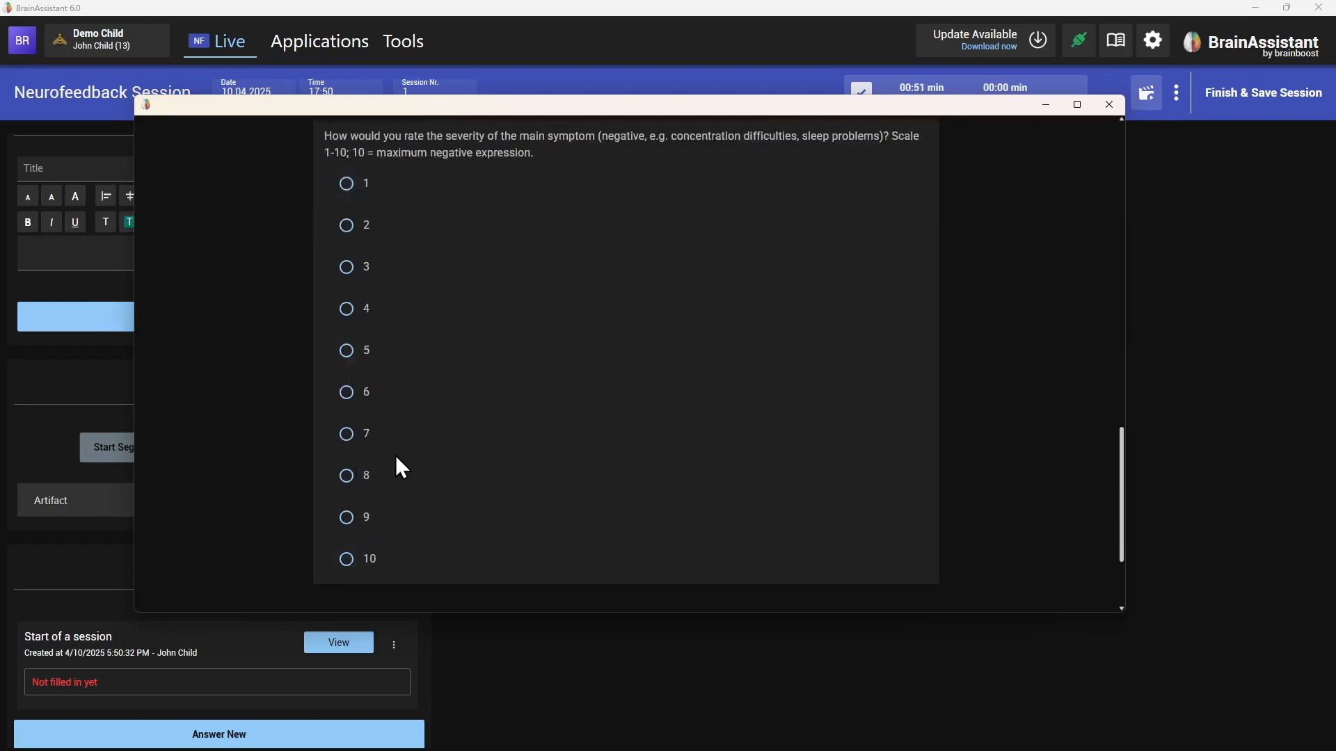
click(347, 352)
scroll(258, 528, down, 3)
click(608, 483)
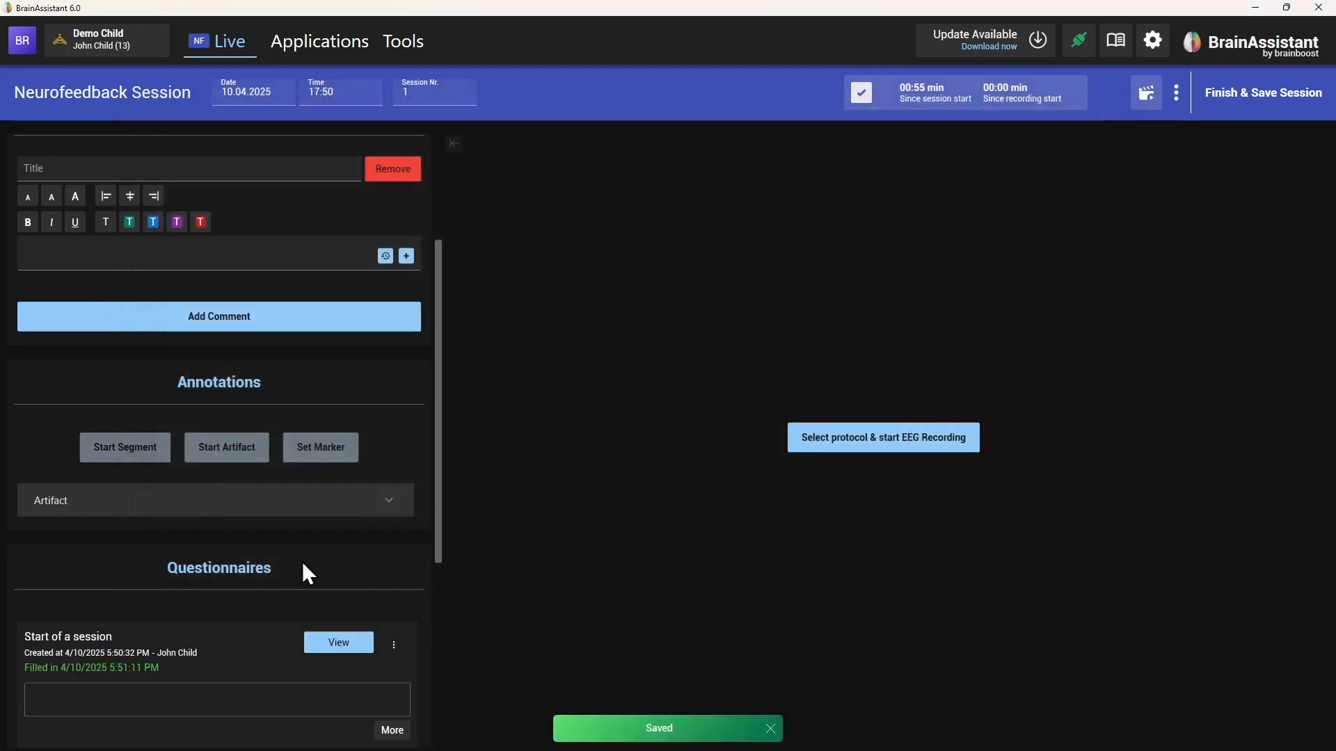
- Start answering the End of the session questionnaire within the same neurofeedback session
scroll(300, 560, down, 3)
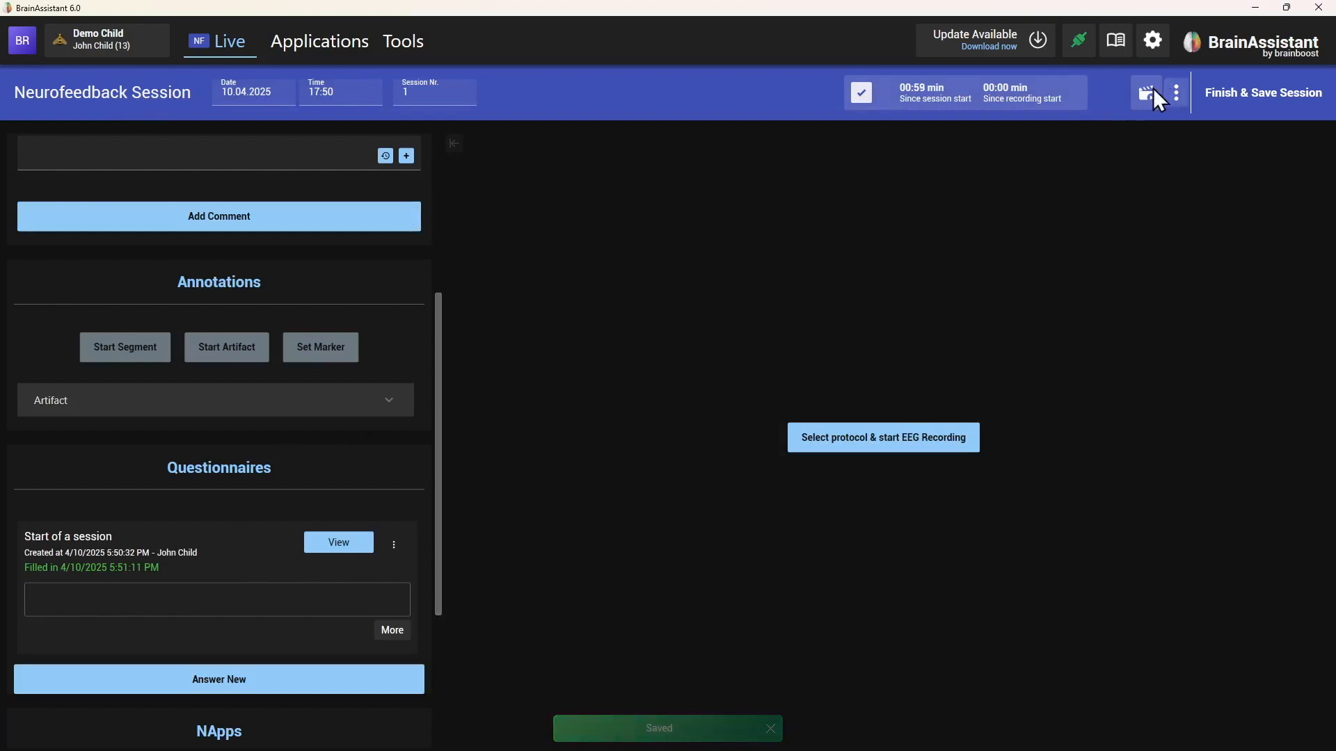
click(230, 689)
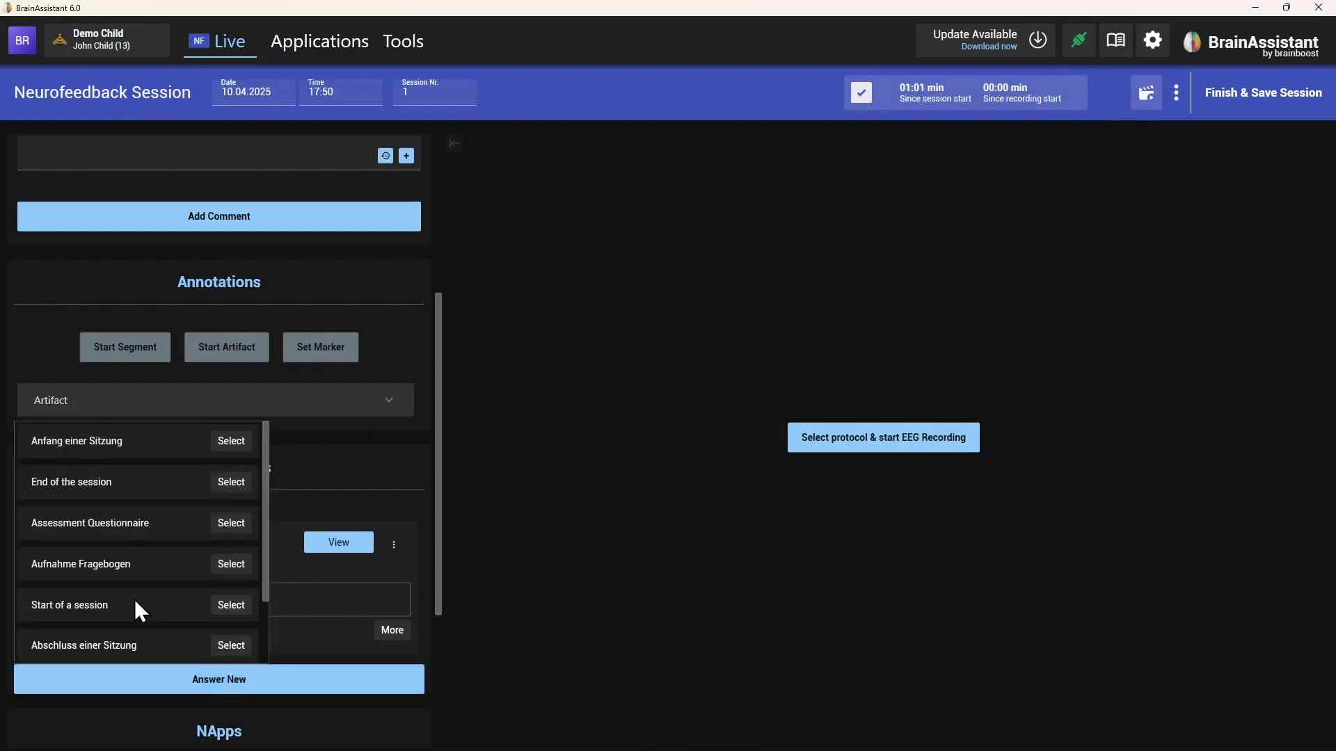
click(231, 482)
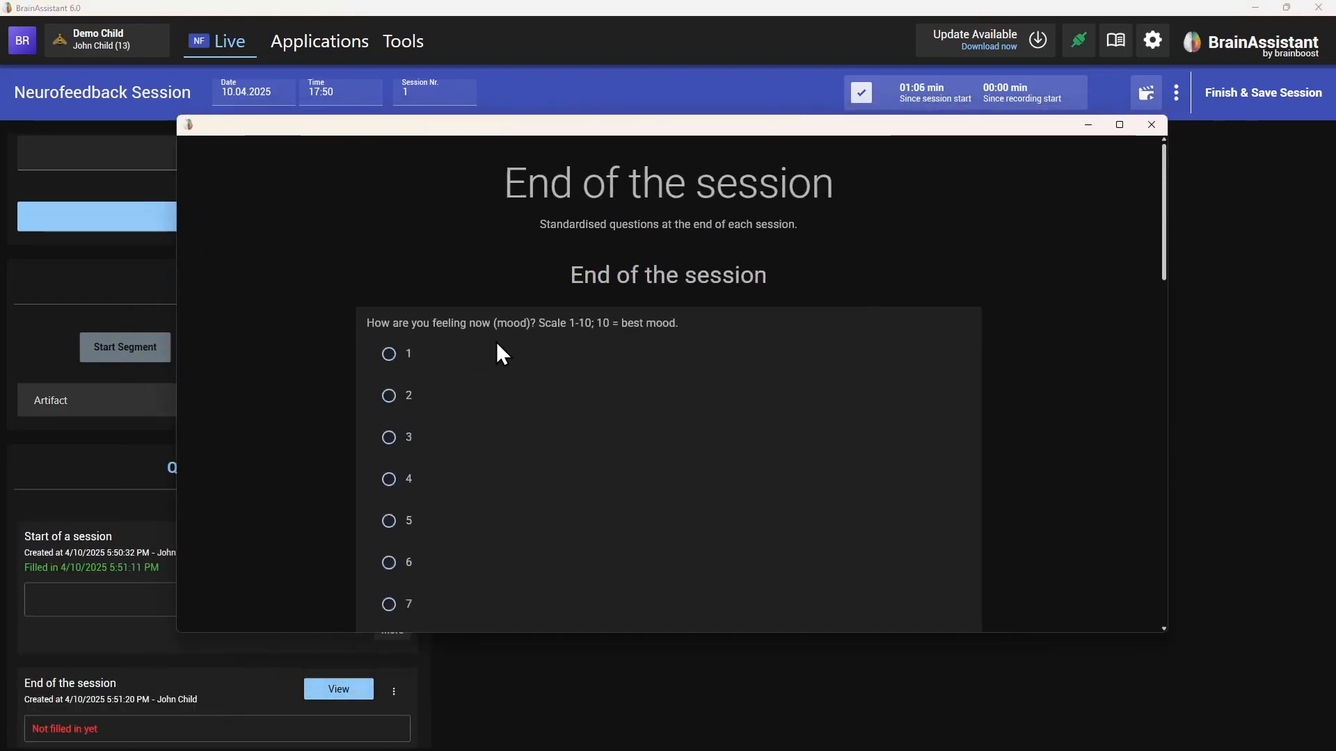
- Answer the End of the session questionnaire with 9 for current mood and 4 for satisfaction with the training performance
scroll(459, 481, down, 3)
click(390, 479)
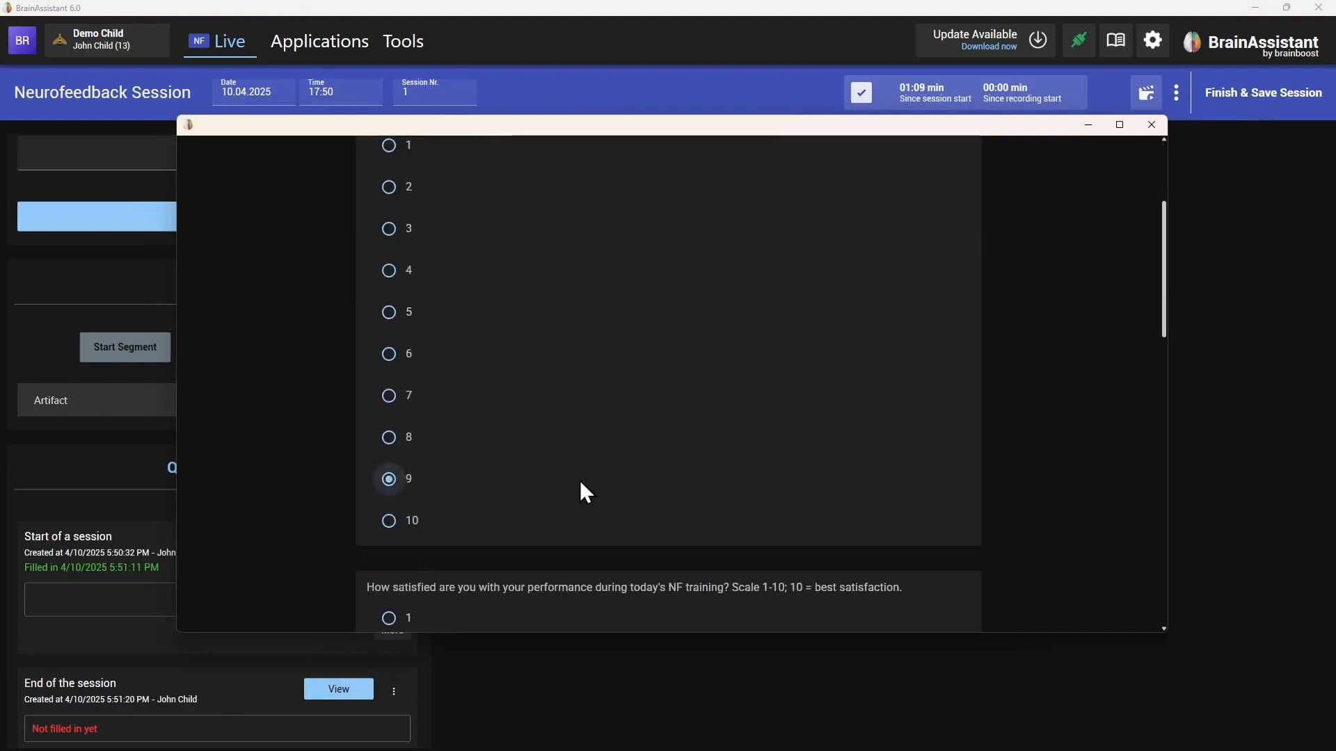
scroll(549, 479, down, 3)
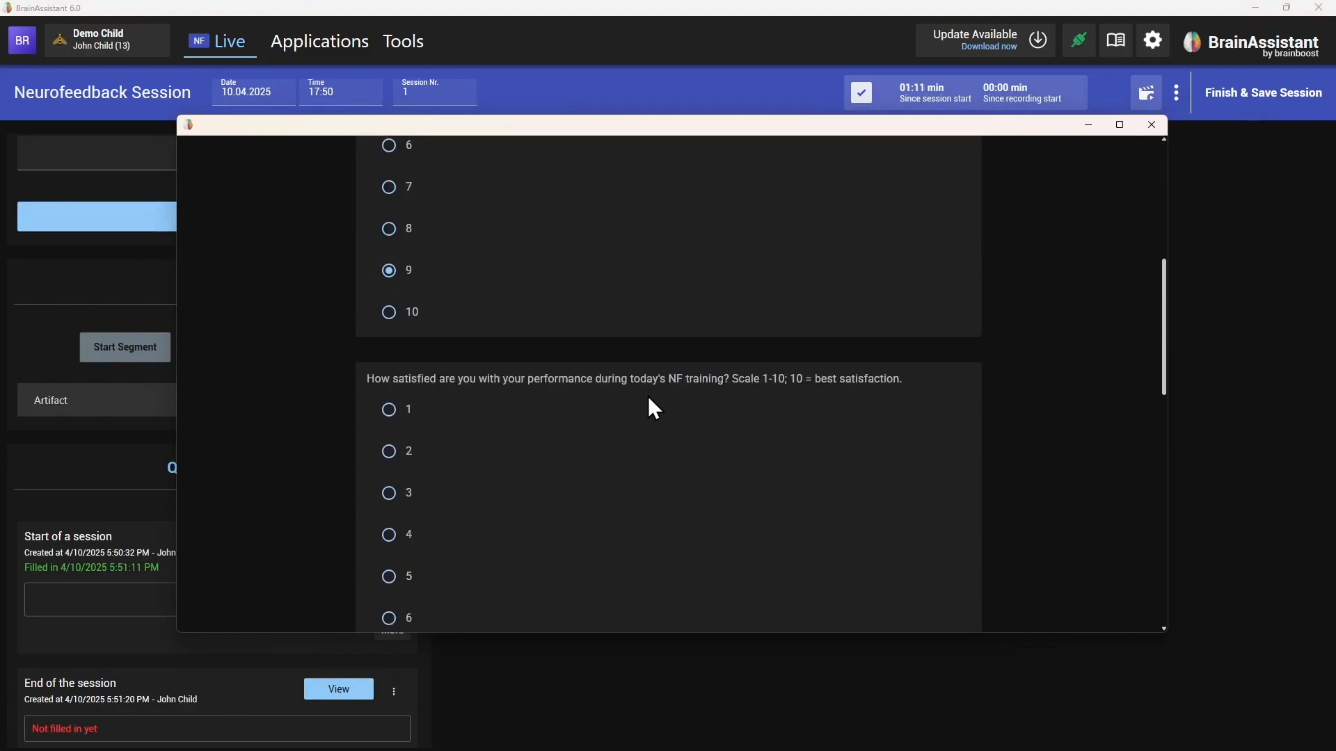
scroll(480, 536, down, 3)
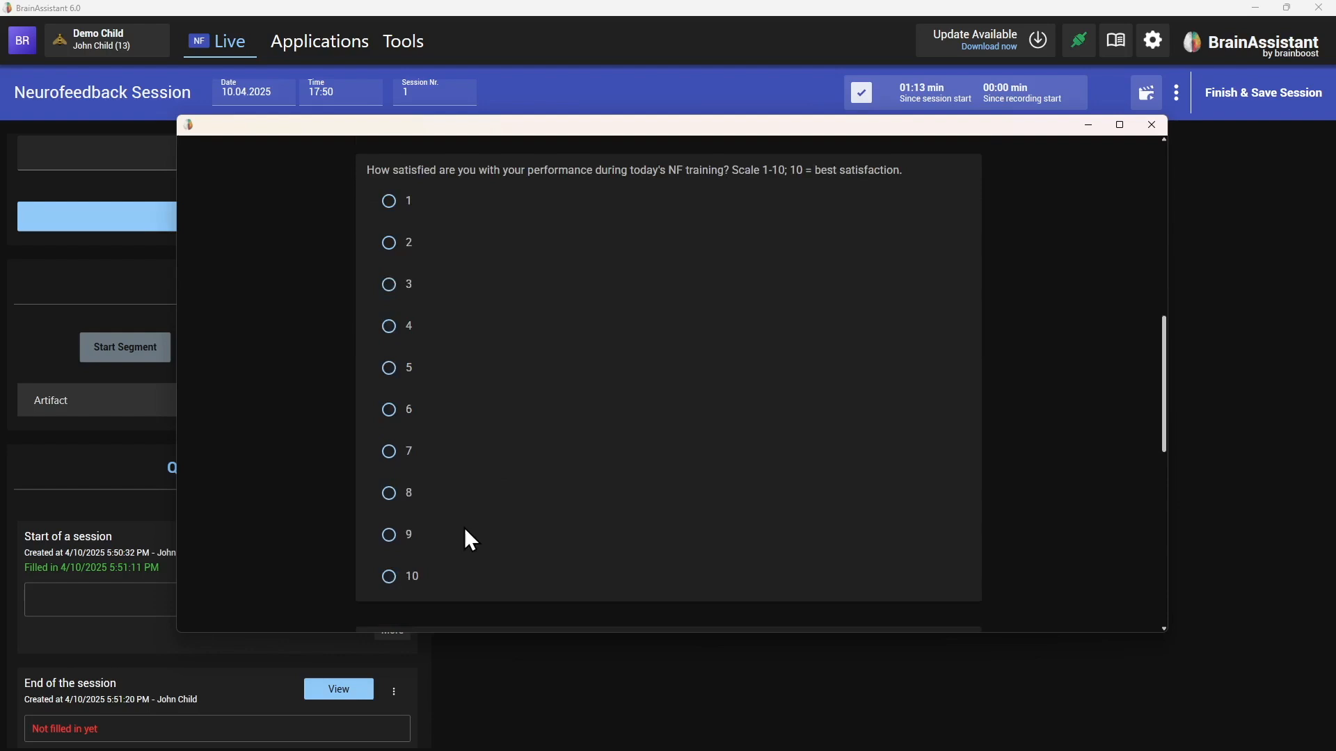
click(401, 332)
- Rate how strenuous the training was as 9 and save the End of the session questionnaire
scroll(590, 515, down, 4)
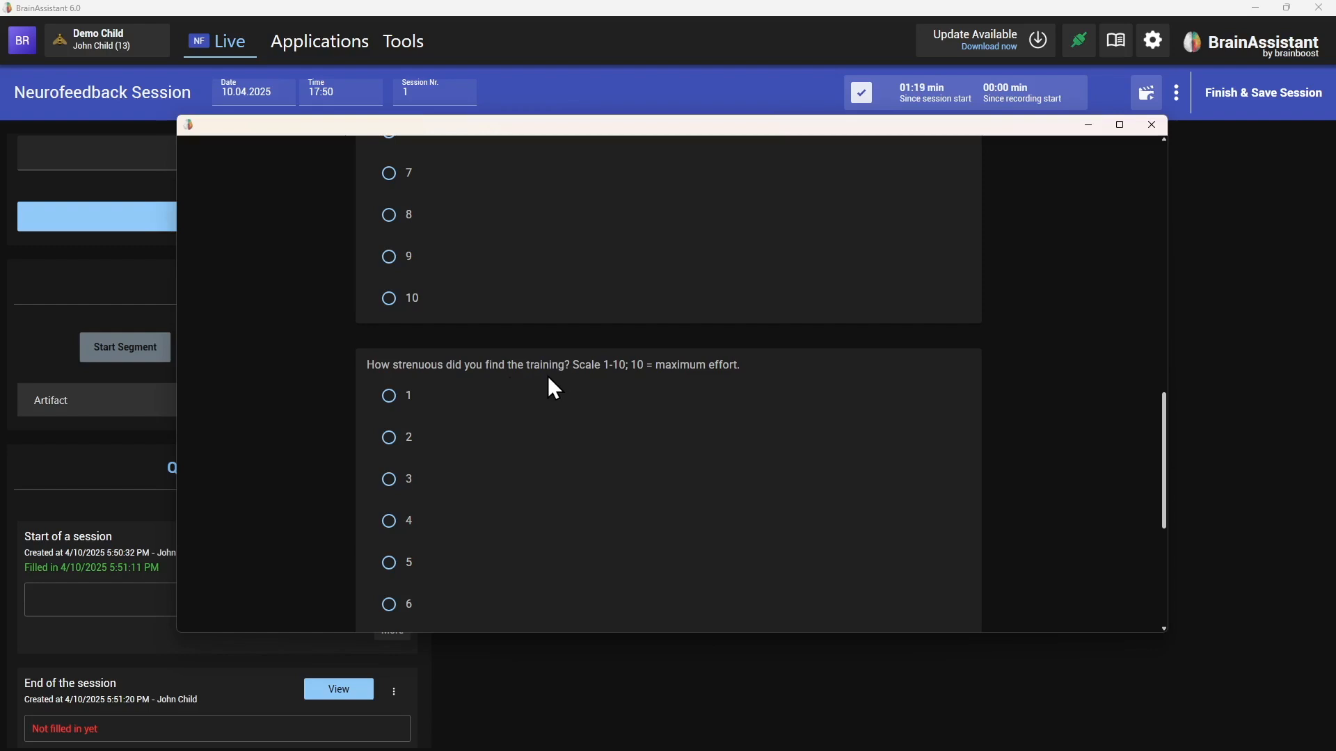
scroll(478, 492, down, 2)
click(392, 592)
scroll(400, 602, down, 4)
click(675, 422)
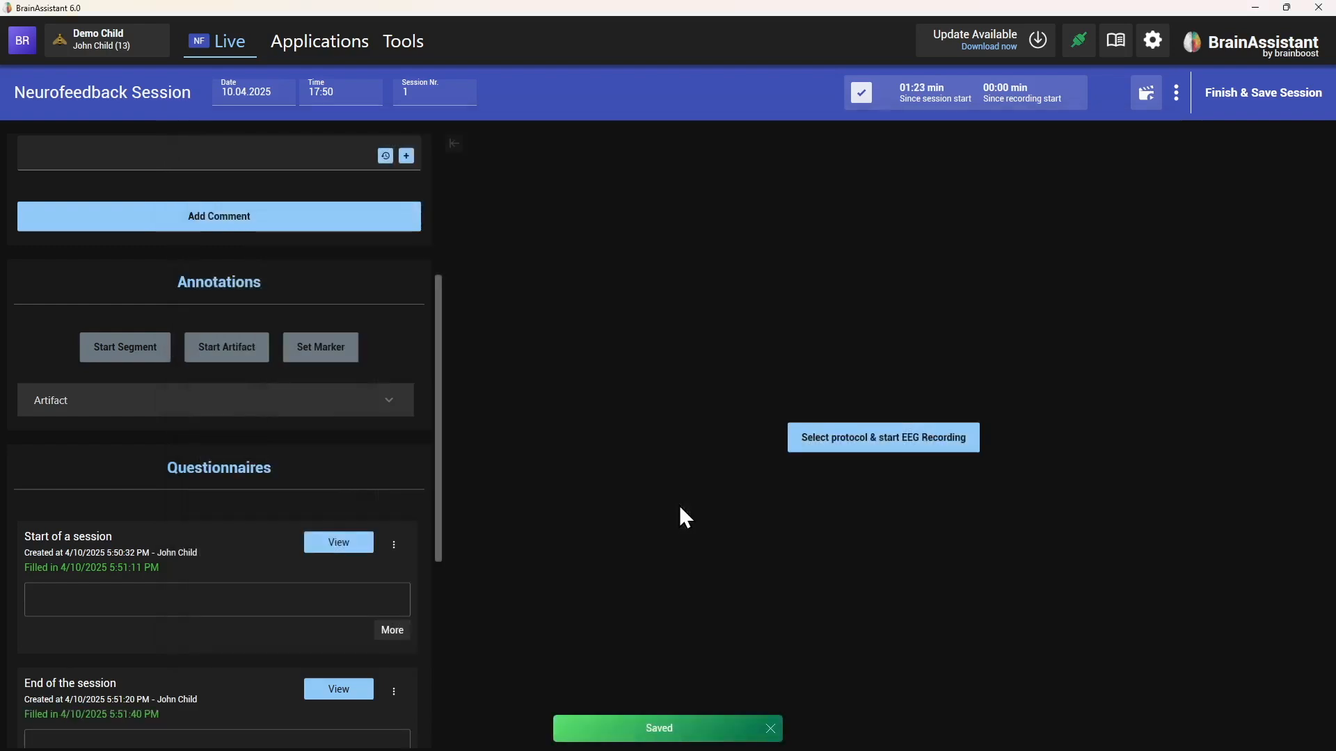